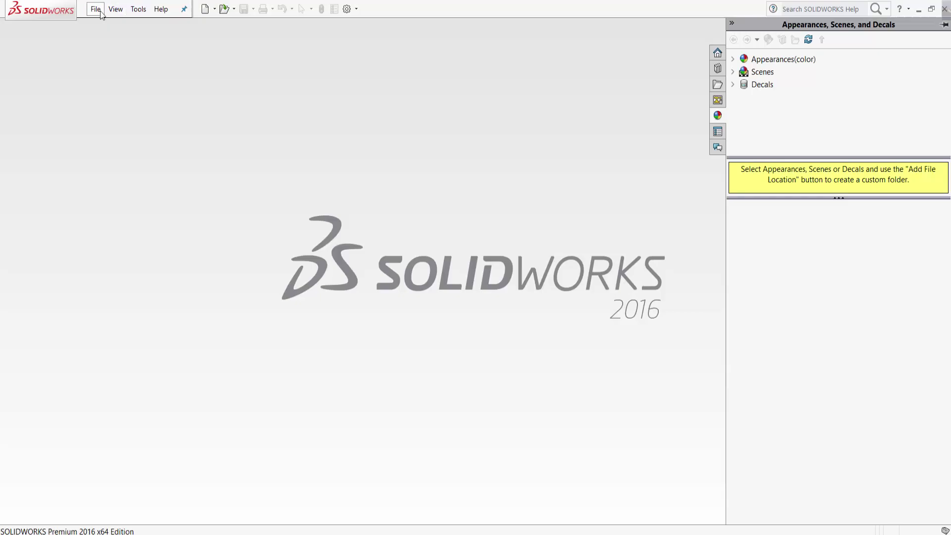
Create a new blank Part document, Part1
click(100, 11)
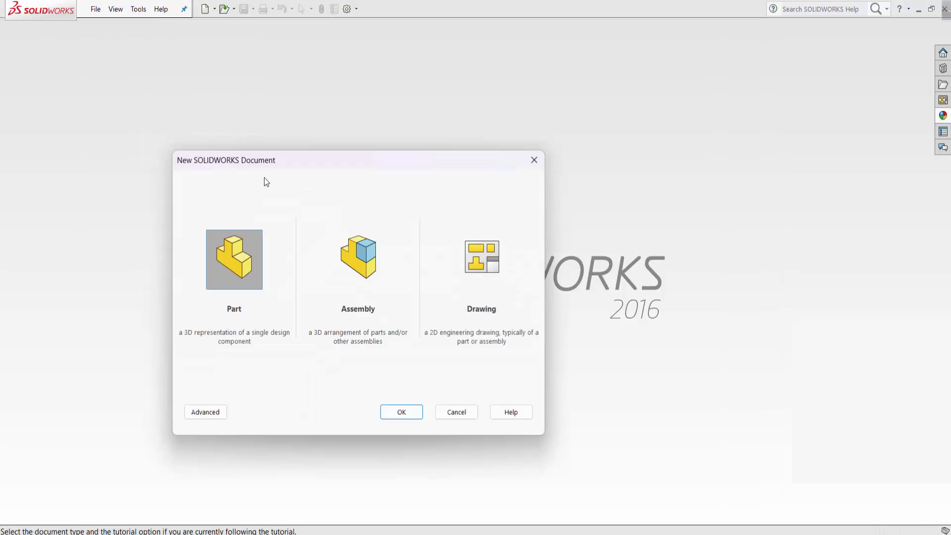
click(402, 412)
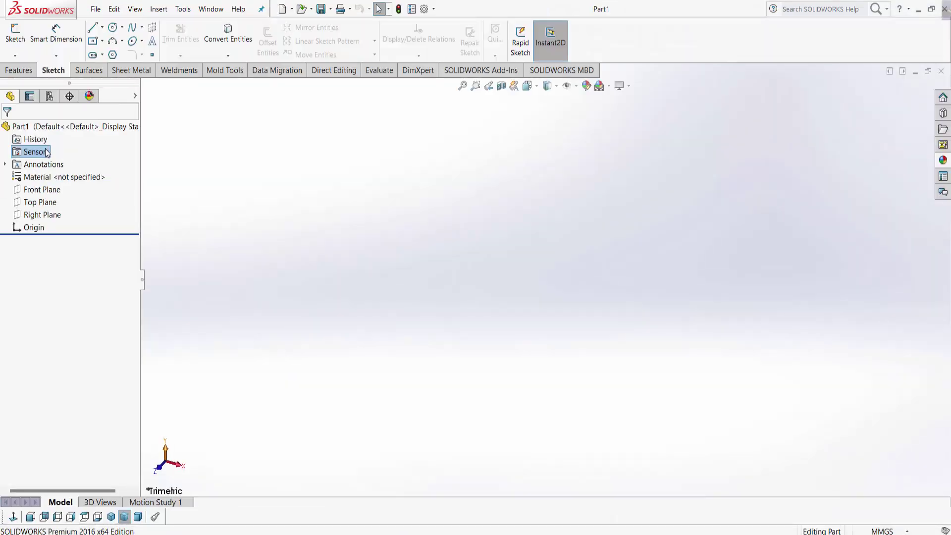
Sketch on the Front Plane a vertical centreline from the origin, dimensioned 52 mm
click(44, 189)
click(44, 173)
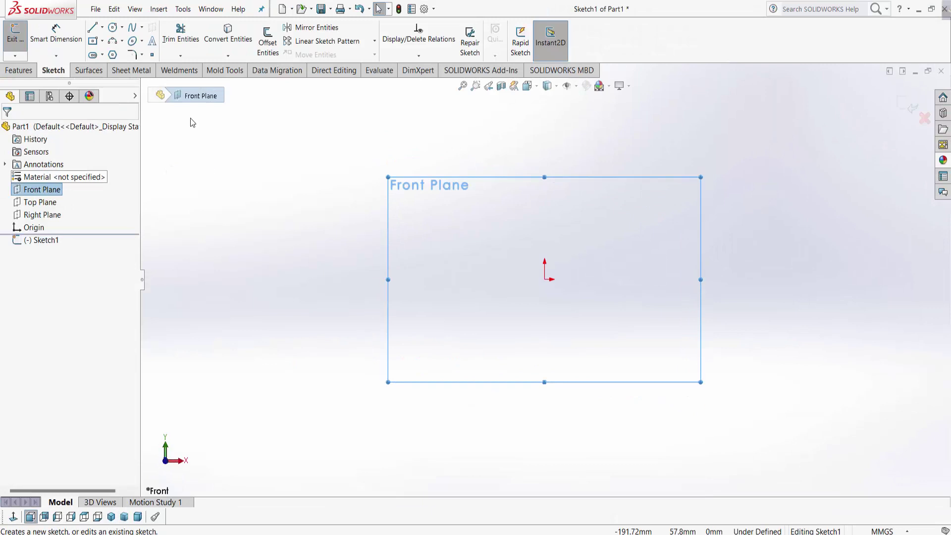
click(102, 27)
click(104, 55)
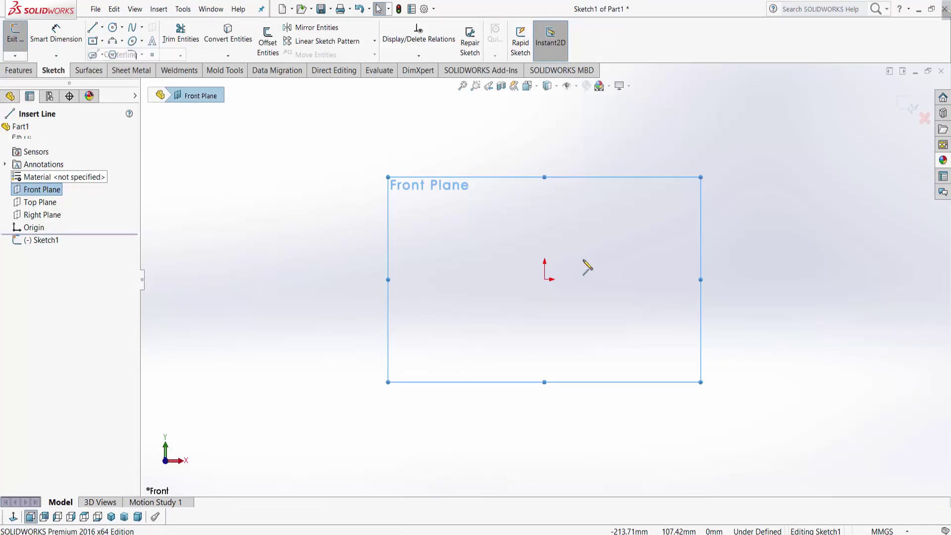
click(544, 279)
click(545, 168)
right_click(545, 168)
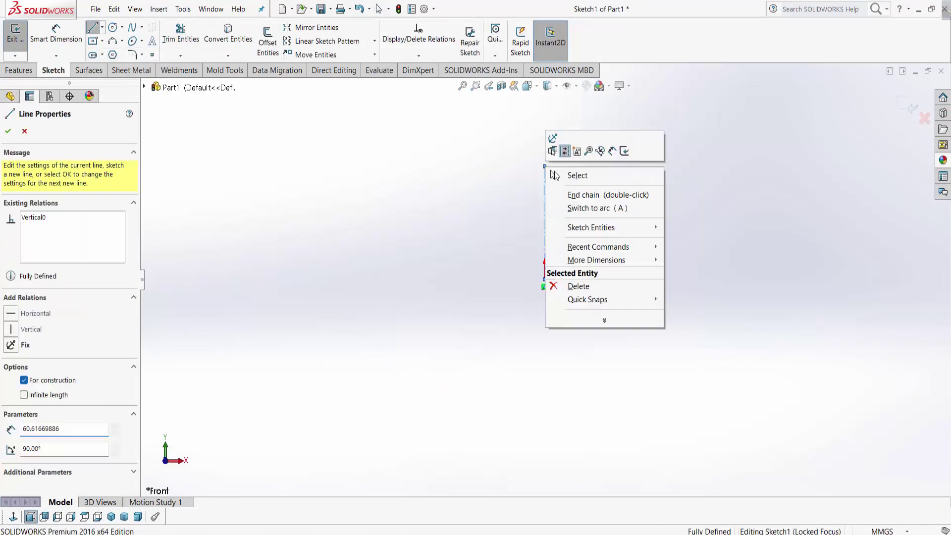
click(574, 194)
key(Escape)
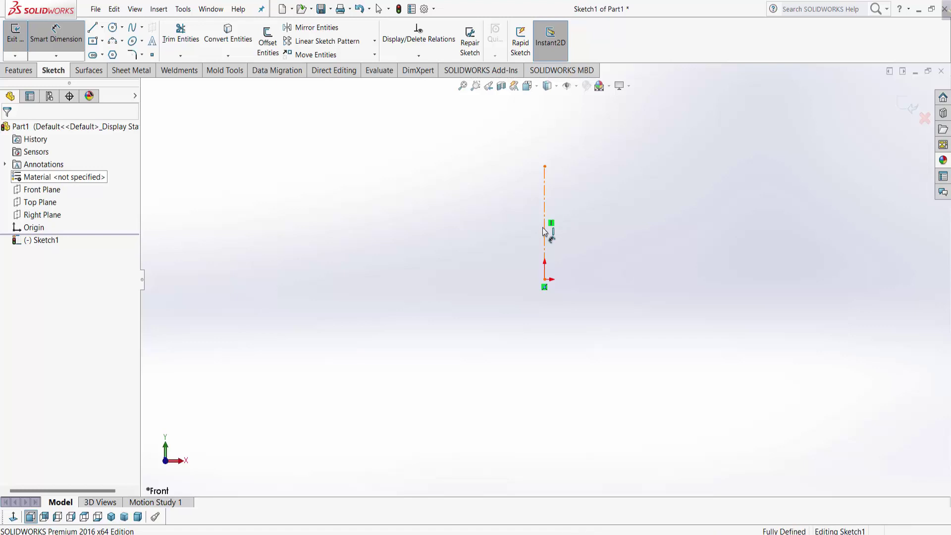
click(544, 227)
click(614, 233)
text(52)
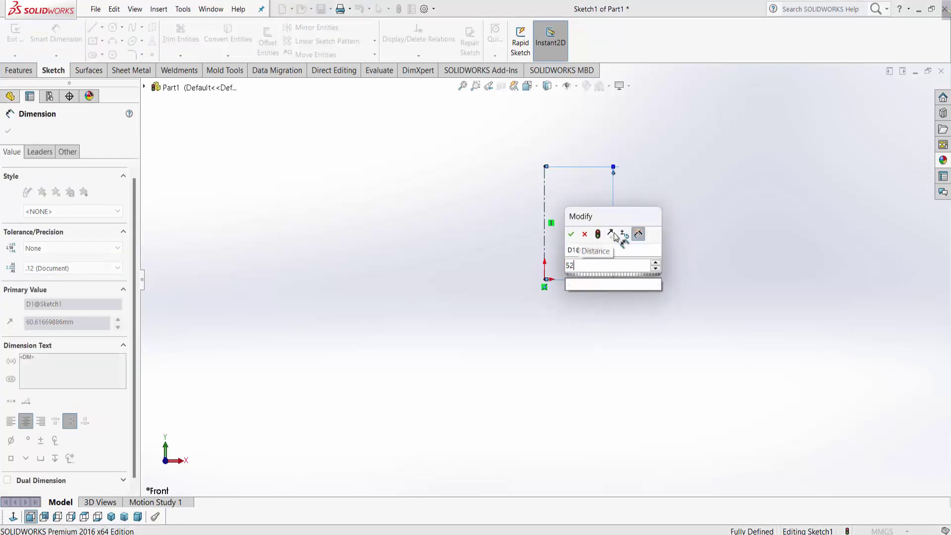
key(Return)
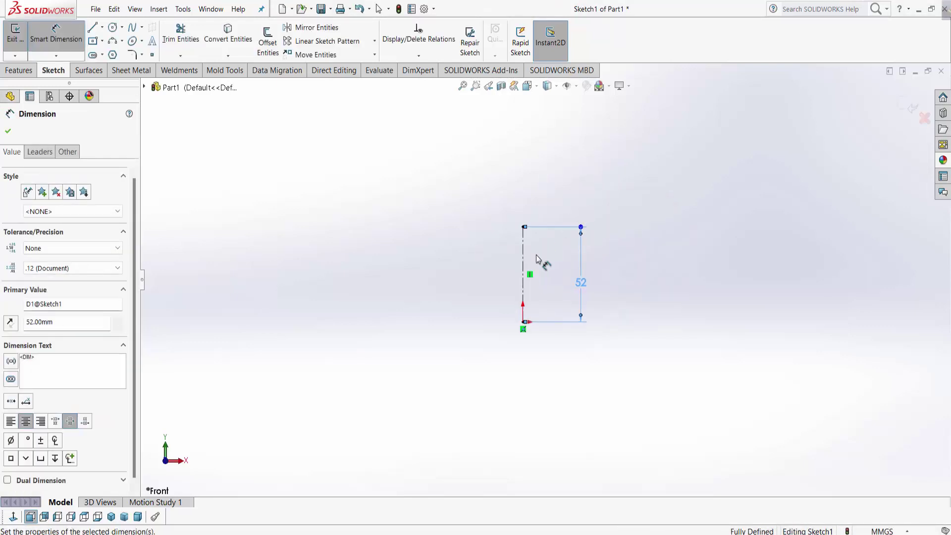
Draw the horizontal base line left from the origin and dimension it 24 mm
click(92, 27)
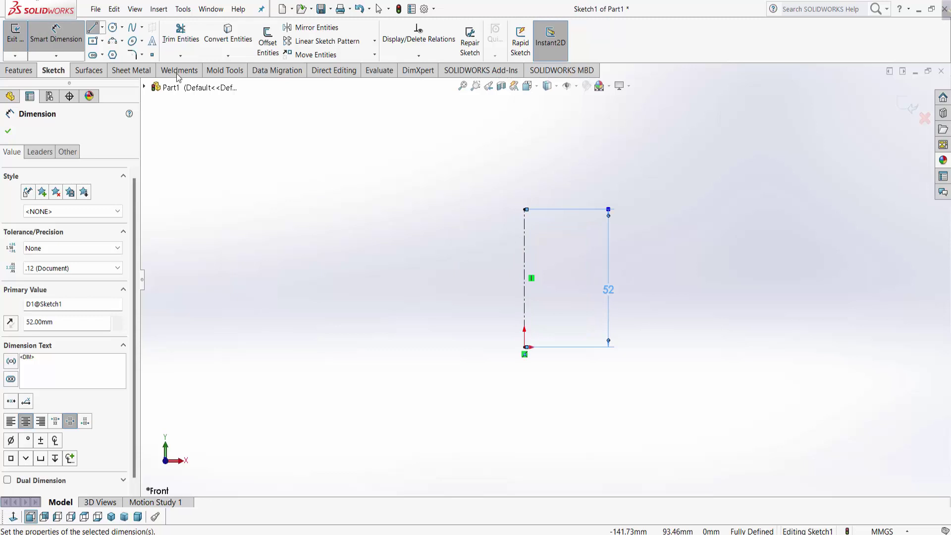
click(524, 347)
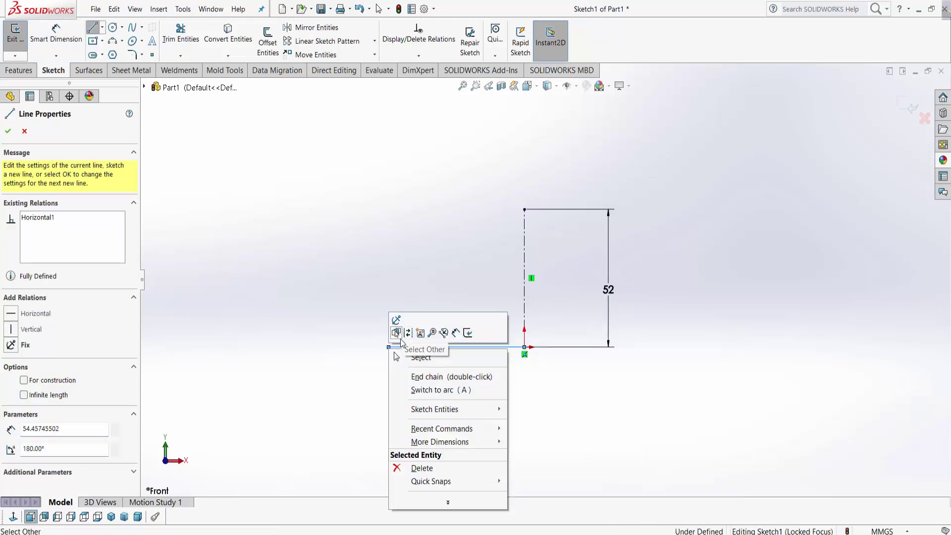
click(403, 356)
click(77, 55)
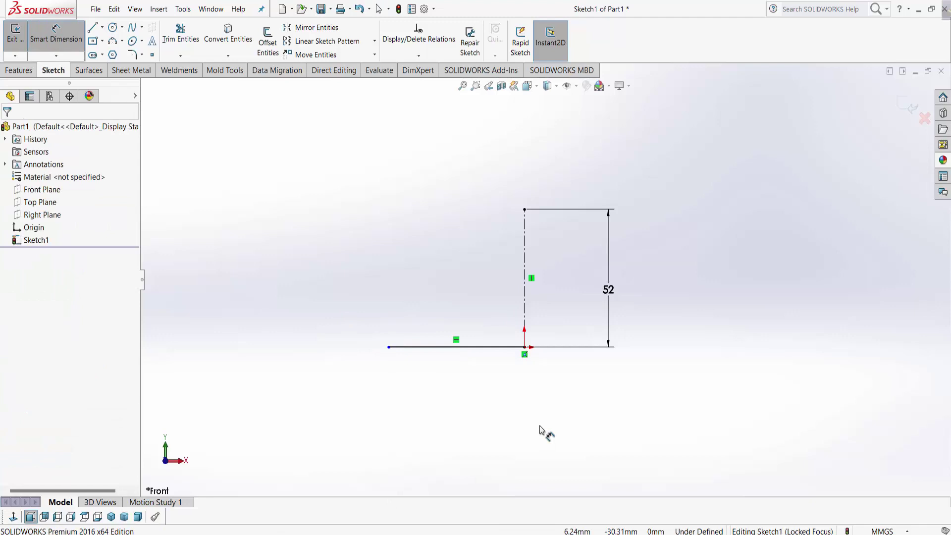
click(470, 347)
click(470, 383)
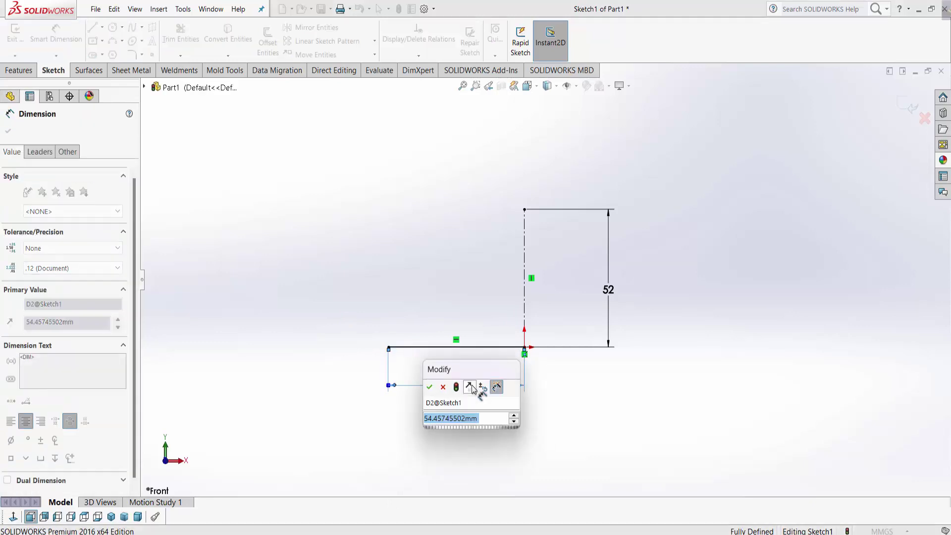
text(24)
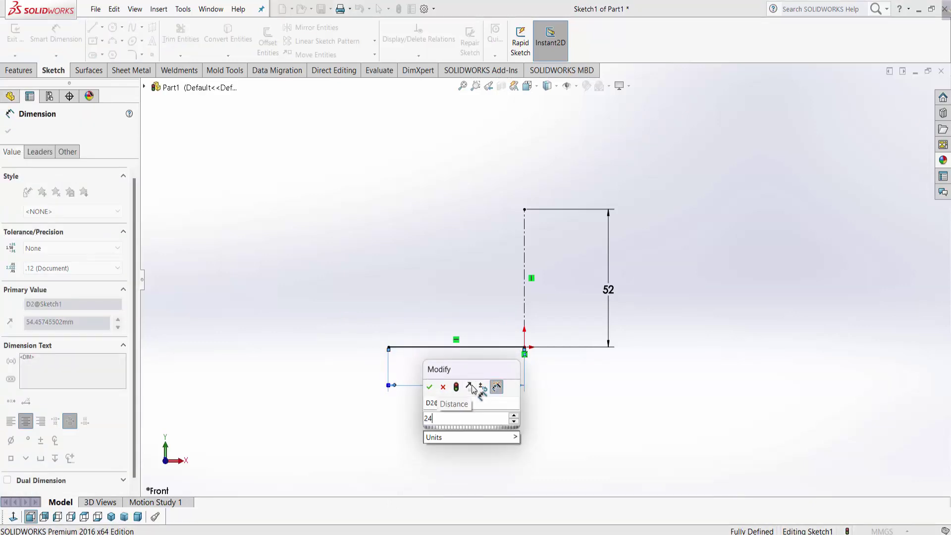
key(Return)
Add a 32 mm vertical side line and a slanted edge up to the centreline's top
click(93, 28)
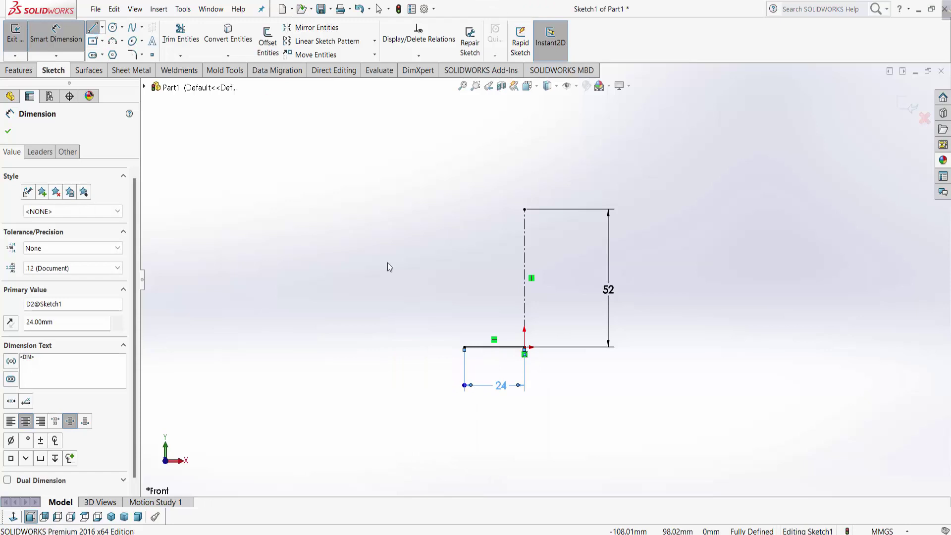
click(464, 346)
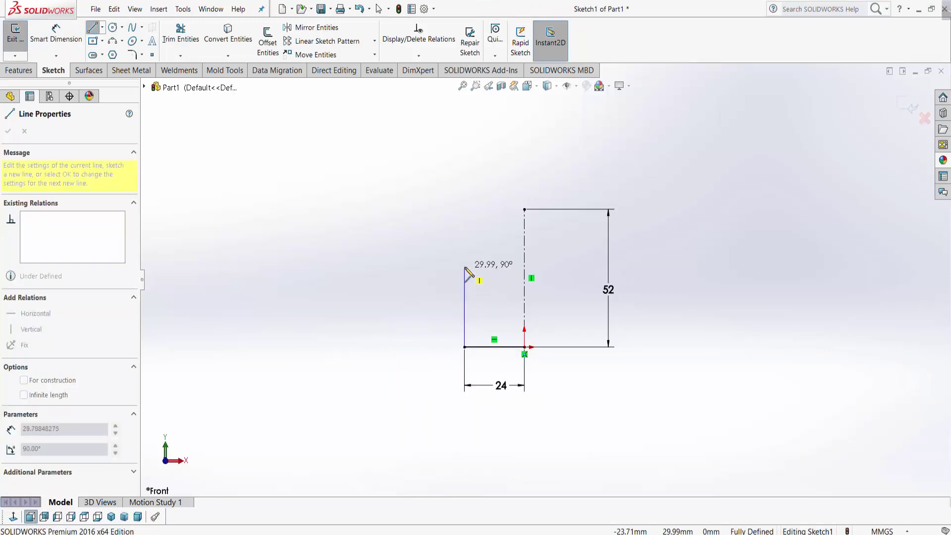
click(464, 265)
click(525, 210)
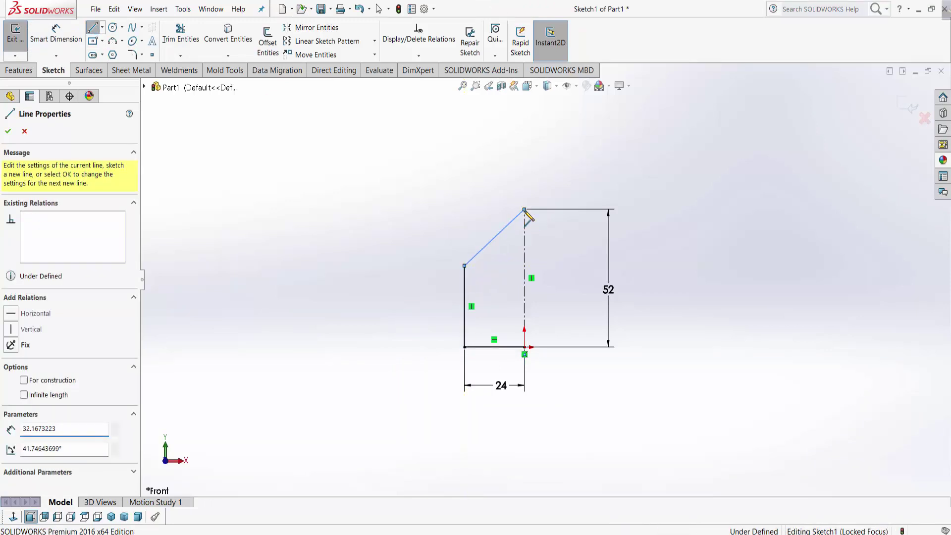
right_click(524, 210)
click(553, 219)
click(77, 48)
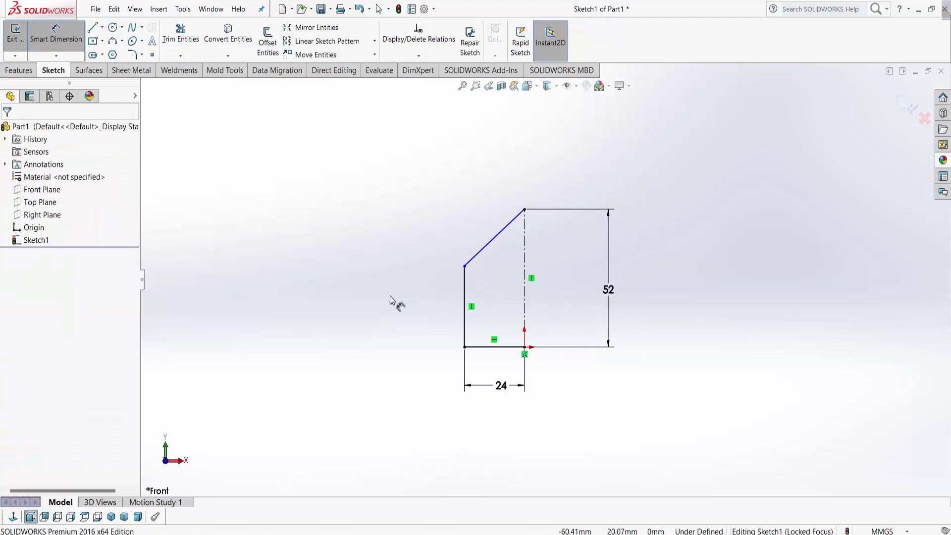
click(468, 315)
click(409, 314)
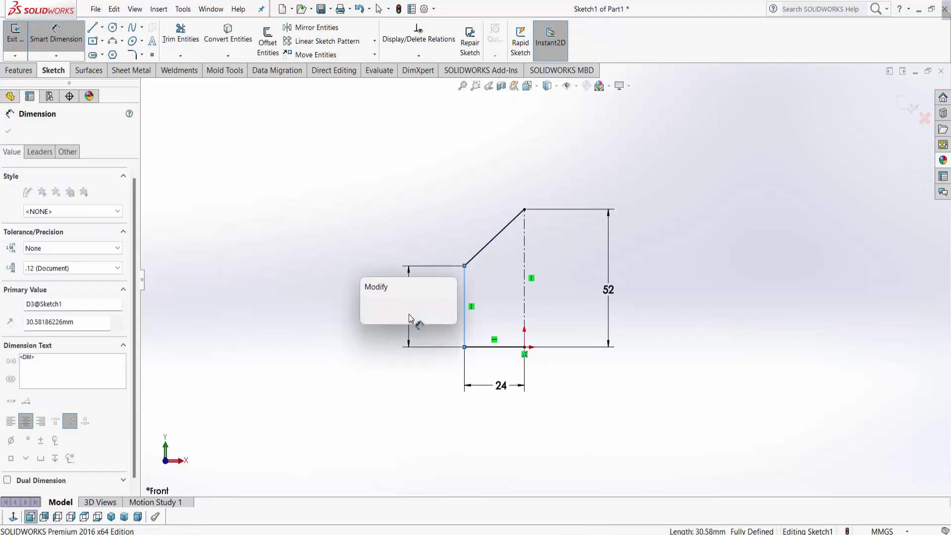
text(32)
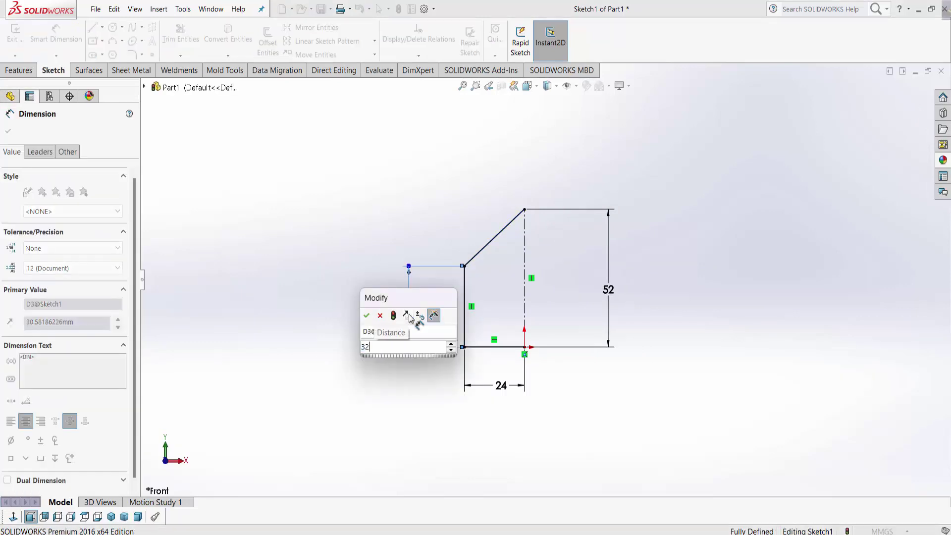
key(Return)
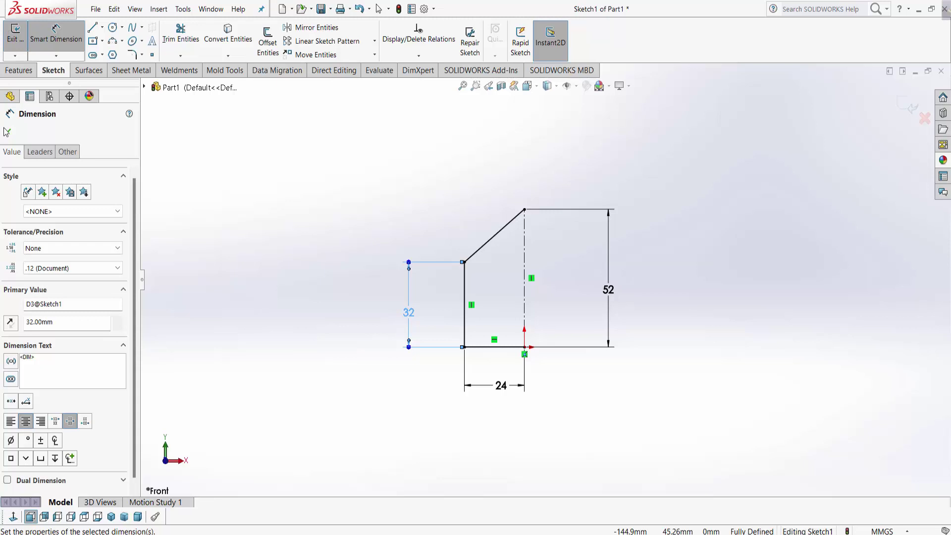
click(6, 134)
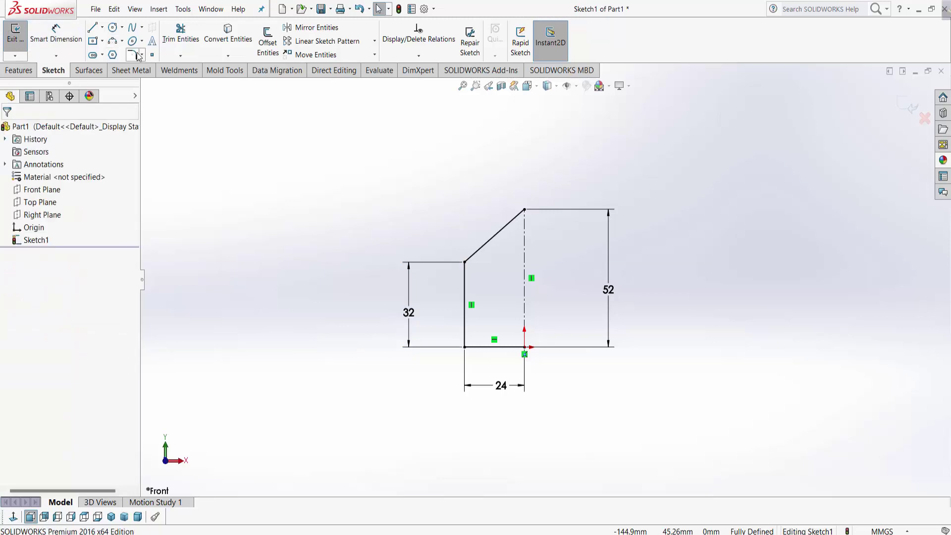
click(137, 53)
Fillet the upper-left and bottom-left corners of the half-profile at R10
click(464, 262)
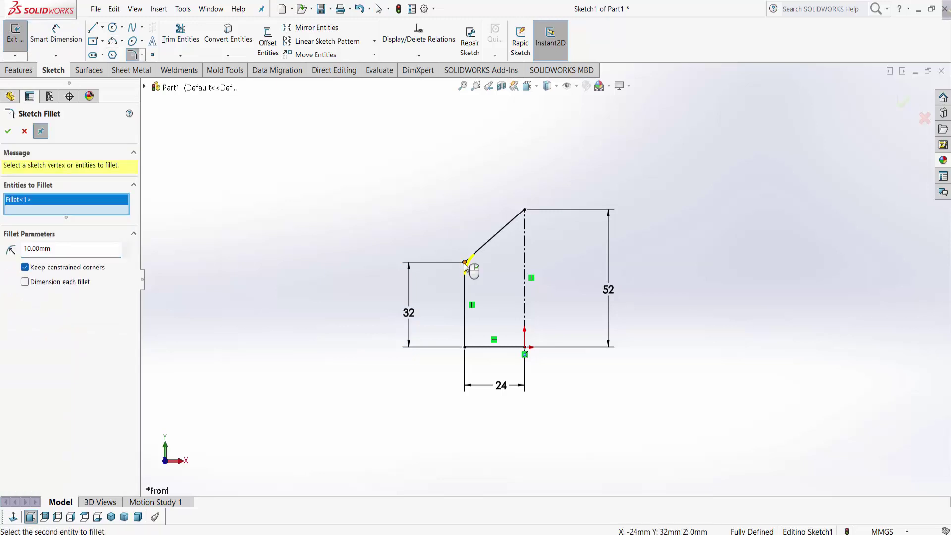
click(464, 347)
click(9, 131)
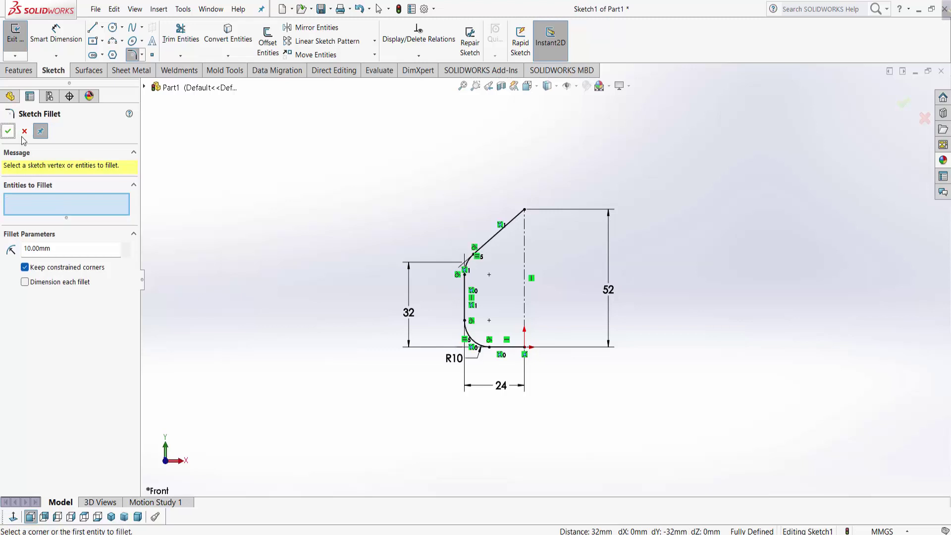
scroll(567, 239, down, 2)
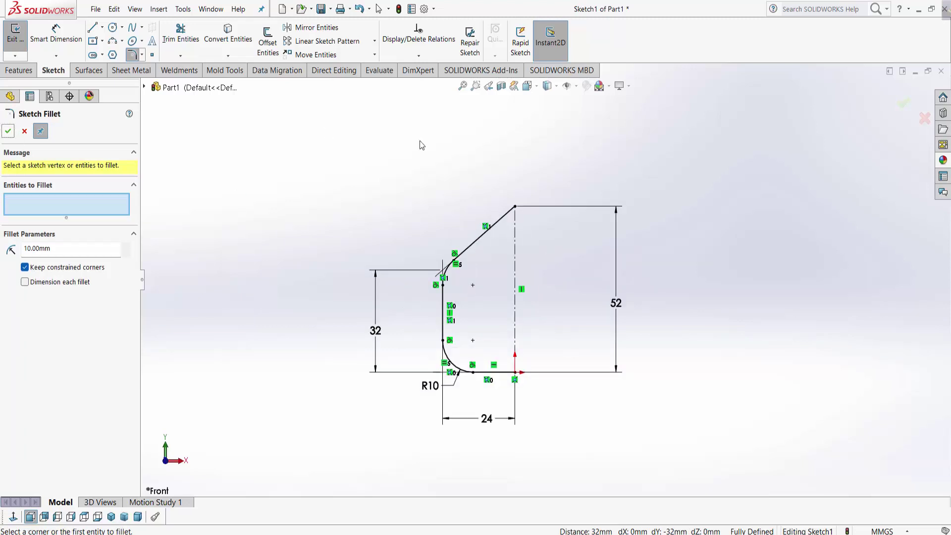
click(341, 30)
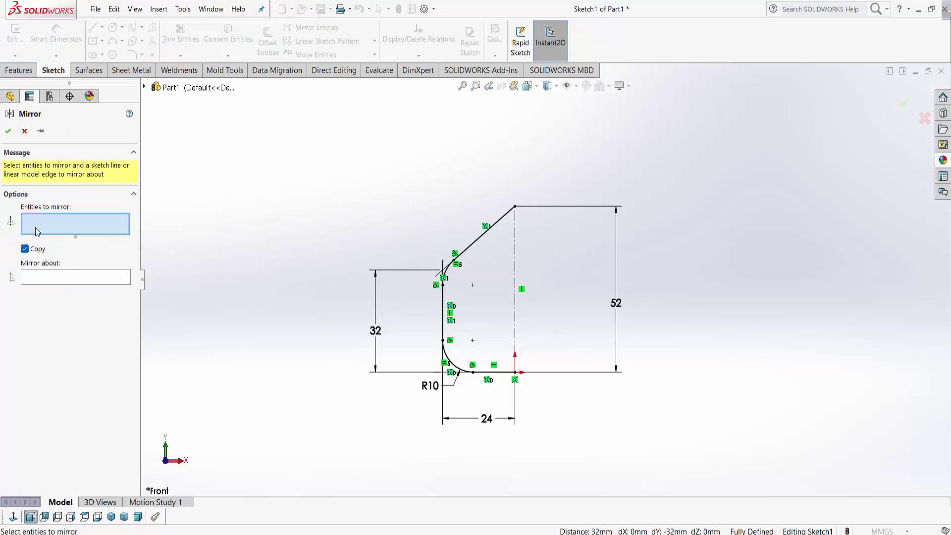
Mirror the slanted edge, both fillet arcs, side and base lines about the vertical centreline
click(478, 239)
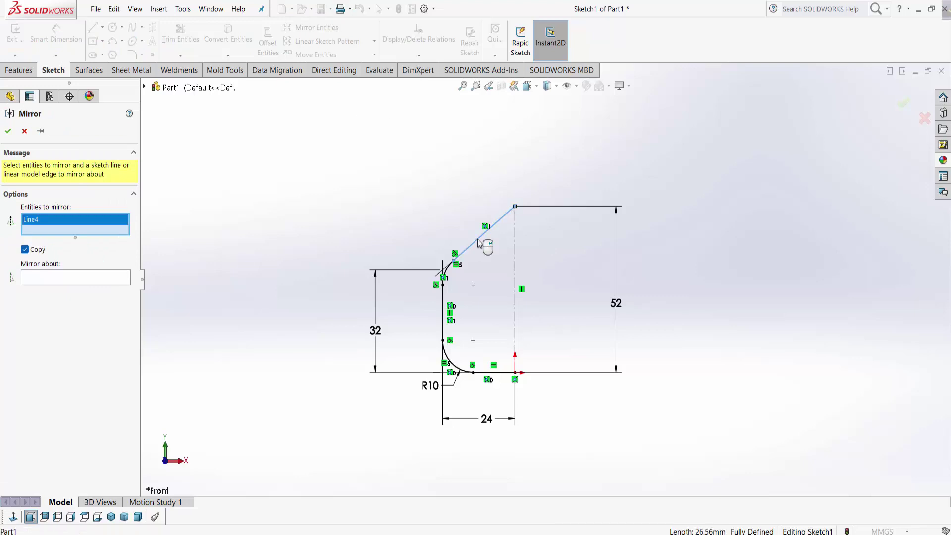
click(448, 269)
click(442, 312)
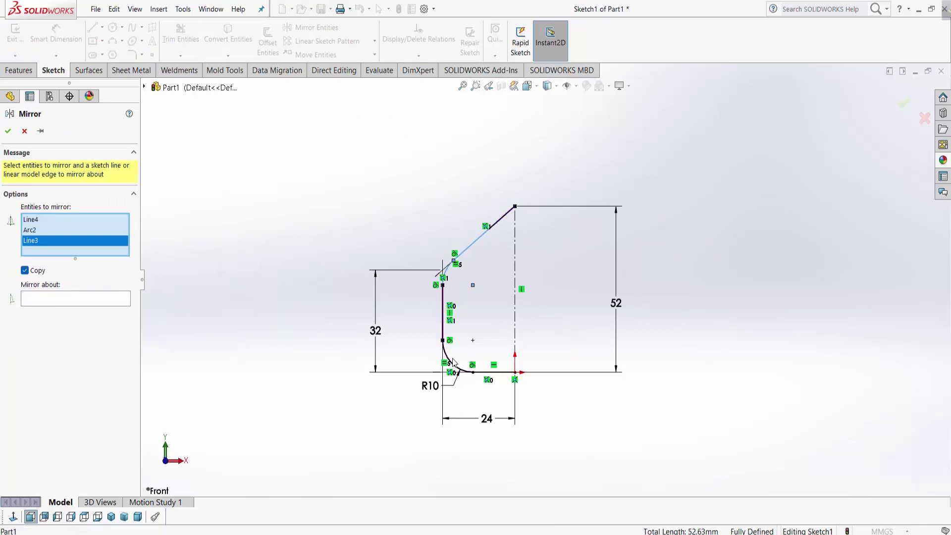
click(459, 371)
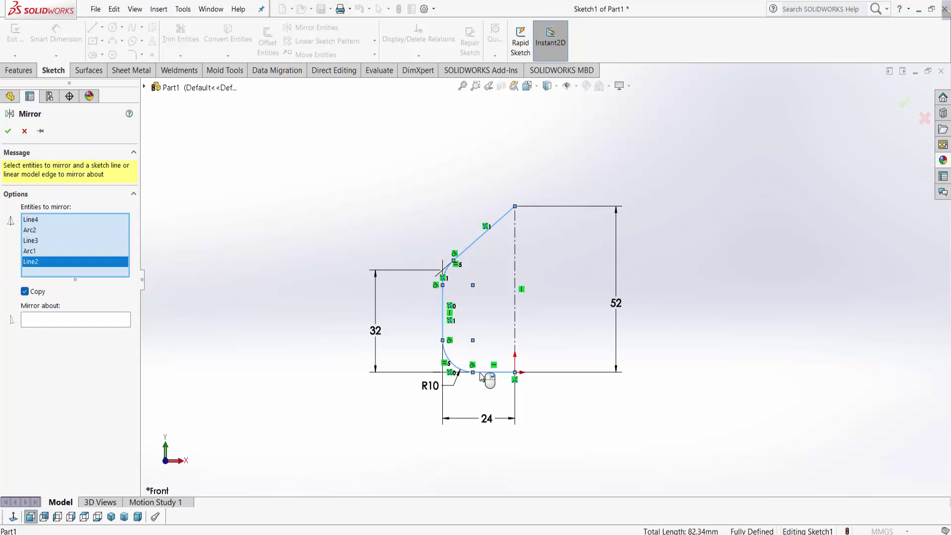
click(43, 317)
click(516, 303)
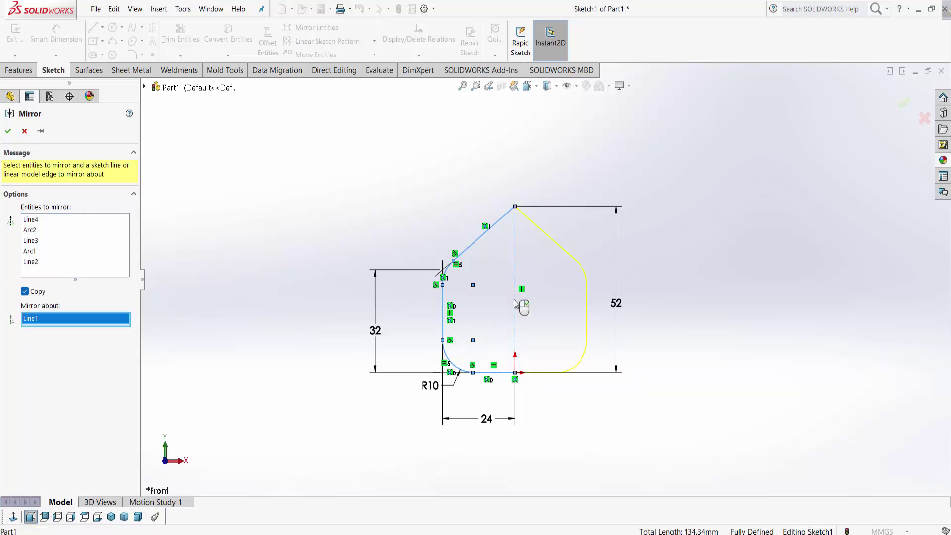
click(7, 131)
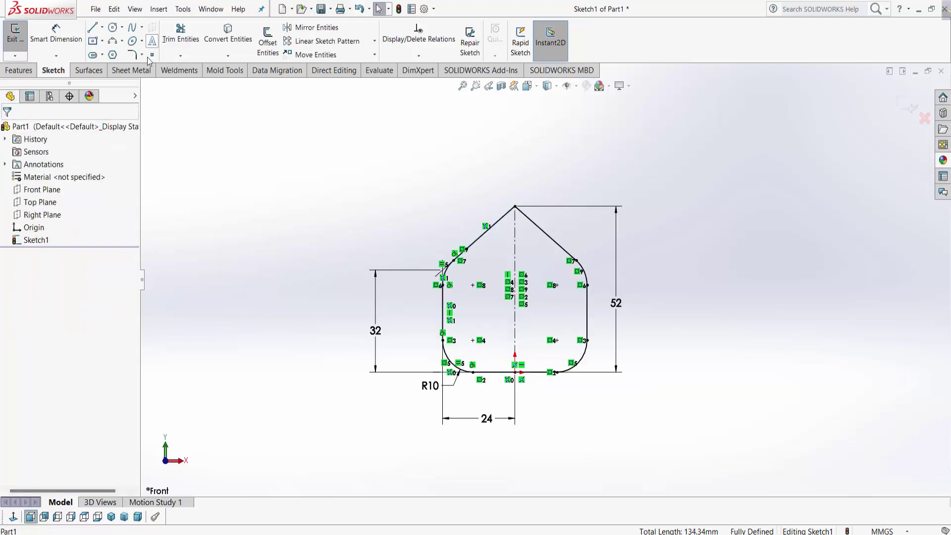
Fillet the pointed top corner, then change its radius from 15 to 12 mm
click(515, 207)
text(15)
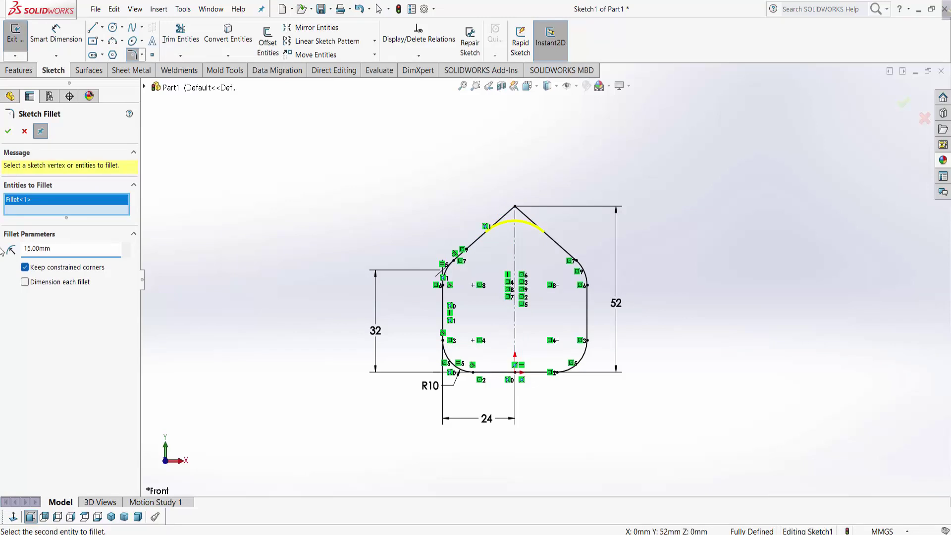
click(7, 133)
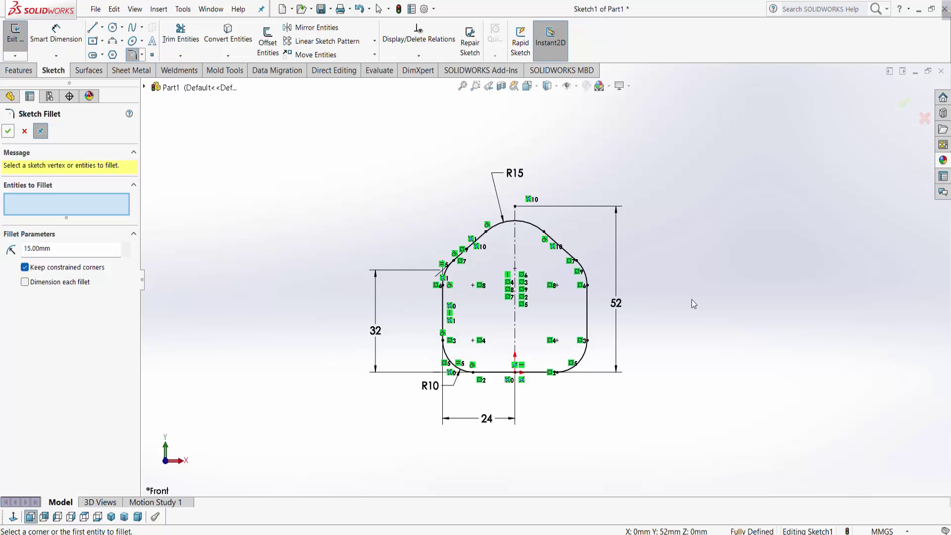
click(10, 133)
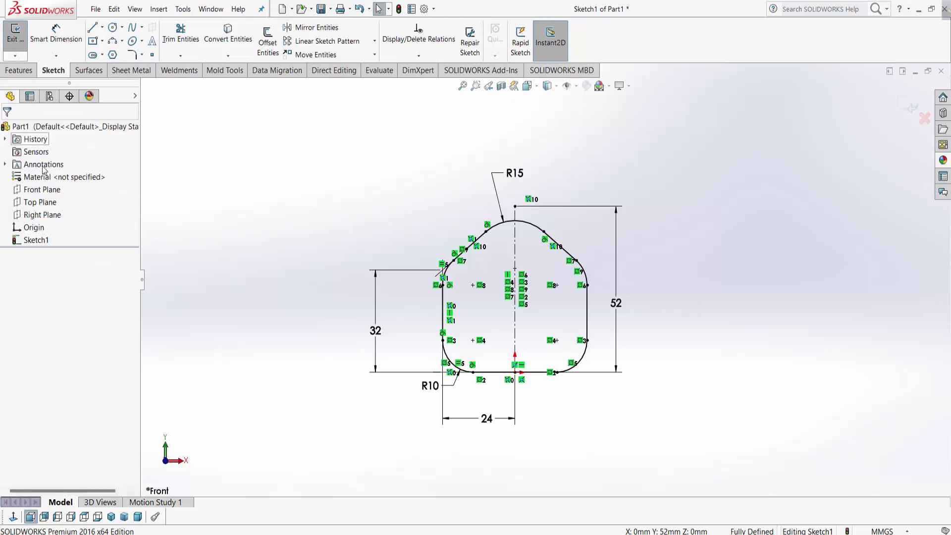
double_click(514, 178)
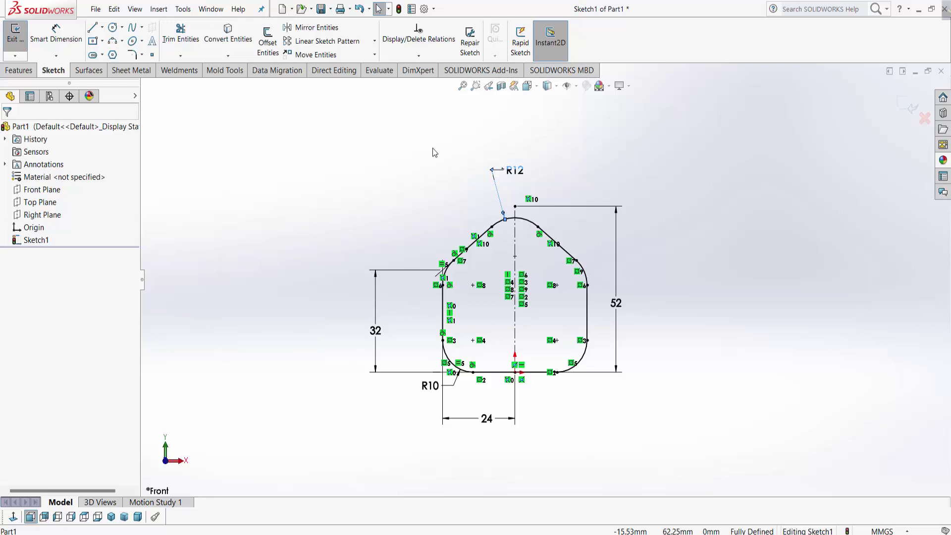
click(17, 71)
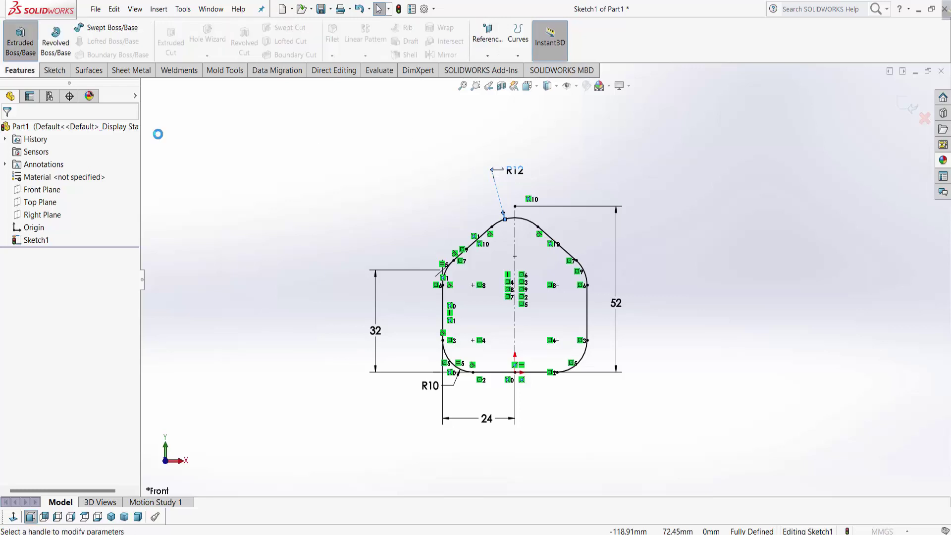
Extrude the profile into a 20 mm deep solid boss
click(20, 37)
text(15)
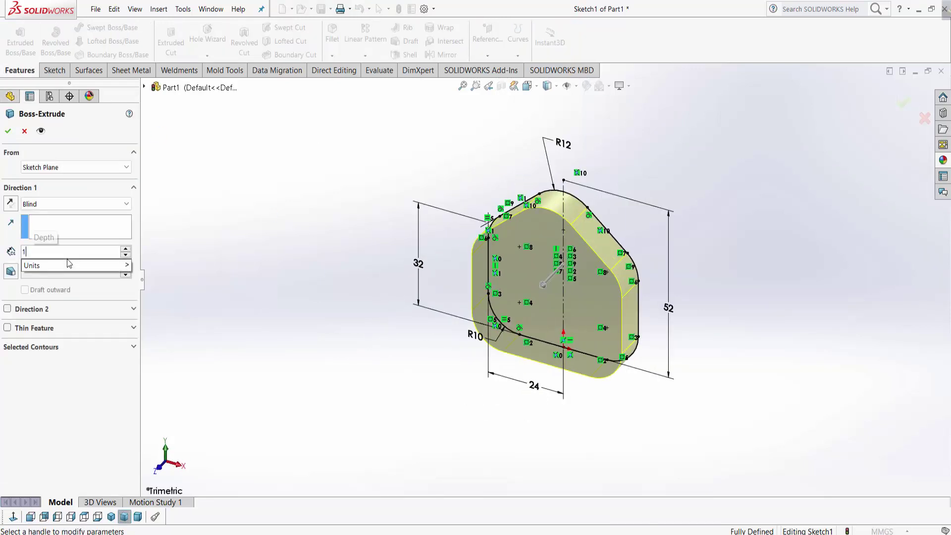
key(Return)
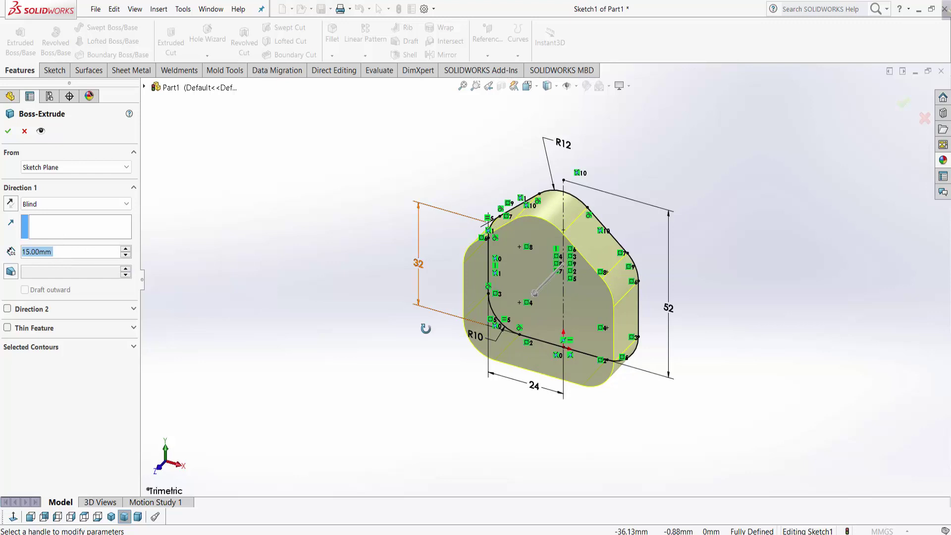
middle_drag(423, 327, 418, 348)
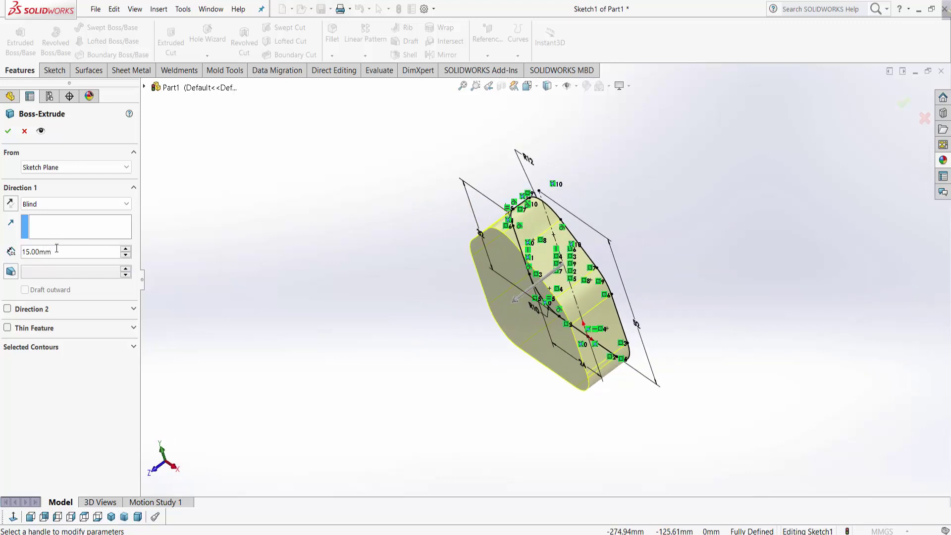
text(20)
key(Return)
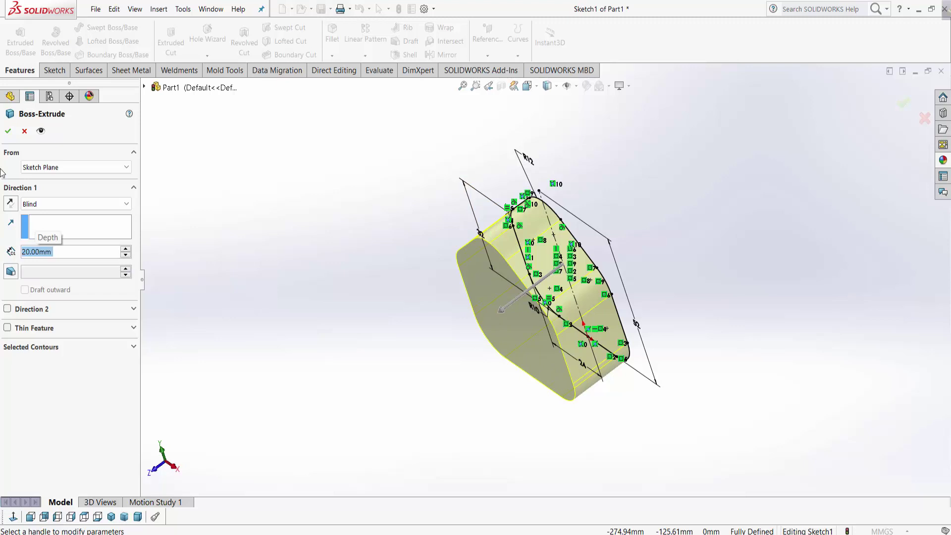
click(9, 131)
View the front face normal-to and start a new sketch on it
middle_drag(584, 347, 620, 309)
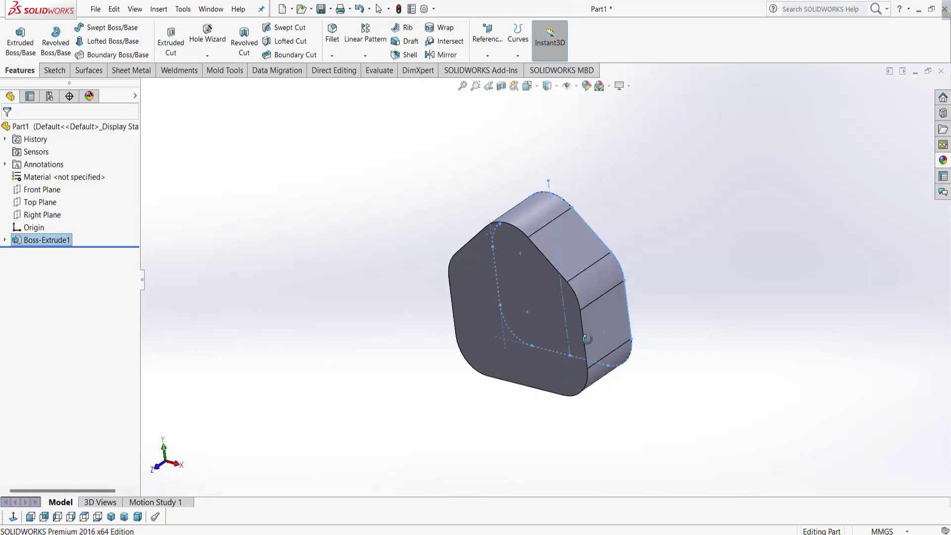
right_click(584, 304)
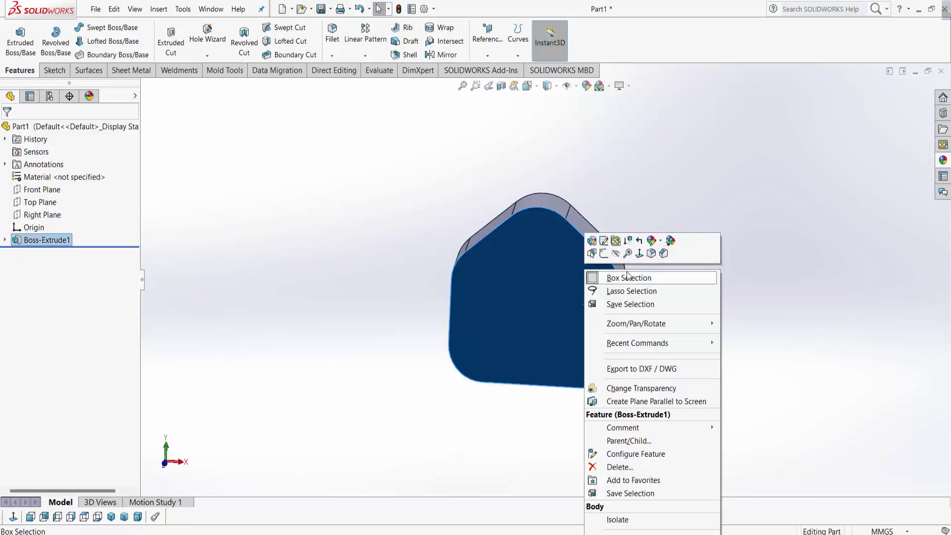
click(640, 253)
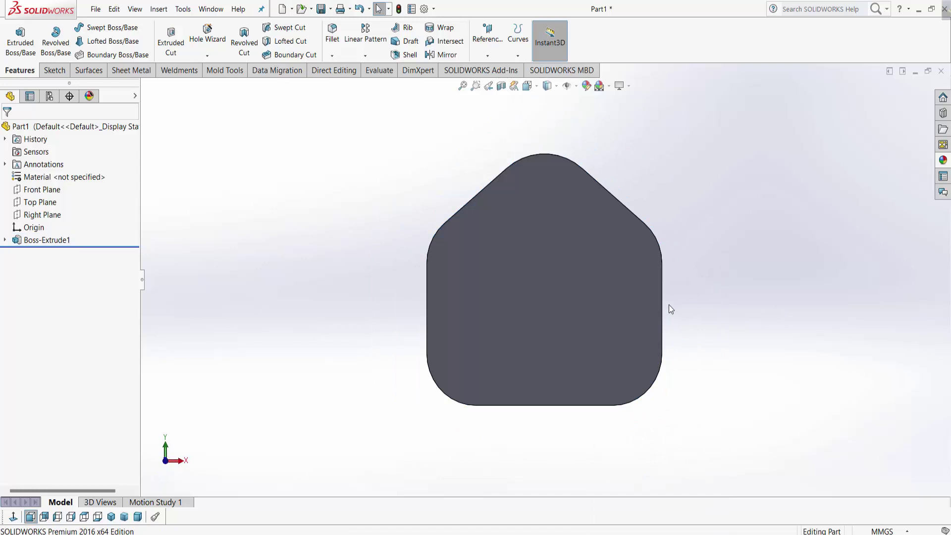
right_click(580, 272)
click(599, 253)
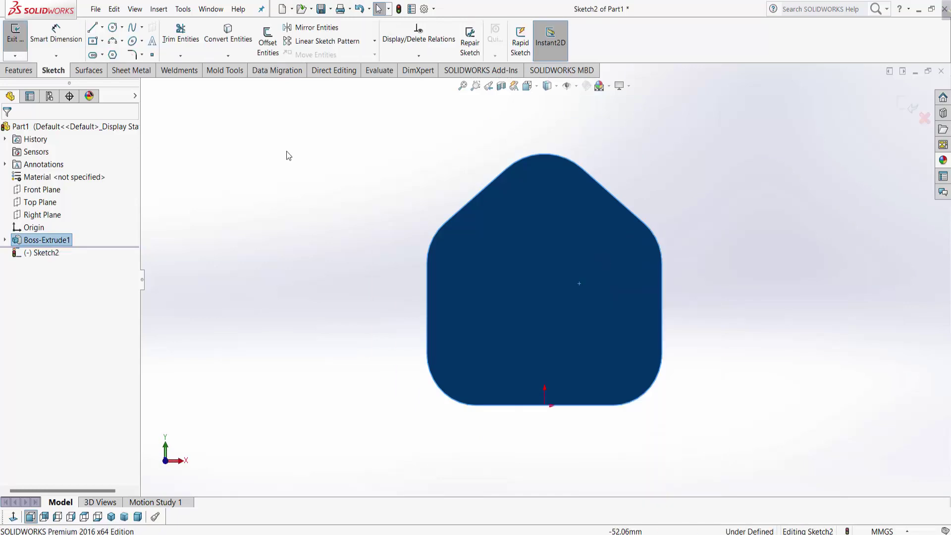
Offset the front face outline 2 mm inward with Reverse ticked
click(267, 42)
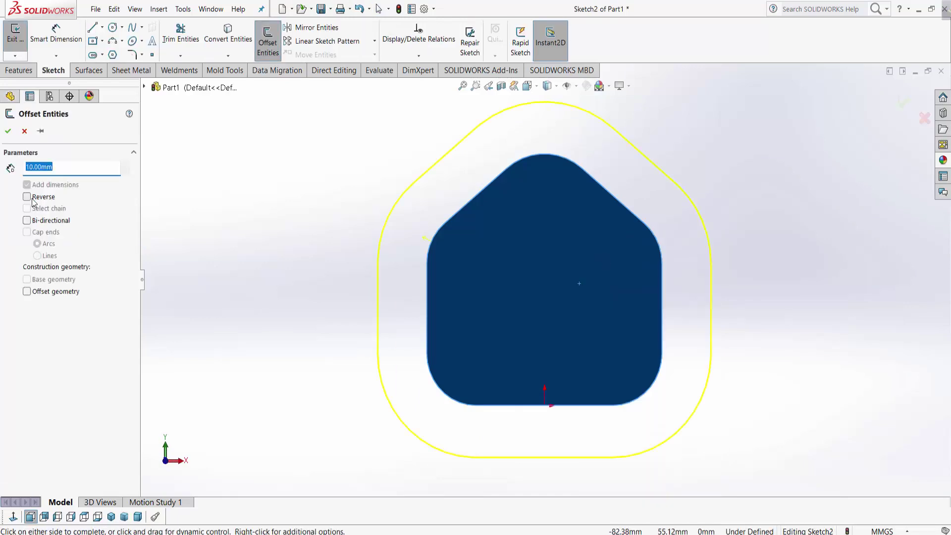
click(32, 199)
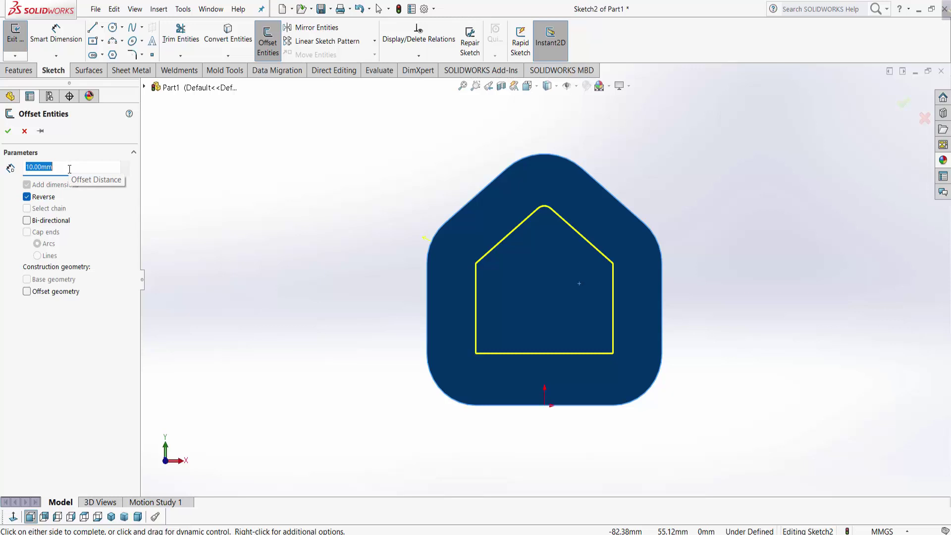
text(2)
key(Return)
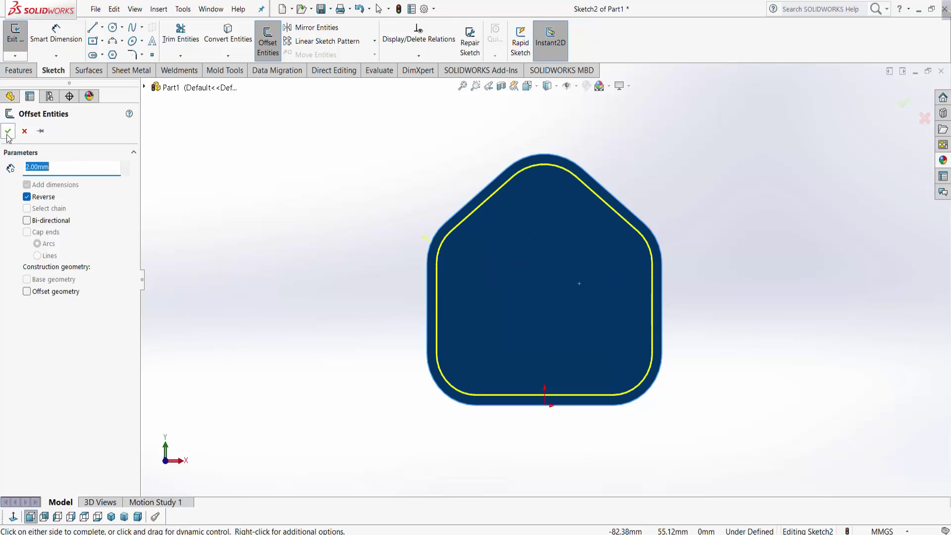
click(8, 131)
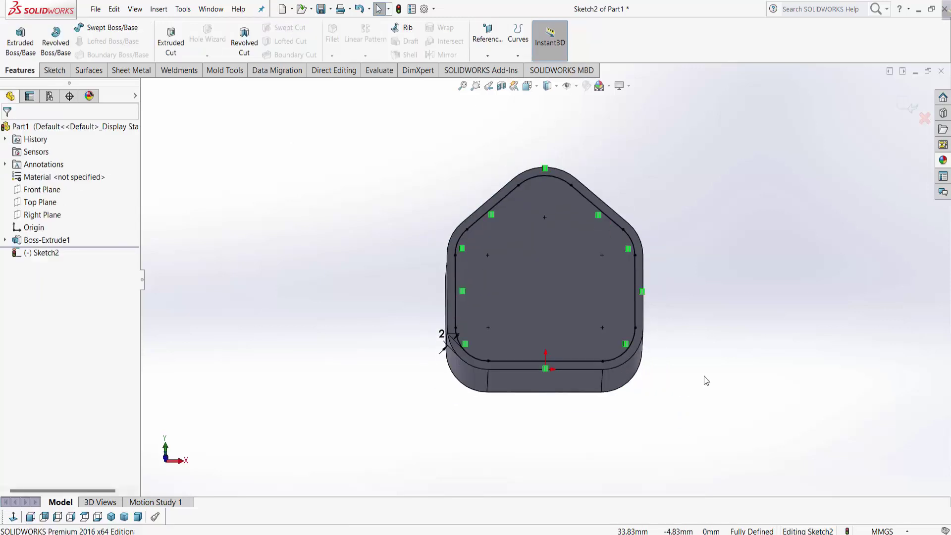
Exit the sketch and project Sketch2 as a Split Line onto the front face
click(911, 108)
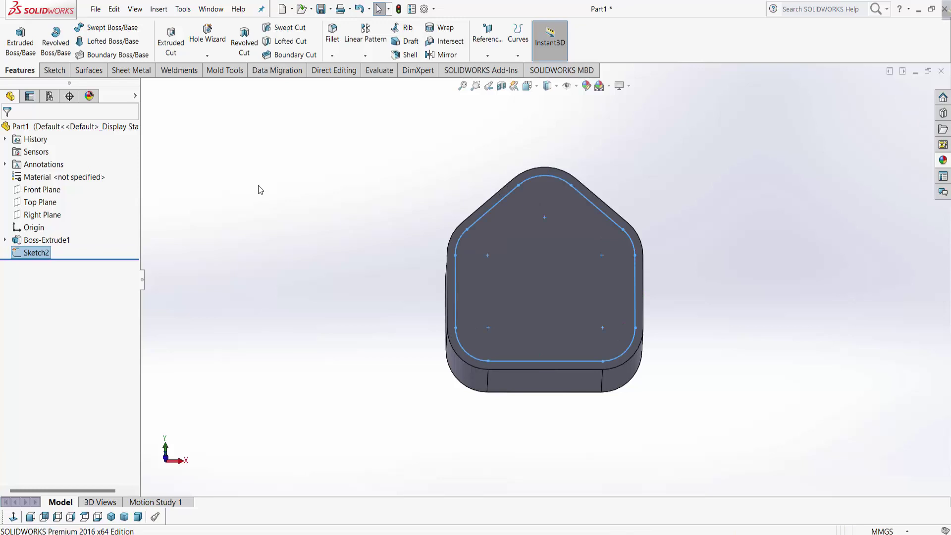
click(518, 54)
click(527, 68)
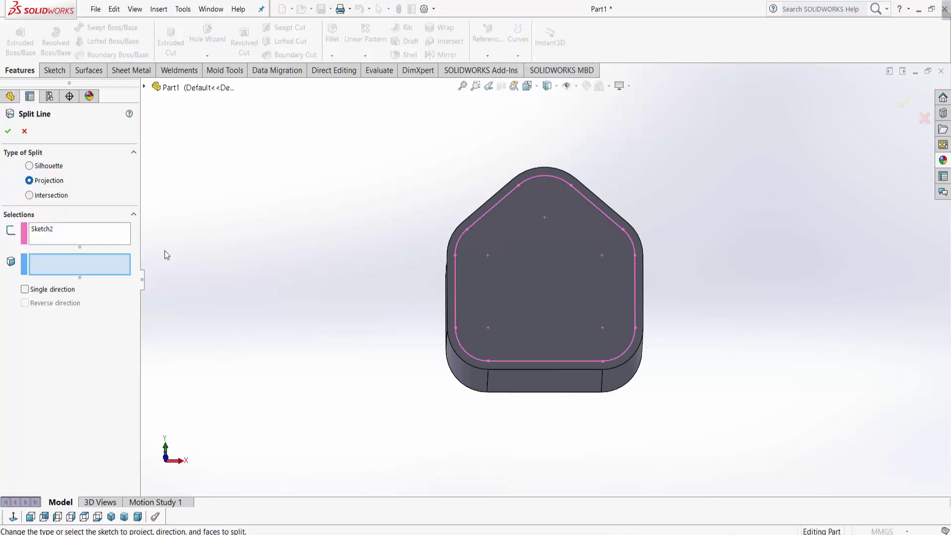
click(537, 299)
click(7, 131)
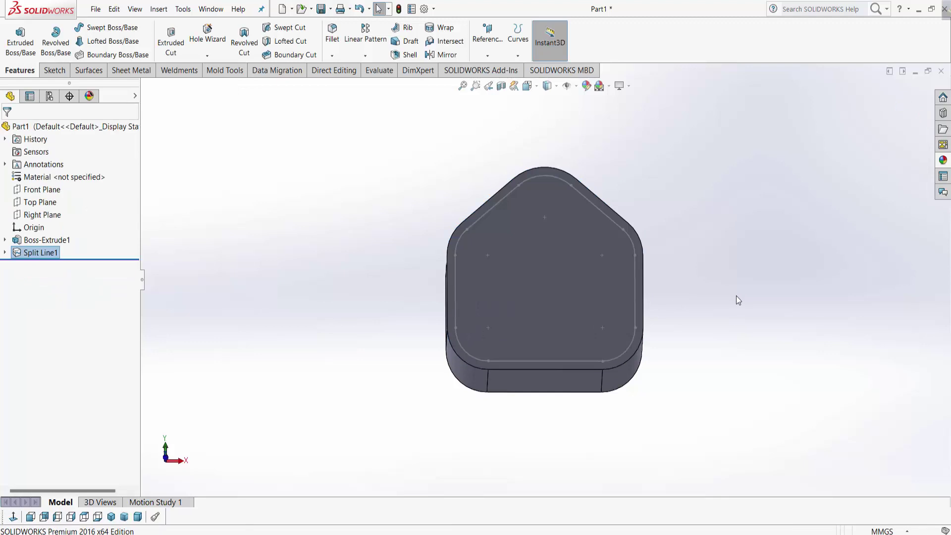
mouse_move(694, 357)
middle_down()
mouse_move(645, 369)
mouse_move(644, 315)
middle_up()
Sketch on the inner front face with a vertical centerline from top midpoint to origin
right_click(610, 295)
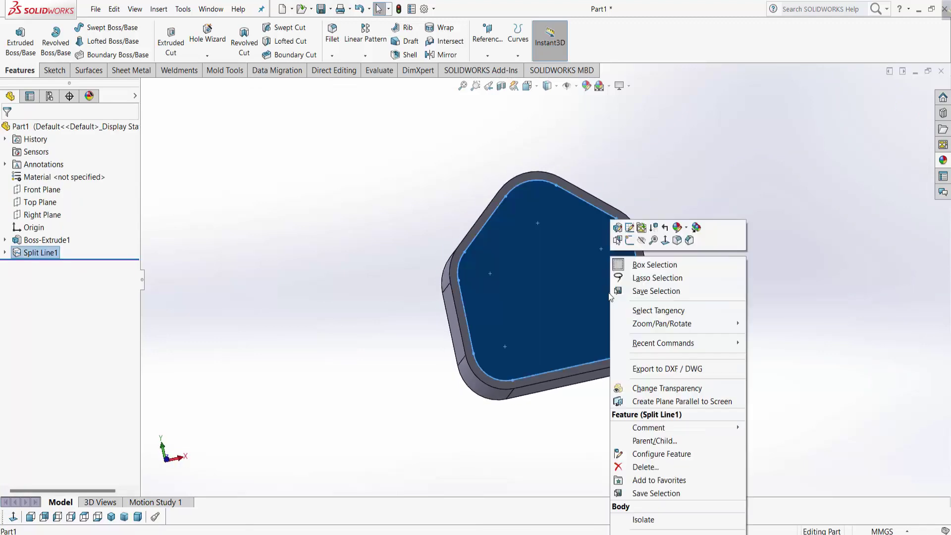
click(666, 241)
right_click(537, 250)
click(547, 227)
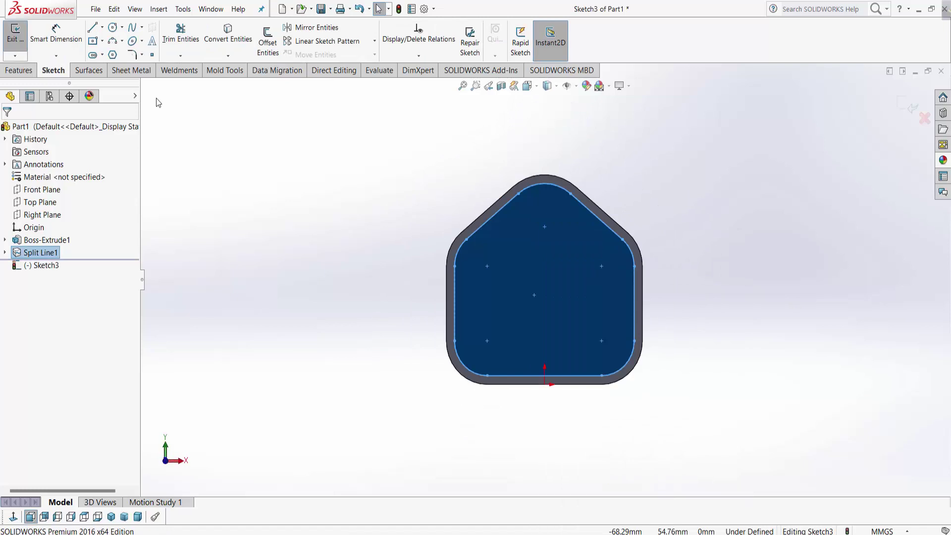
click(102, 27)
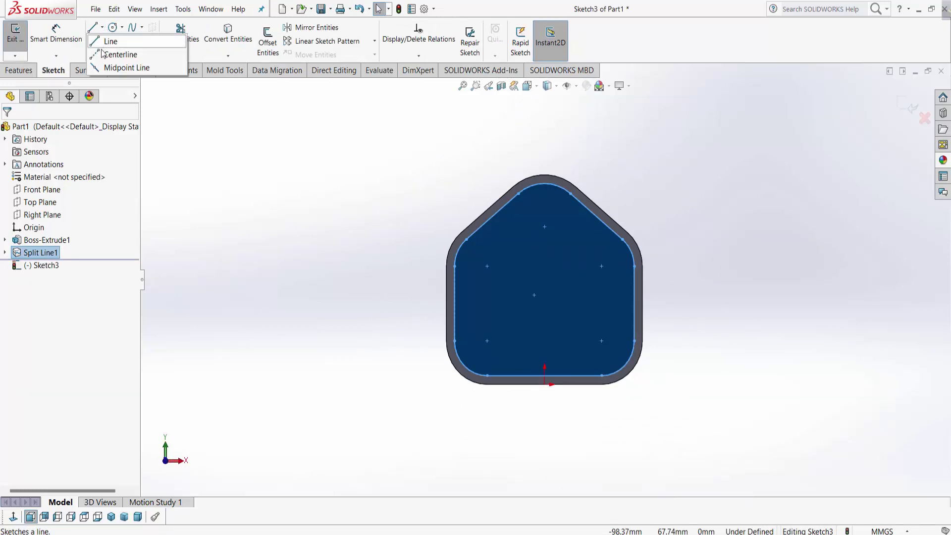
click(124, 53)
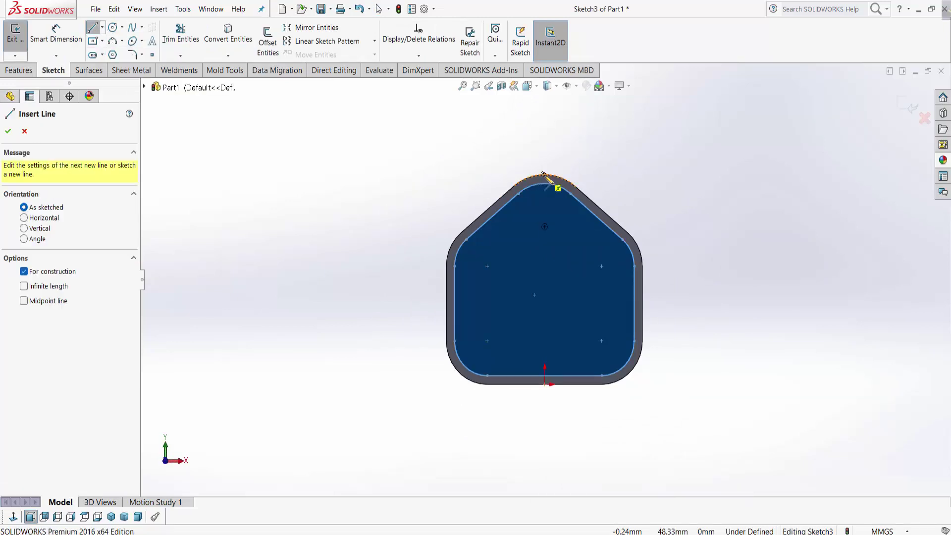
click(544, 174)
click(544, 388)
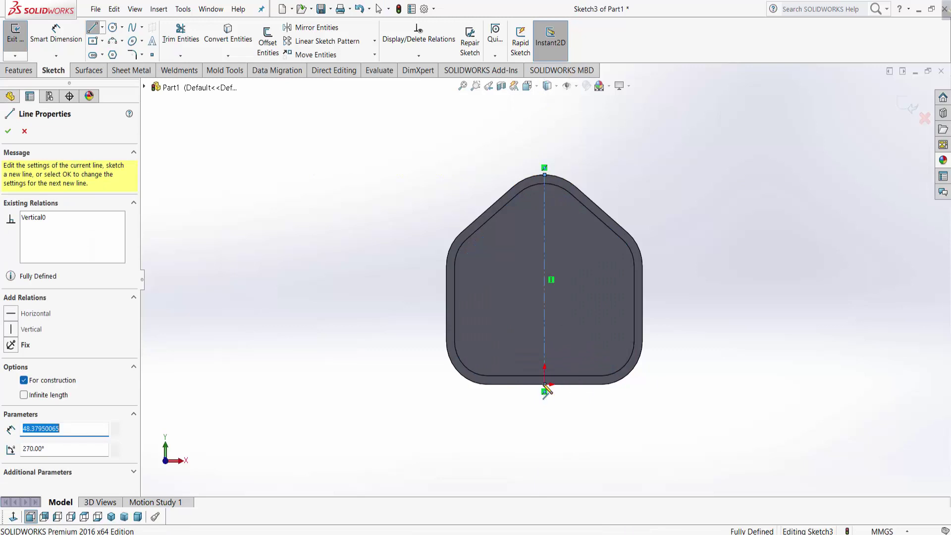
right_click(450, 370)
key(Escape)
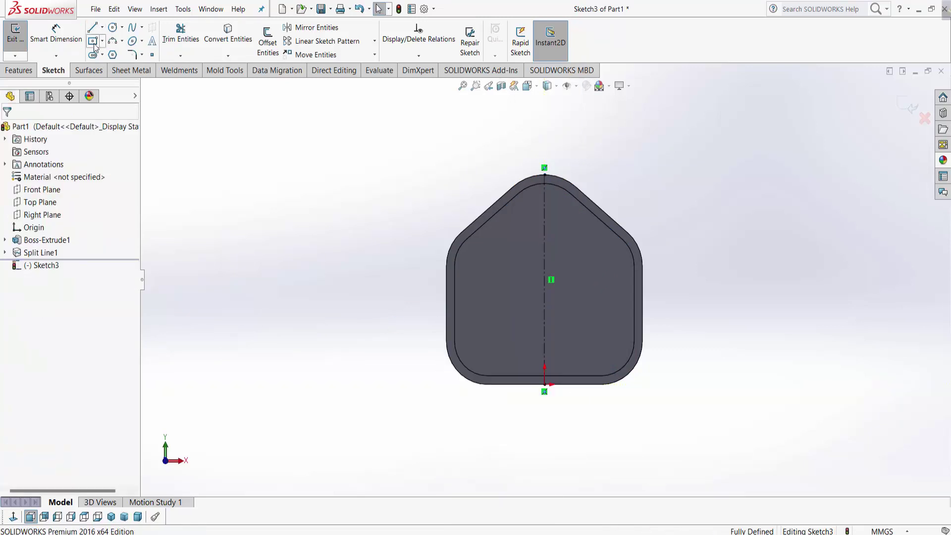
Draw a small rectangle left of the centerline, placed 11 mm above the base
click(93, 42)
click(470, 291)
click(503, 313)
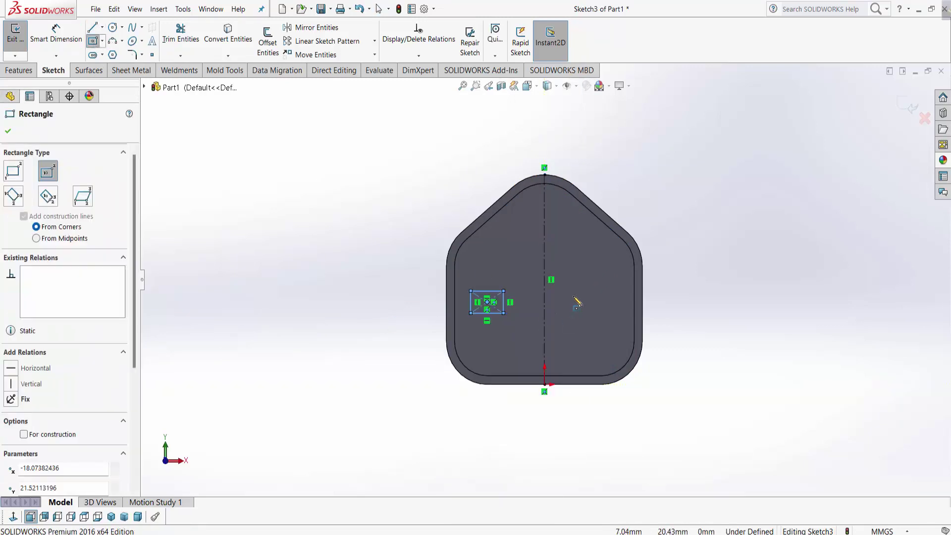
click(65, 43)
scroll(483, 328, down, 2)
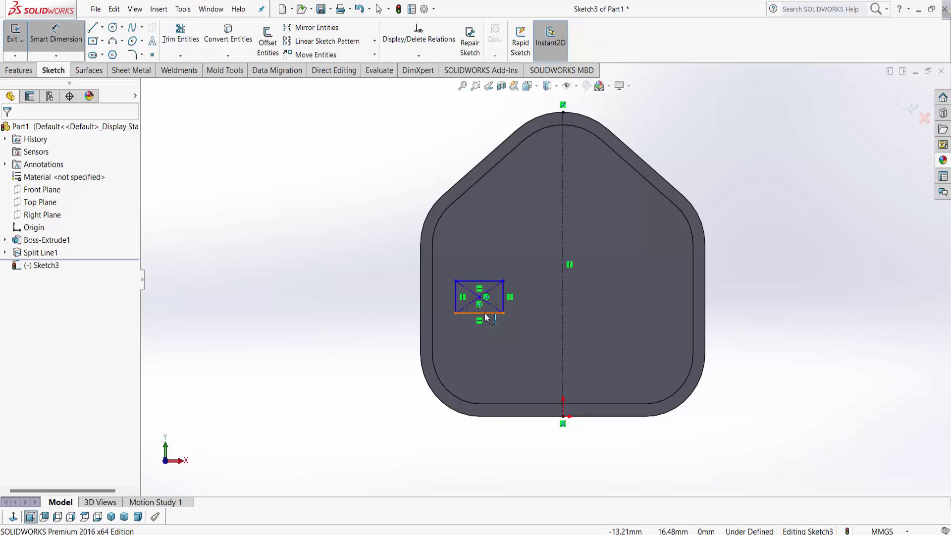
click(485, 314)
click(510, 416)
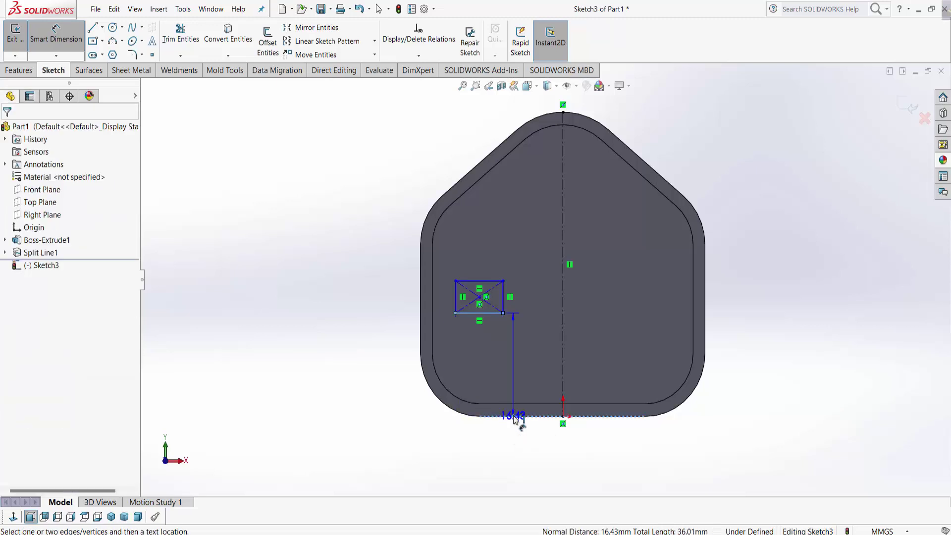
click(380, 364)
text(11)
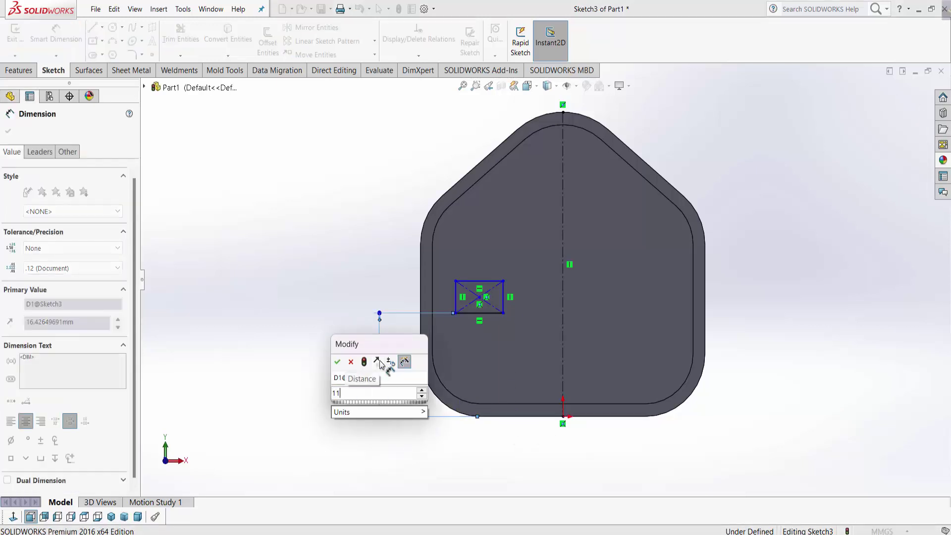
key(Return)
Dimension the rectangle 10 mm from the left edge, 6 mm wide and 4 mm tall
click(457, 334)
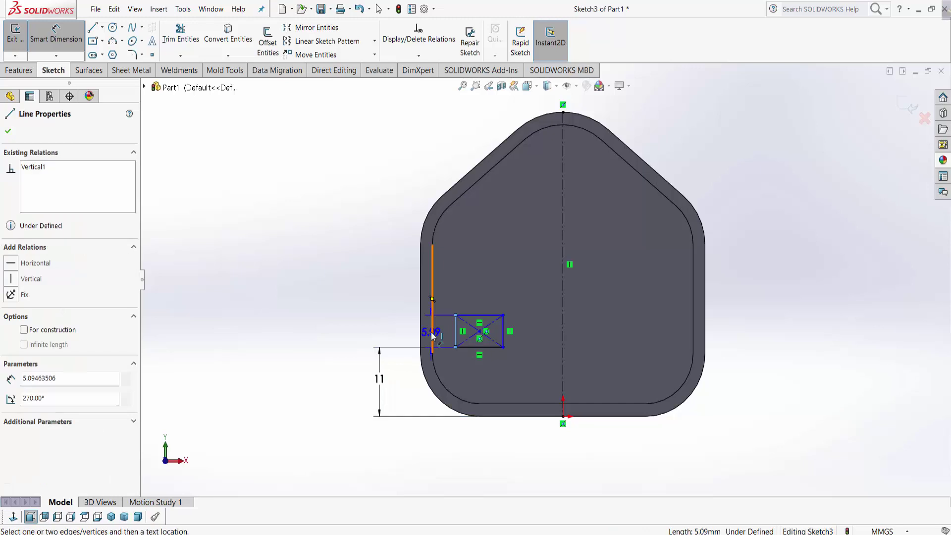
click(421, 336)
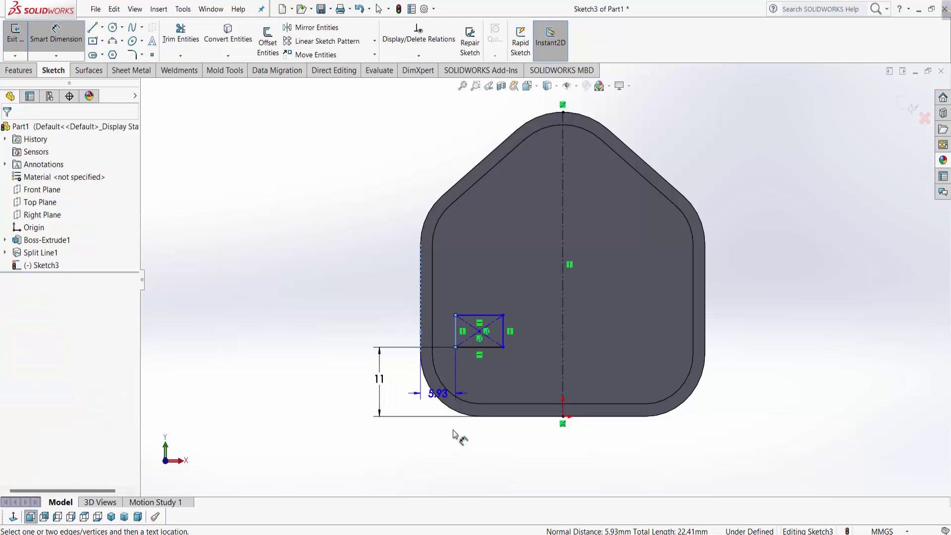
click(451, 449)
text(10)
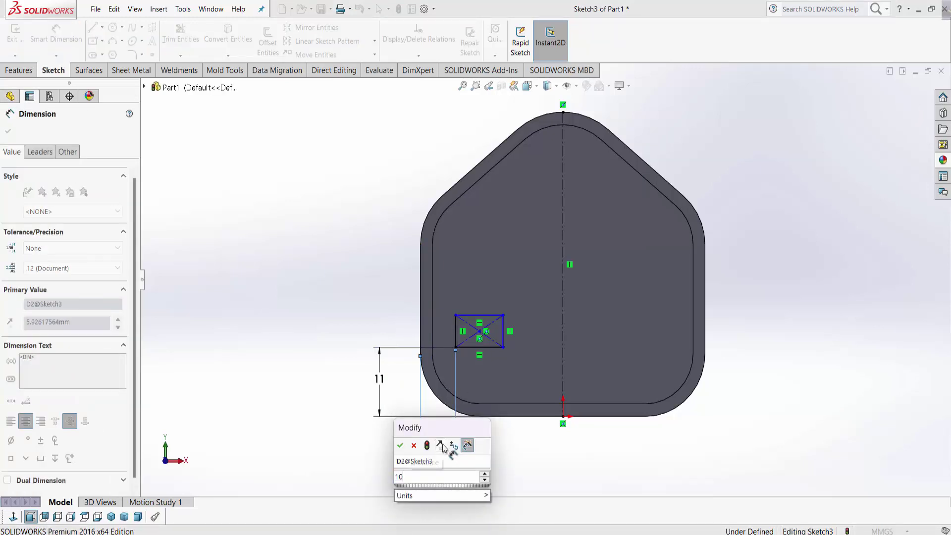
key(Return)
click(504, 317)
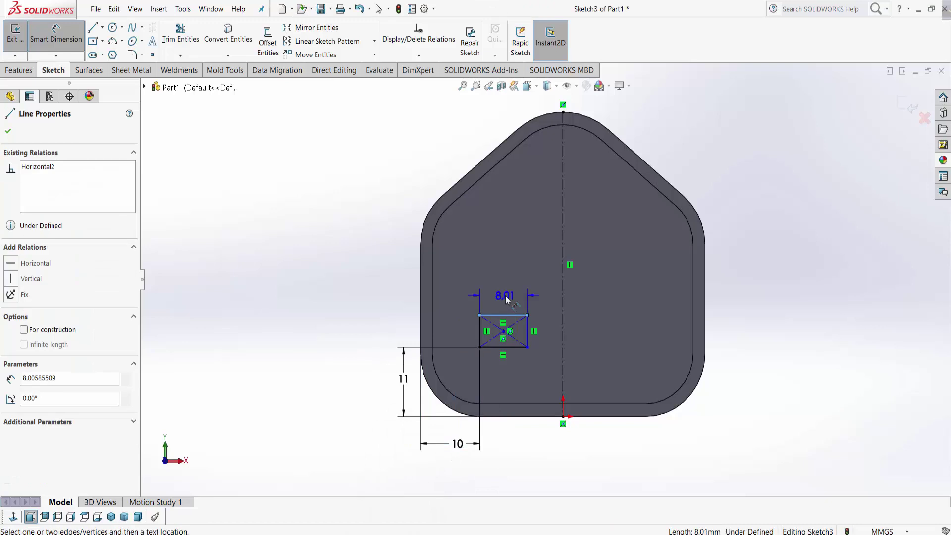
click(500, 296)
text(6)
key(Return)
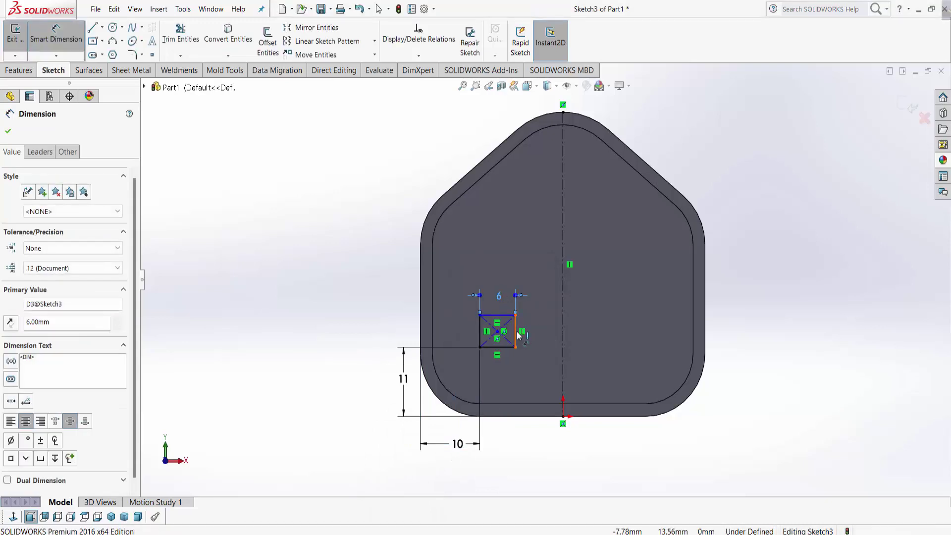
click(516, 331)
text(4)
key(Return)
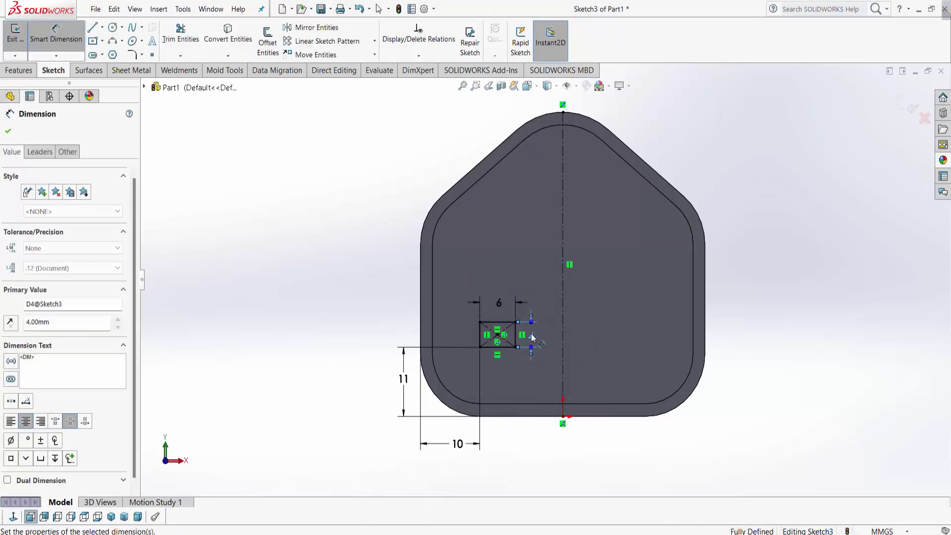
click(92, 43)
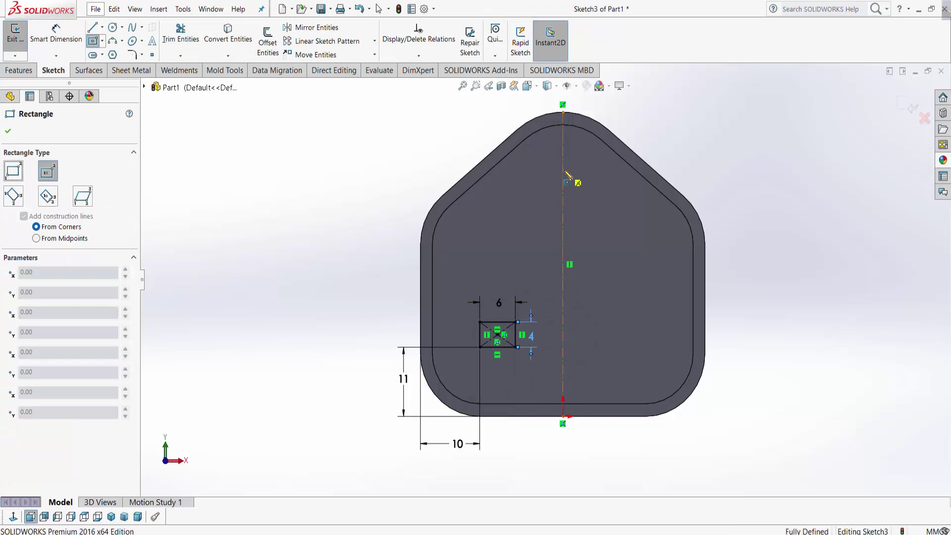
Draw a rectangle on the centreline near the top, 5 mm below the top edge
click(550, 147)
click(575, 191)
click(56, 34)
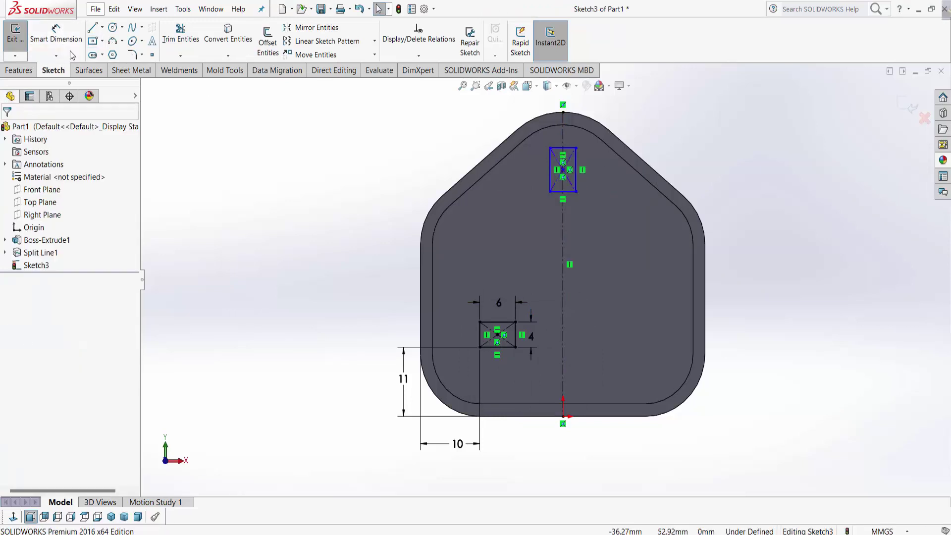
click(562, 149)
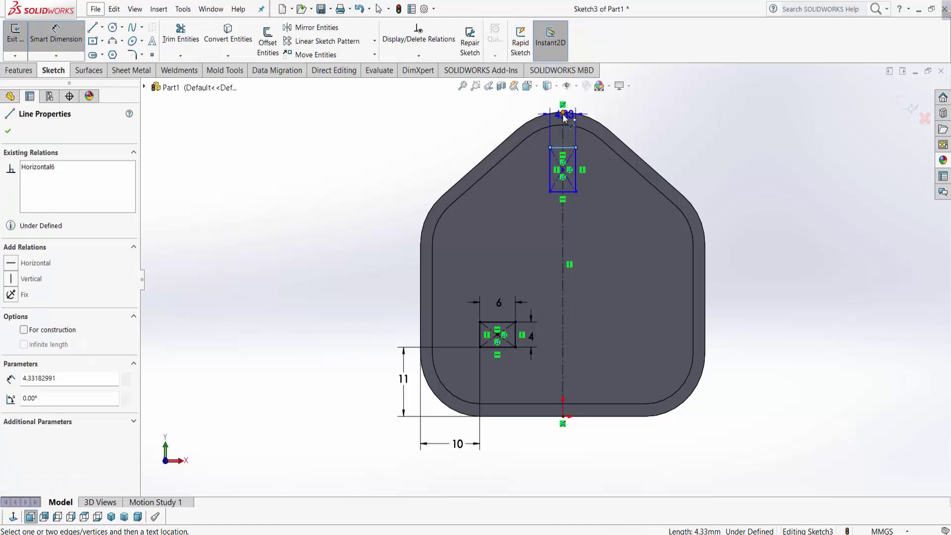
click(563, 115)
click(664, 128)
text(5)
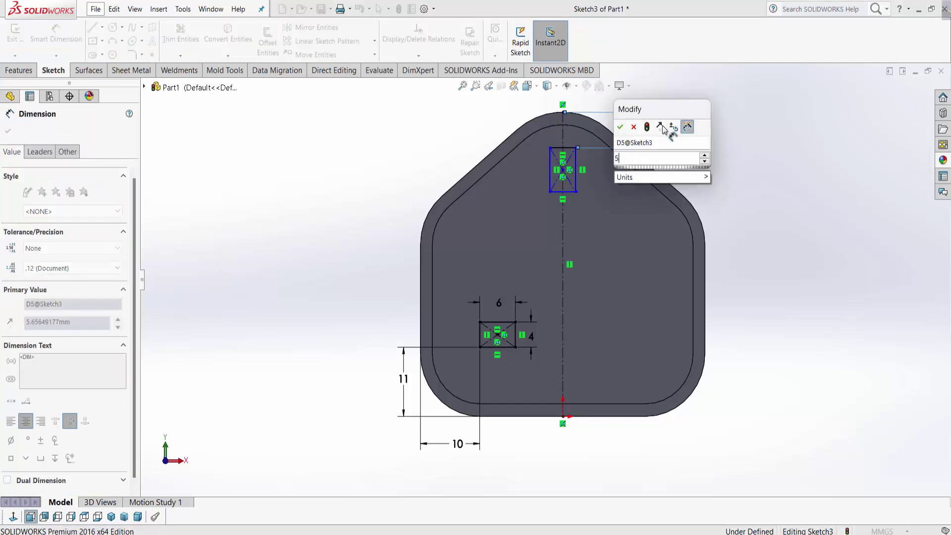
key(Return)
Size the upper rectangle 6 mm tall and 4 mm wide
click(551, 166)
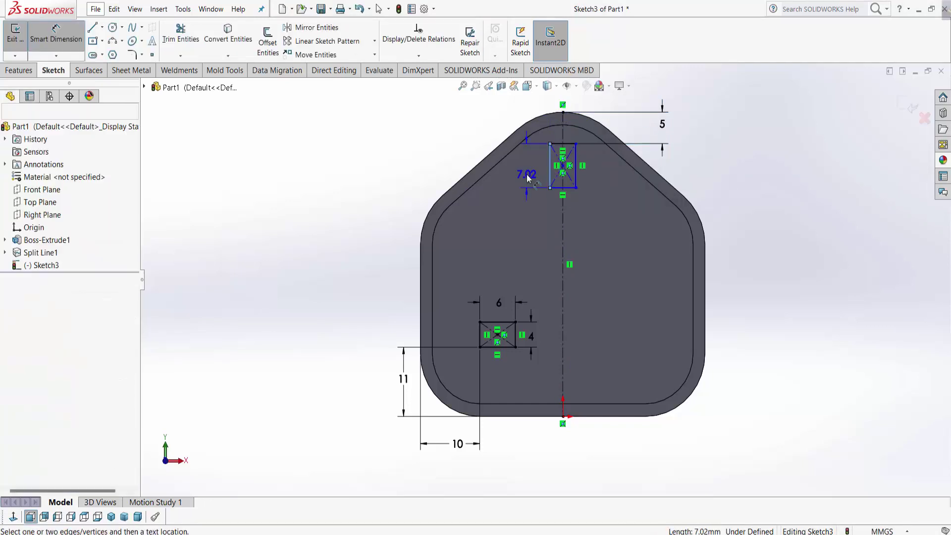
click(528, 178)
text(6)
key(Return)
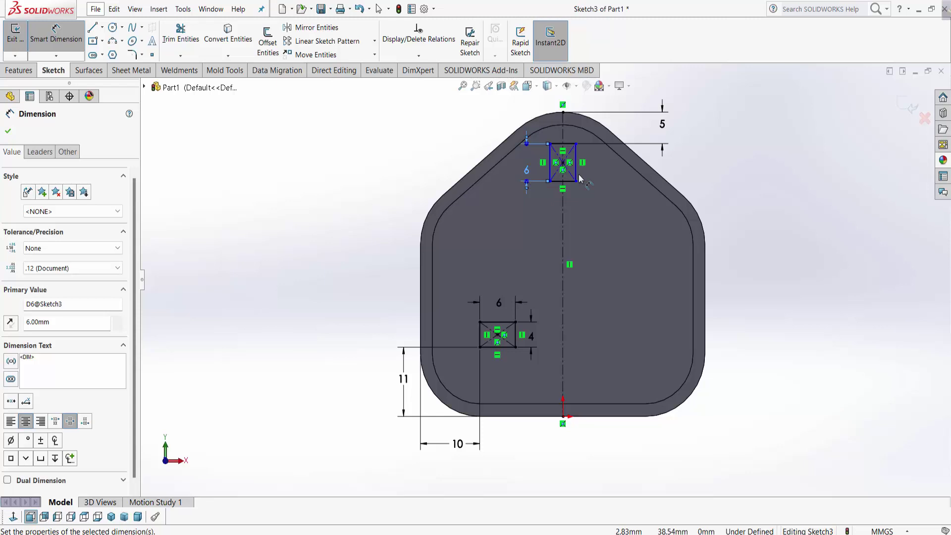
click(569, 186)
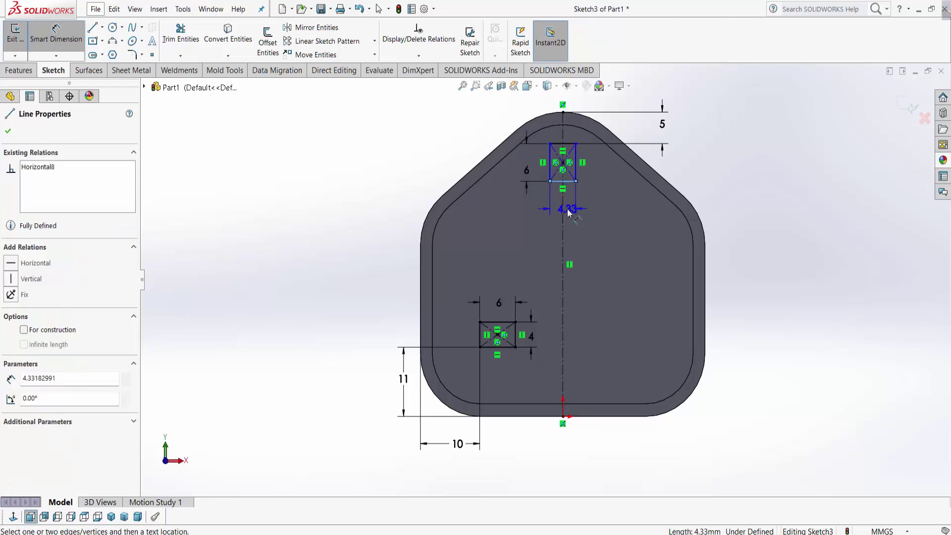
click(568, 212)
text(4)
key(Return)
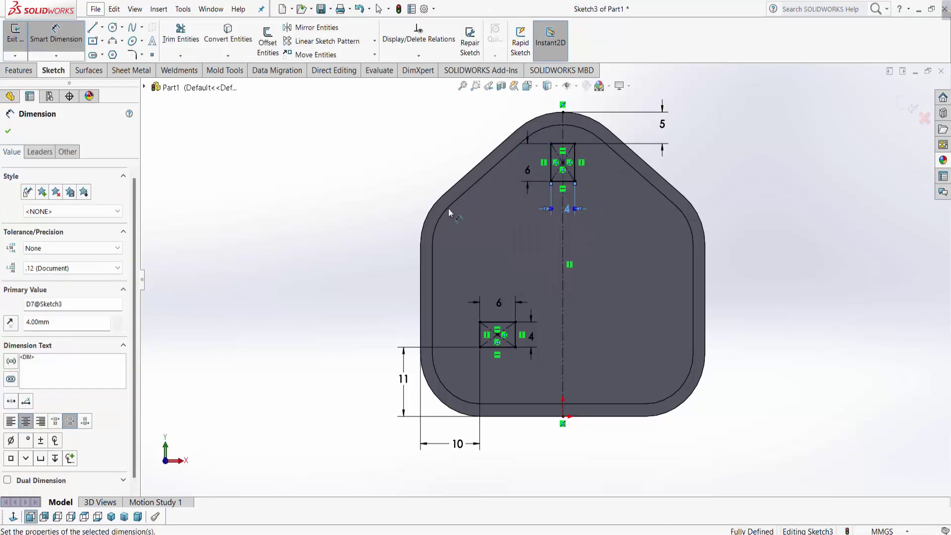
click(8, 131)
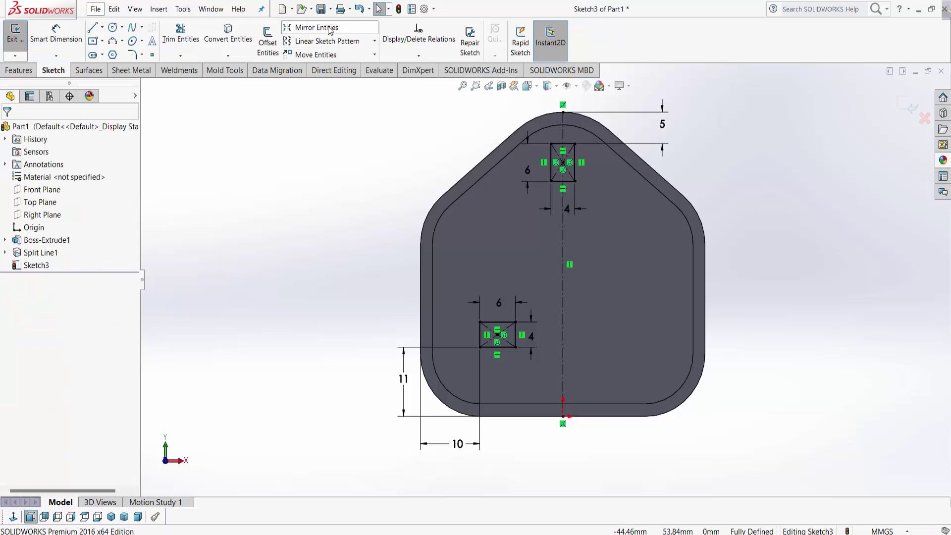
Mirror the lower-left 6 × 4 mm rectangle across the vertical centreline to the right side
click(312, 27)
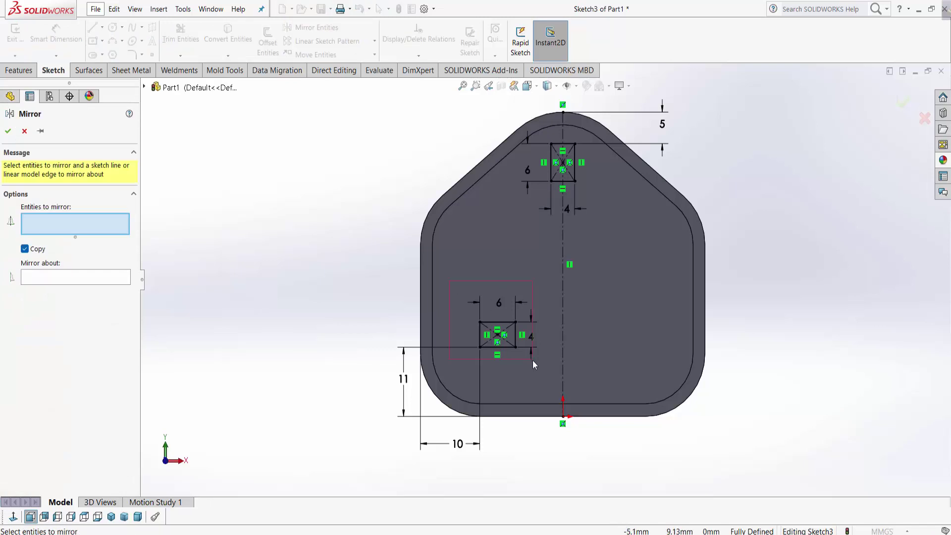
drag(533, 361, 533, 367)
click(63, 339)
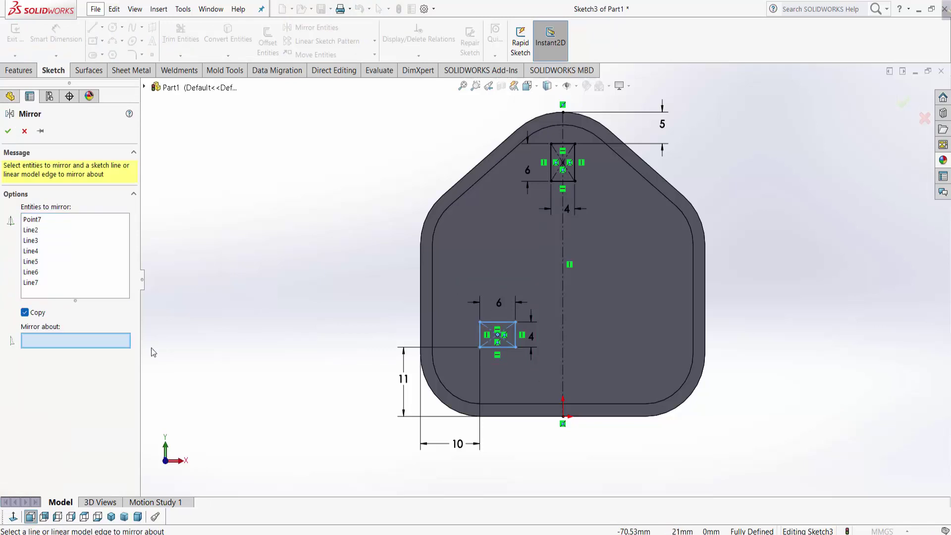
click(562, 330)
click(8, 131)
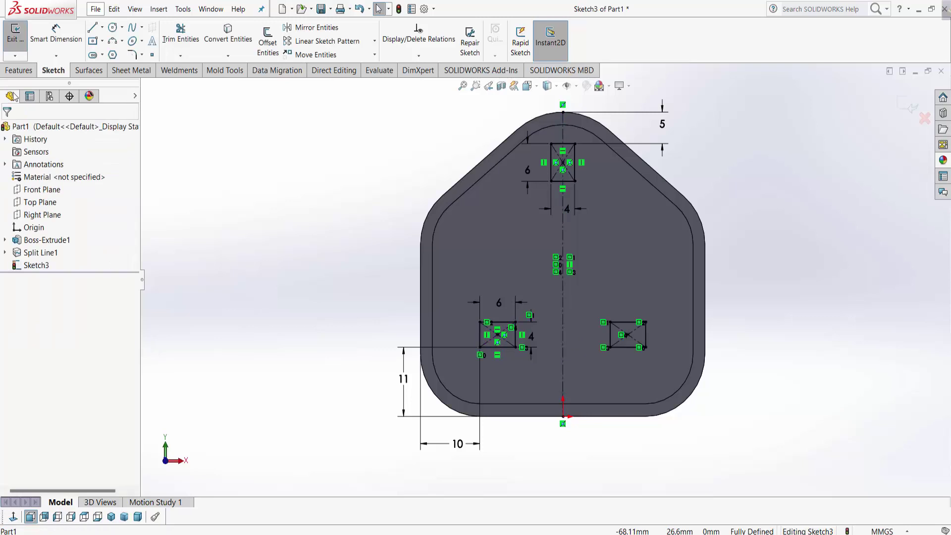
Extrude the three Sketch3 rectangles 7 mm Blind as Boss-Extrude2 posts
click(21, 42)
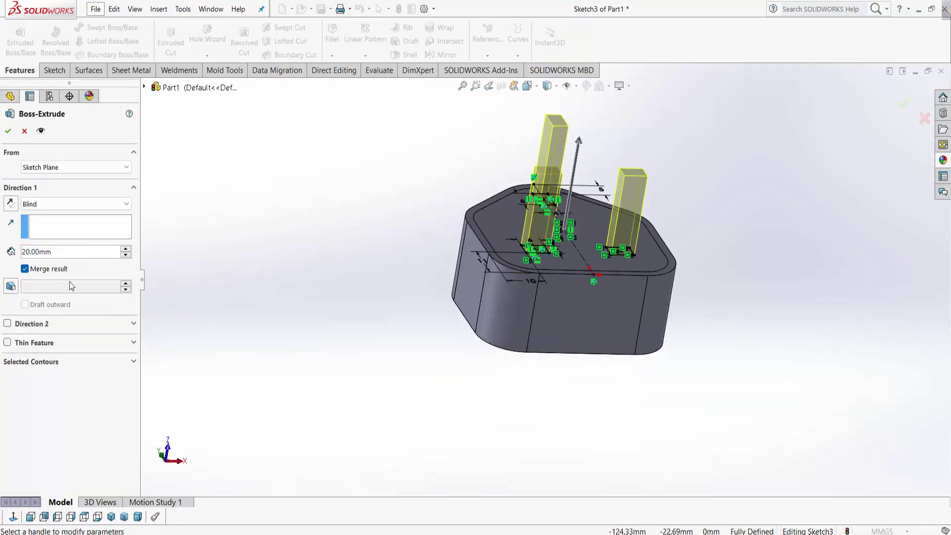
text(7)
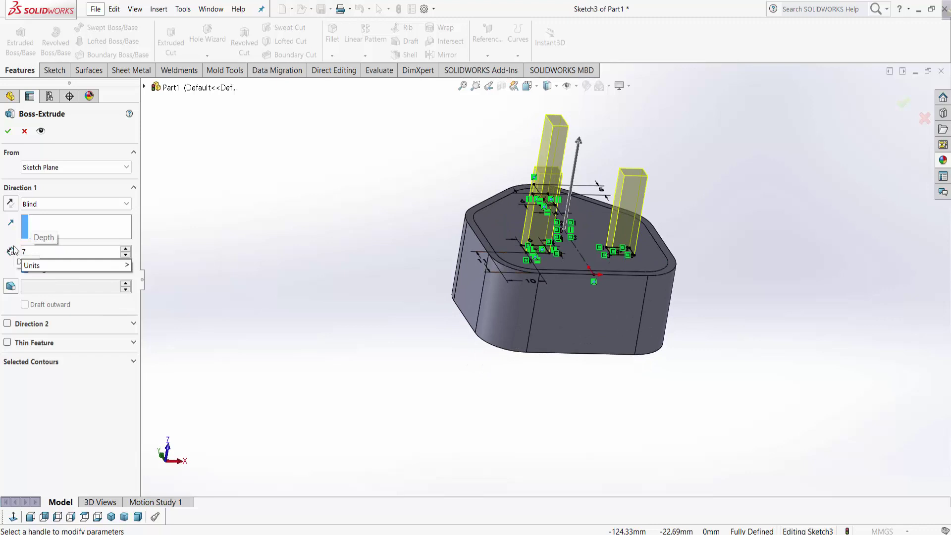
key(Return)
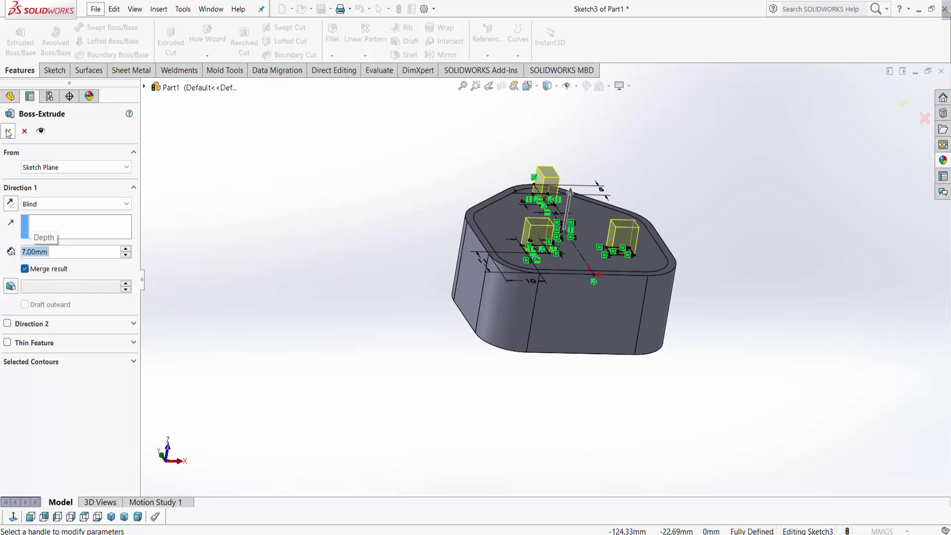
click(8, 131)
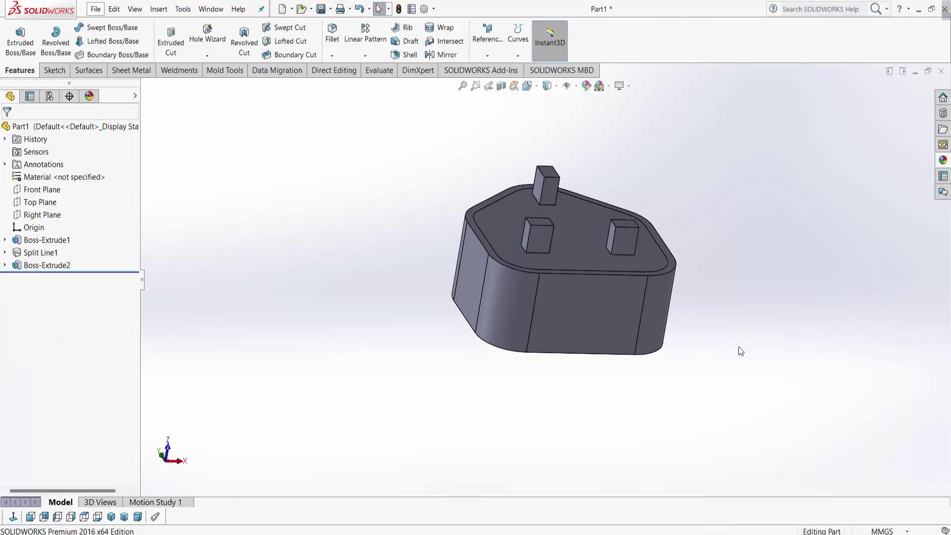
key(Down)
Start a sketch on the post top face and convert both lower post outlines into it
click(529, 238)
right_click(529, 237)
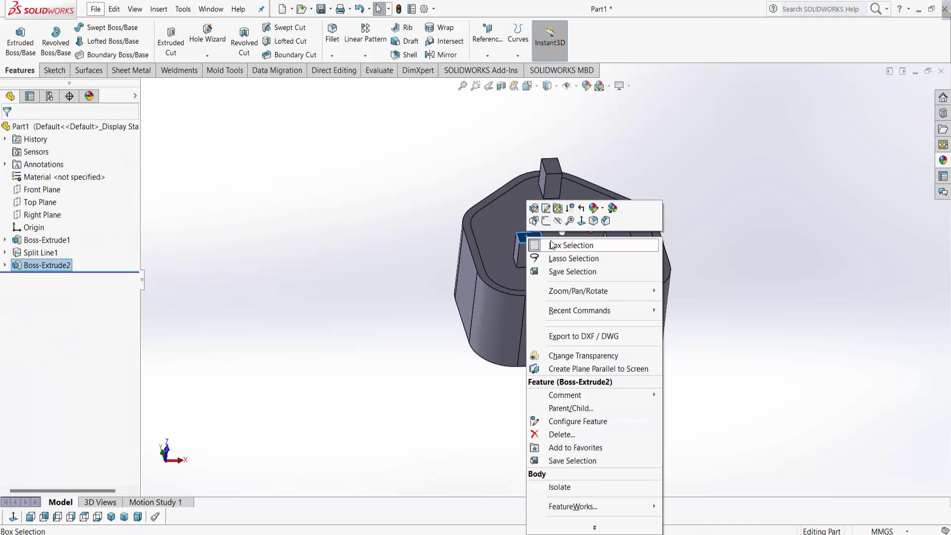
click(548, 218)
key(Down)
key(Down)
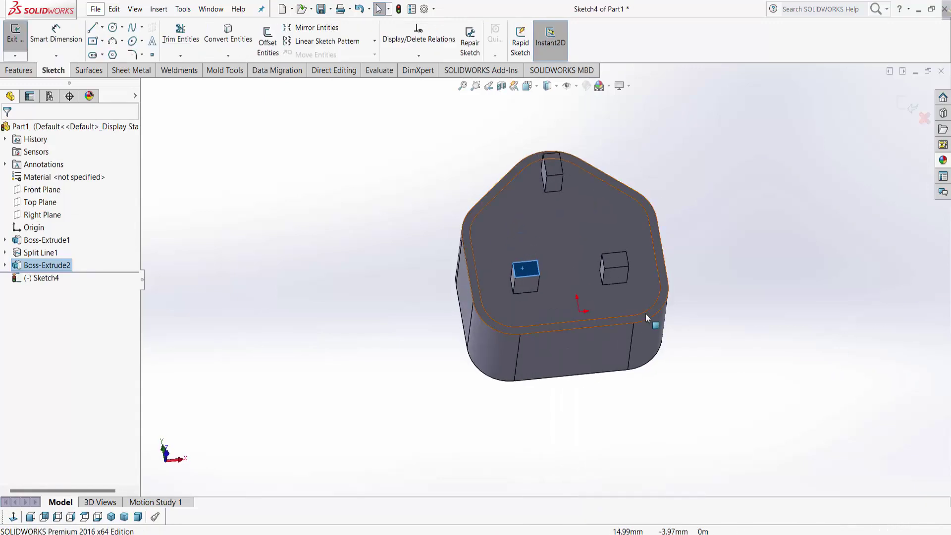
key(Up)
click(615, 260)
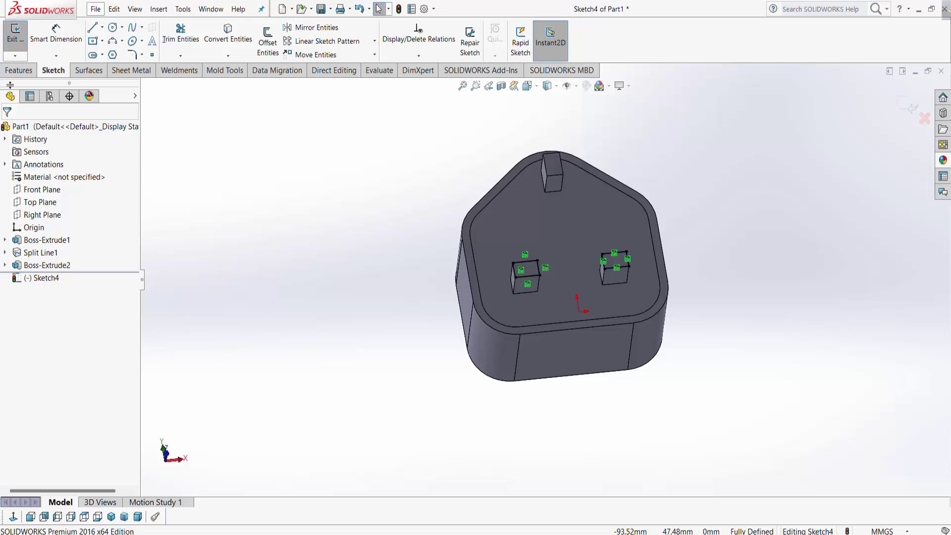
Extrude the two converted post outlines 6 mm as unmerged pin bodies
click(16, 72)
click(19, 39)
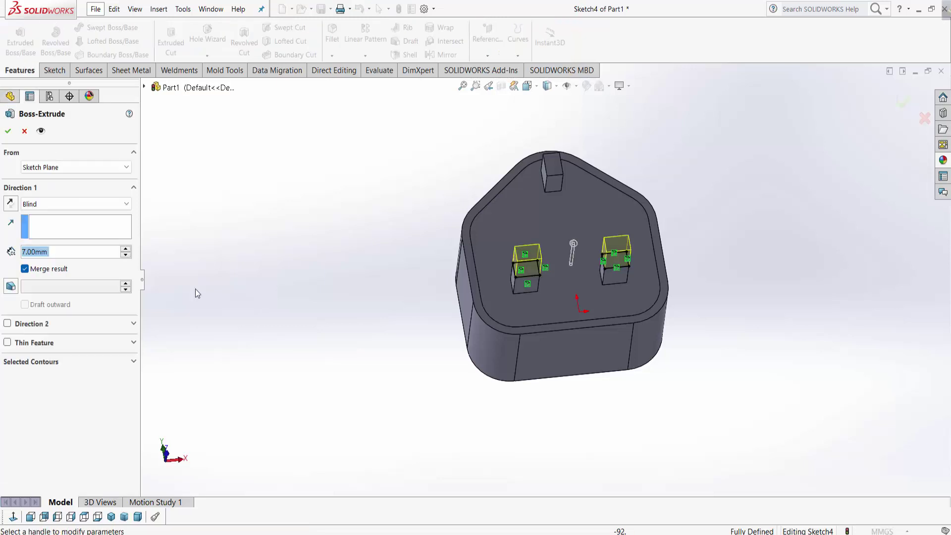
text(6)
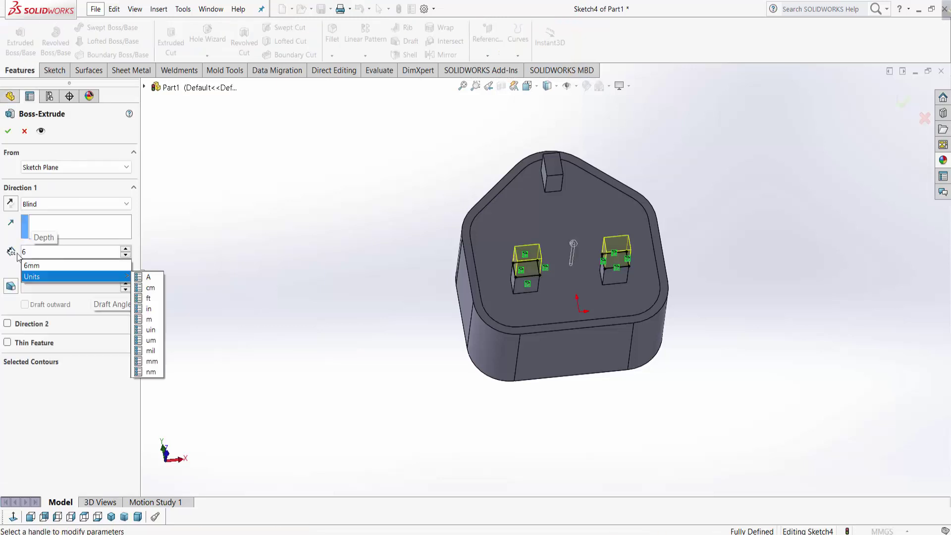
key(Return)
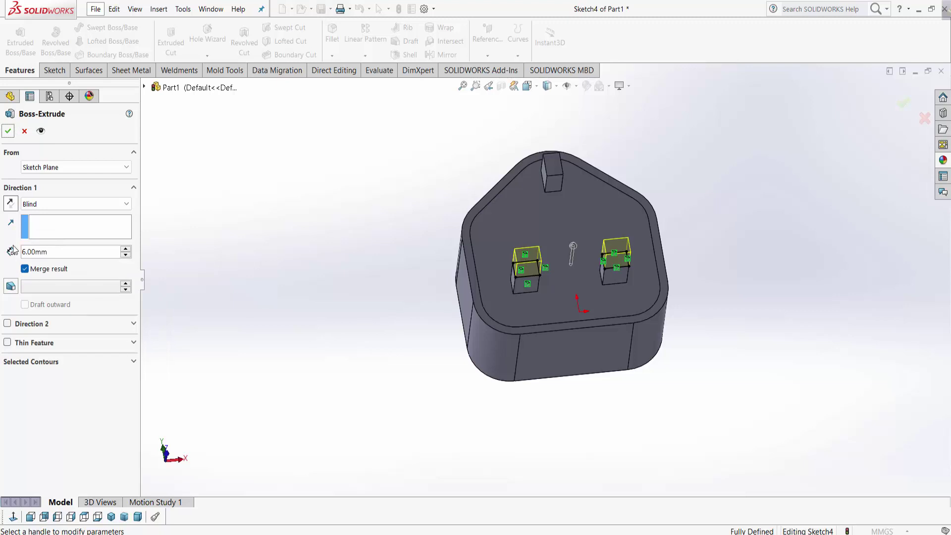
click(9, 132)
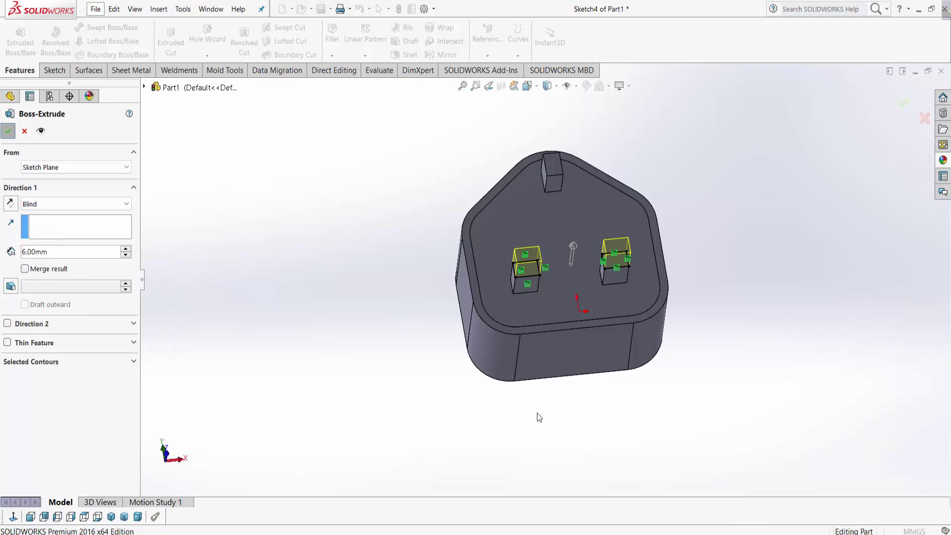
Sketch on the left pin's end face and convert both lower pin outlines into it
middle_drag(740, 304, 570, 289)
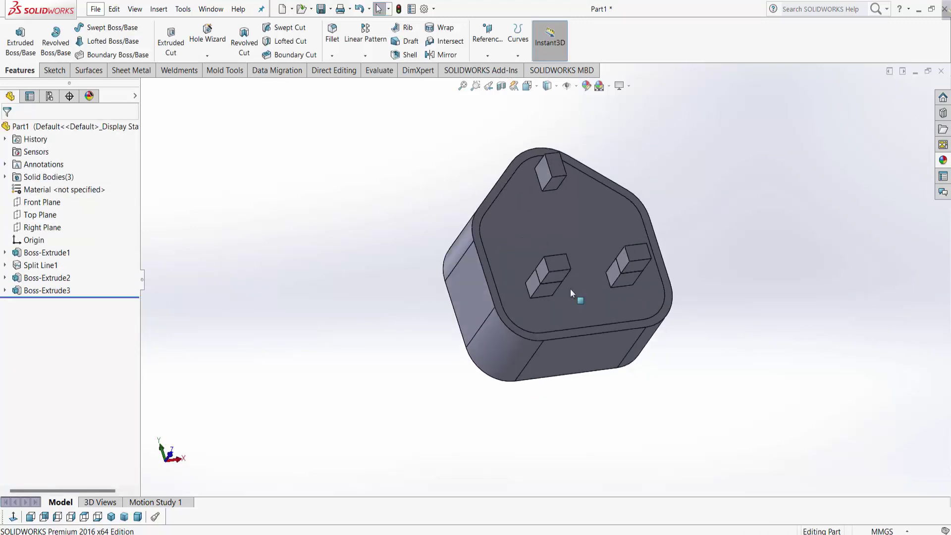
scroll(569, 289, down, 3)
click(566, 256)
right_click(569, 258)
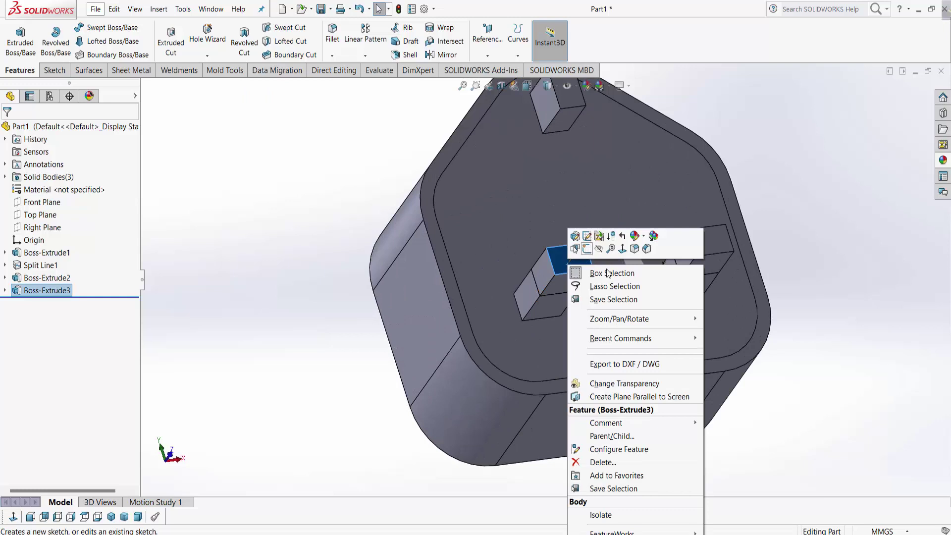
click(587, 249)
scroll(757, 367, up, 3)
middle_drag(757, 366, 522, 285)
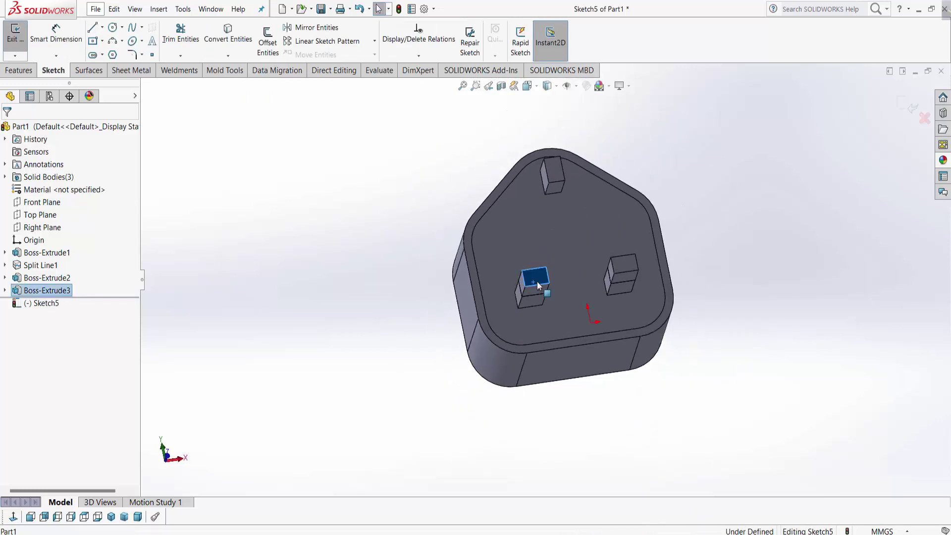
ctrl+click(624, 275)
click(228, 34)
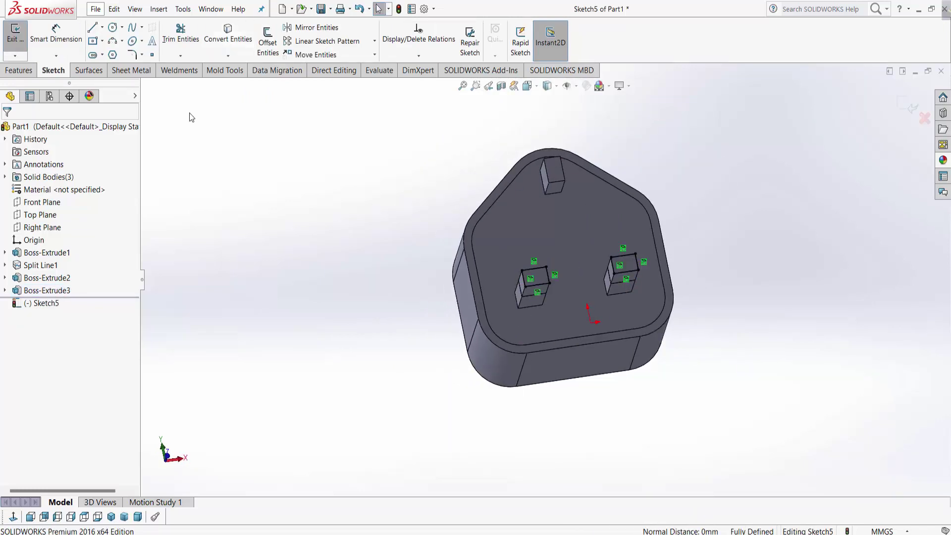
Extrude both pin outlines 2 mm with a 30° draft, Merge result off, as separate tips
click(19, 70)
click(20, 40)
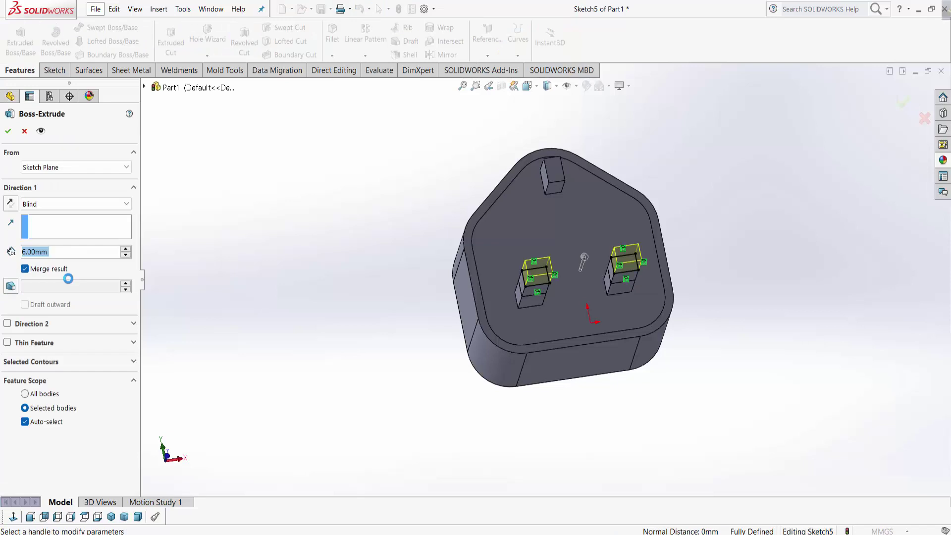
text(2)
key(Return)
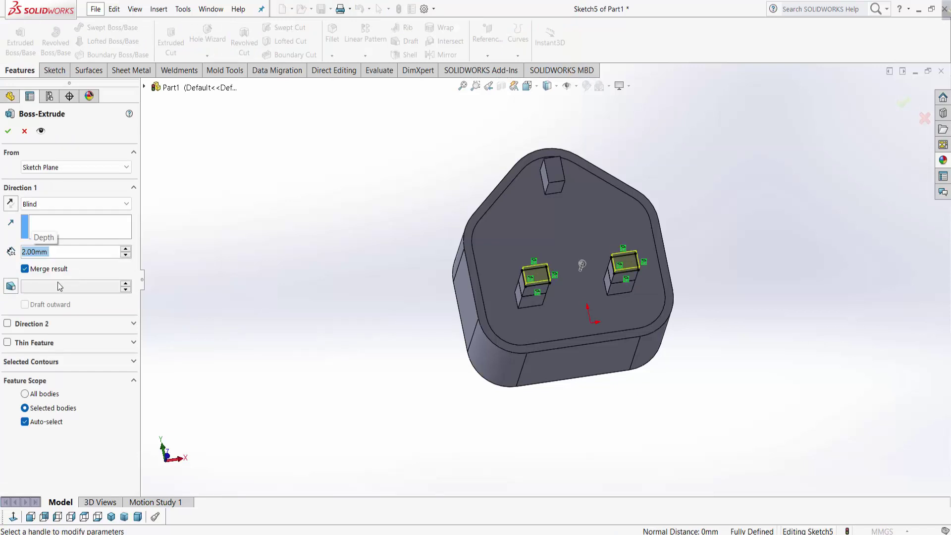
click(11, 286)
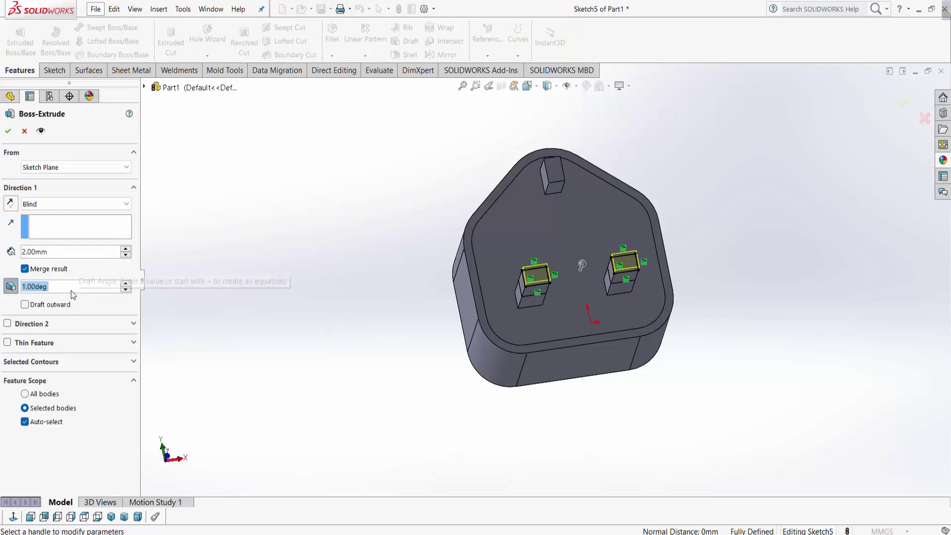
text(30)
key(Return)
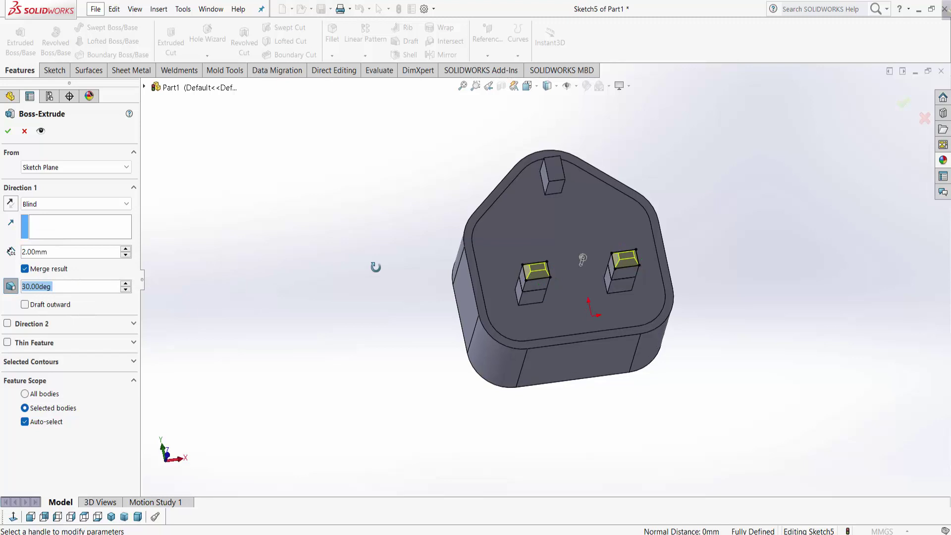
middle_drag(376, 266, 373, 218)
click(25, 270)
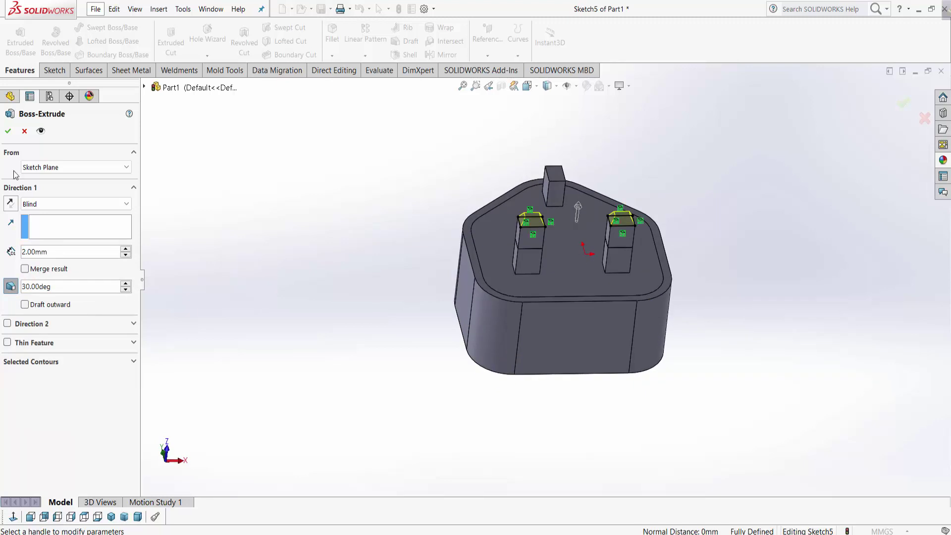
click(8, 131)
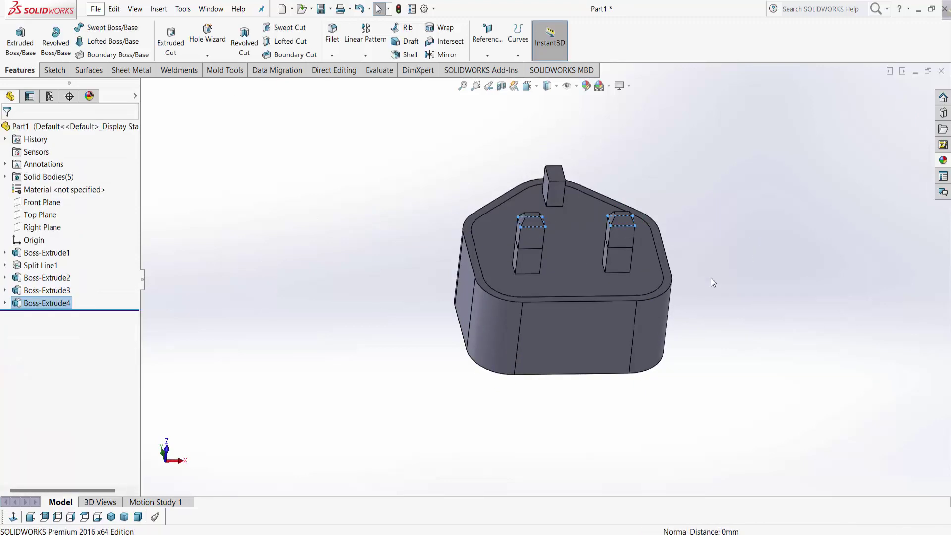
middle_drag(604, 255, 573, 252)
Convert the top pin's end outline into a new sketch and extrude it 8 mm
right_click(545, 161)
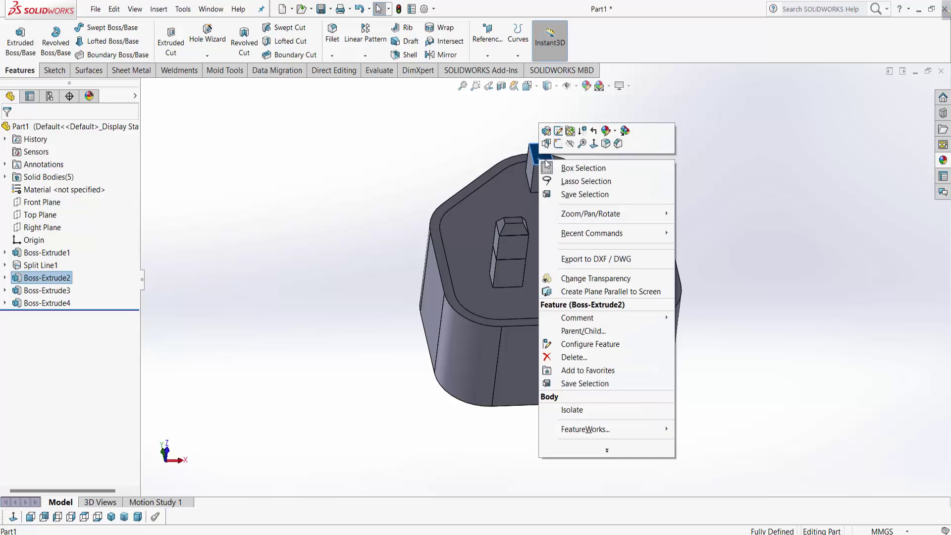
click(558, 144)
click(211, 53)
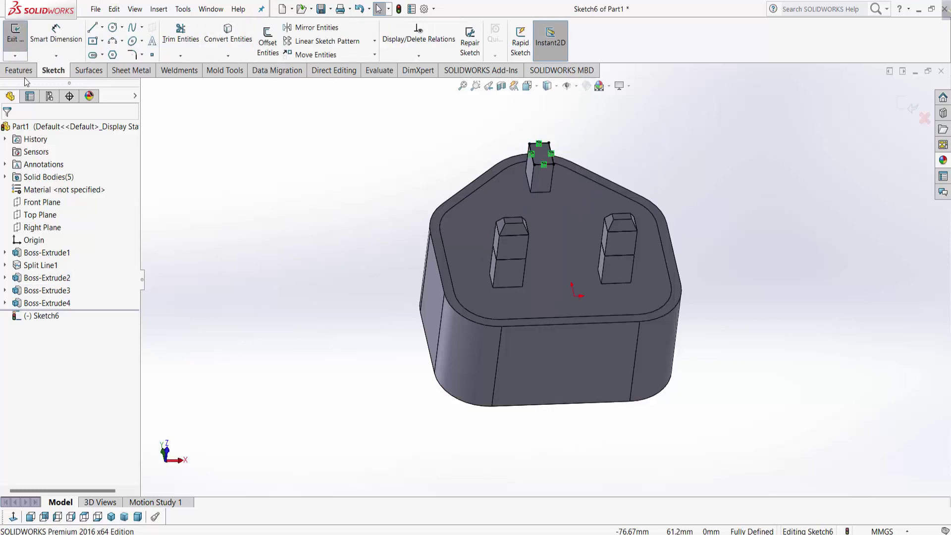
click(20, 70)
click(20, 42)
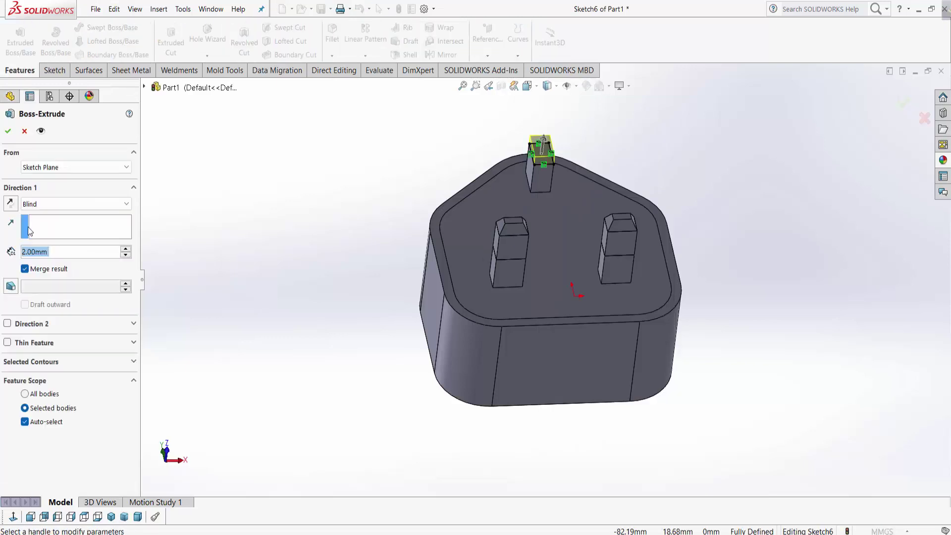
text(8)
key(Return)
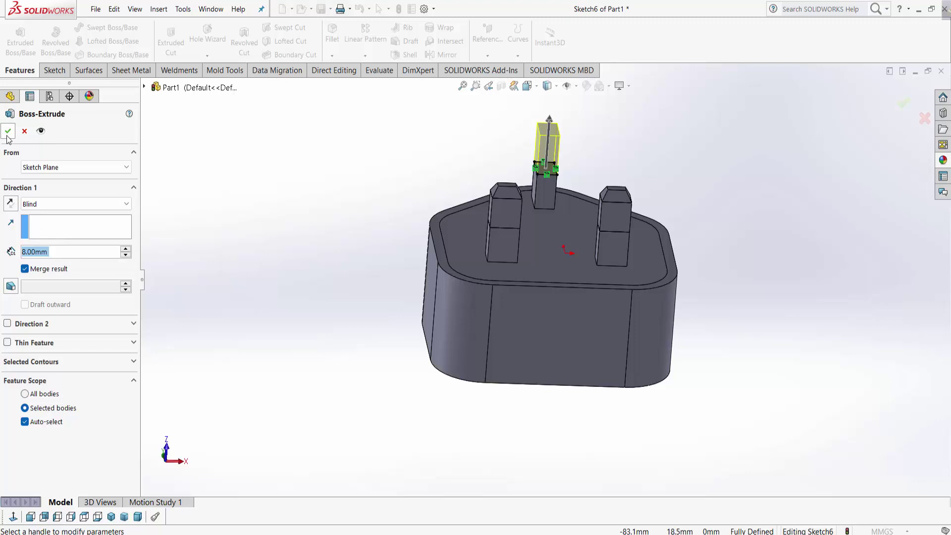
click(7, 135)
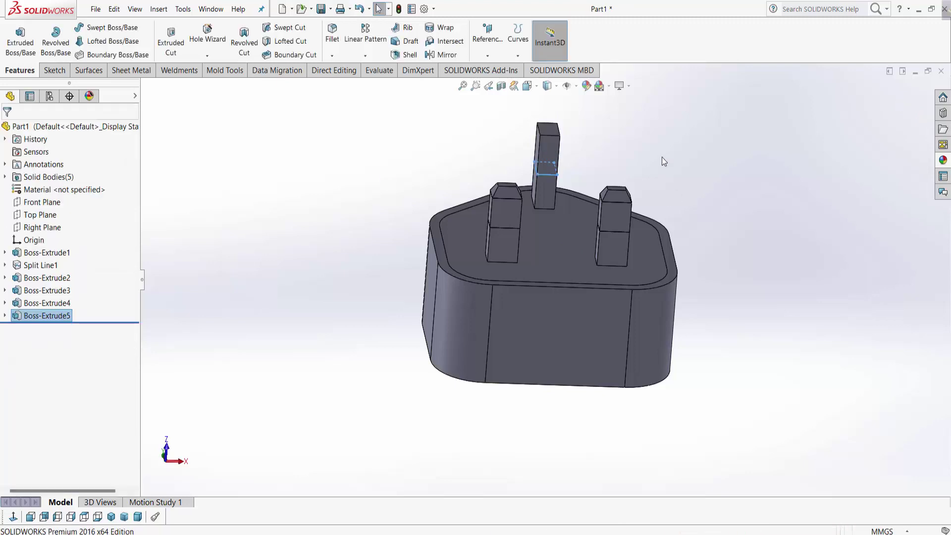
Sketch on the lengthened pin's end and extrude a 2 mm, 30° drafted tip as a separate body
mouse_move(661, 156)
middle_down()
mouse_move(643, 197)
mouse_move(563, 127)
middle_up()
right_click(554, 127)
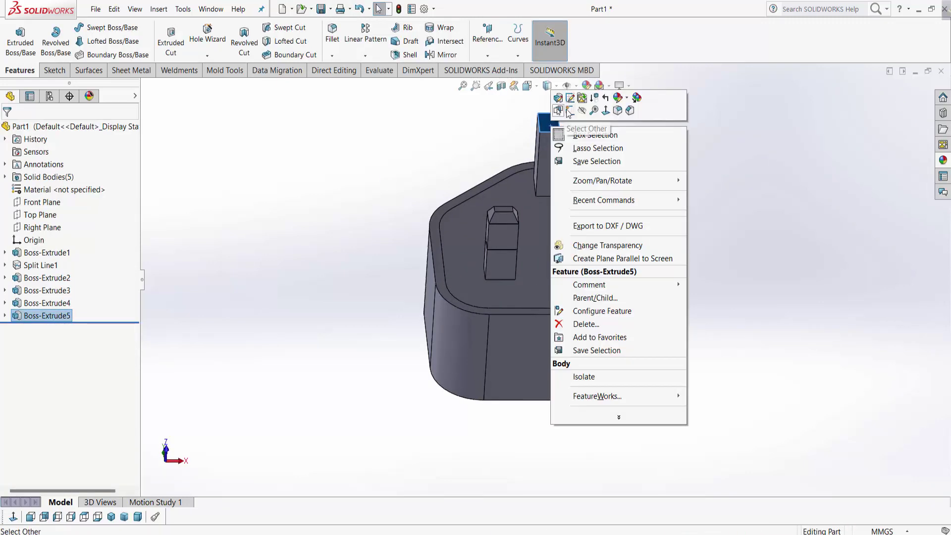
click(568, 111)
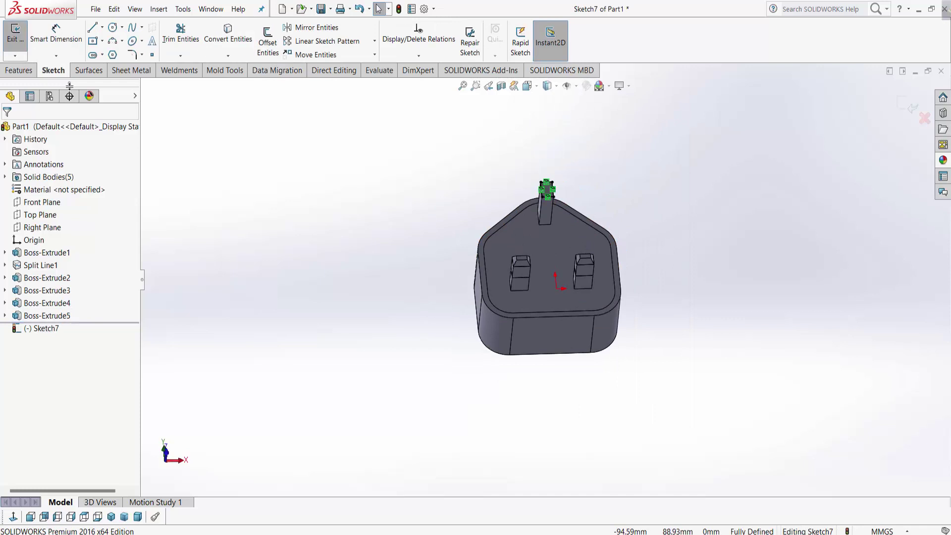
click(19, 69)
click(20, 42)
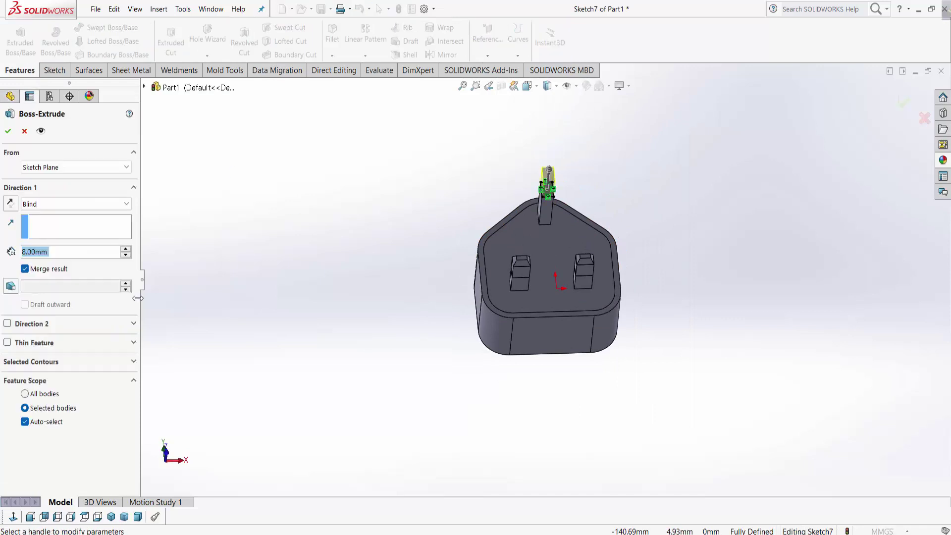
text(2)
key(Return)
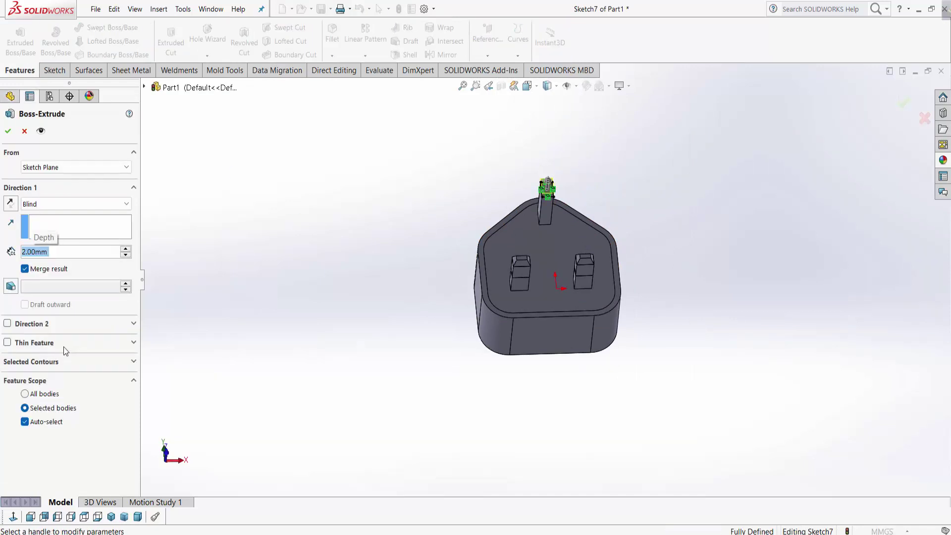
click(10, 286)
middle_drag(331, 395, 626, 187)
scroll(495, 277, up, 2)
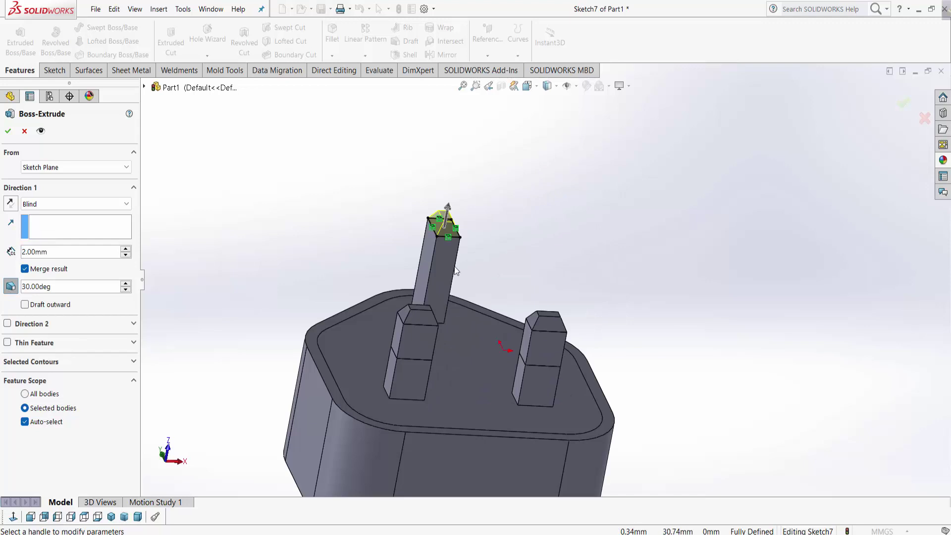
middle_drag(447, 295, 221, 290)
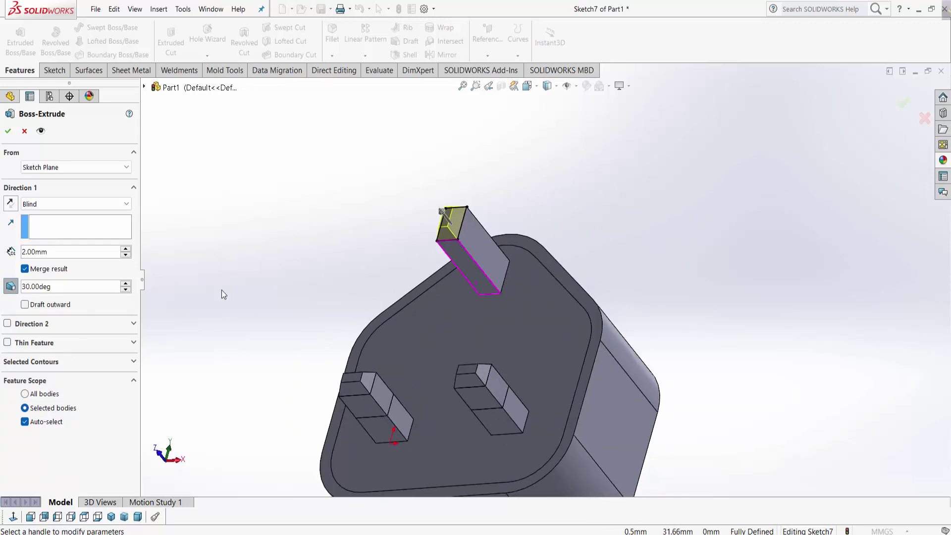
click(25, 268)
click(8, 131)
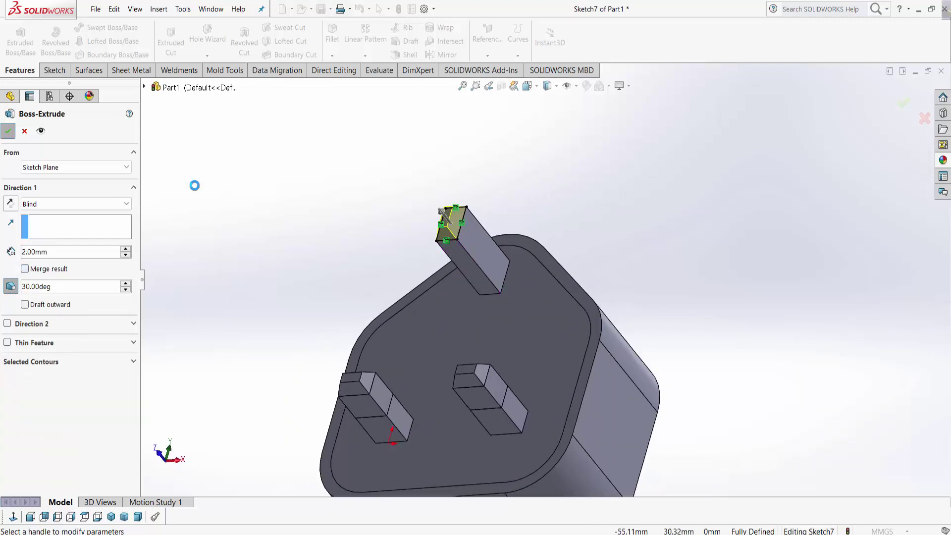
mouse_move(502, 369)
middle_down()
mouse_move(536, 341)
mouse_move(562, 452)
middle_up()
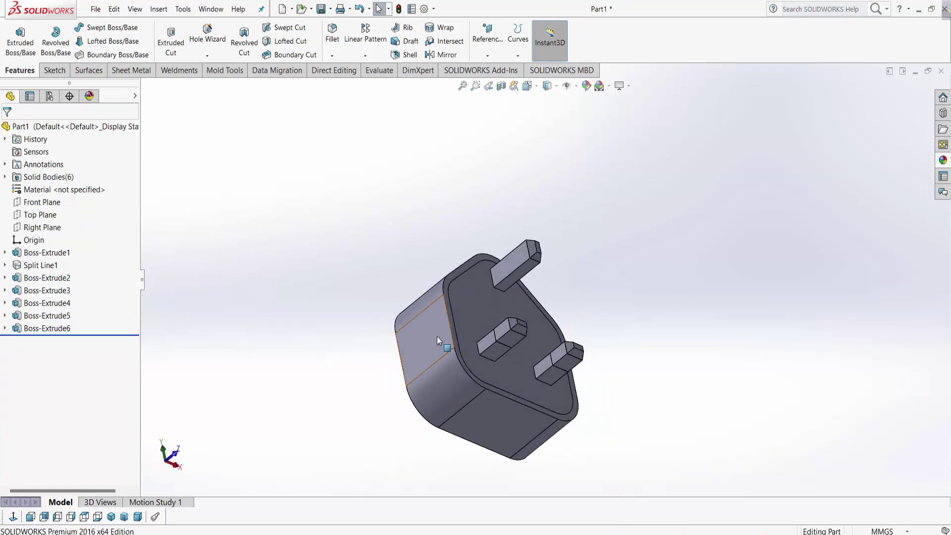
Start a sketch on the plug body's side face and view it Normal To
right_click(437, 336)
click(460, 240)
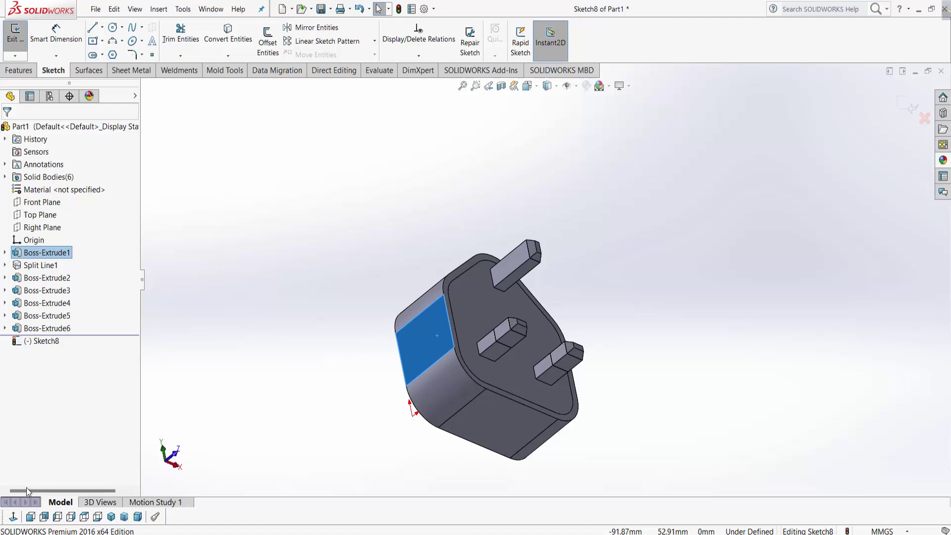
click(14, 518)
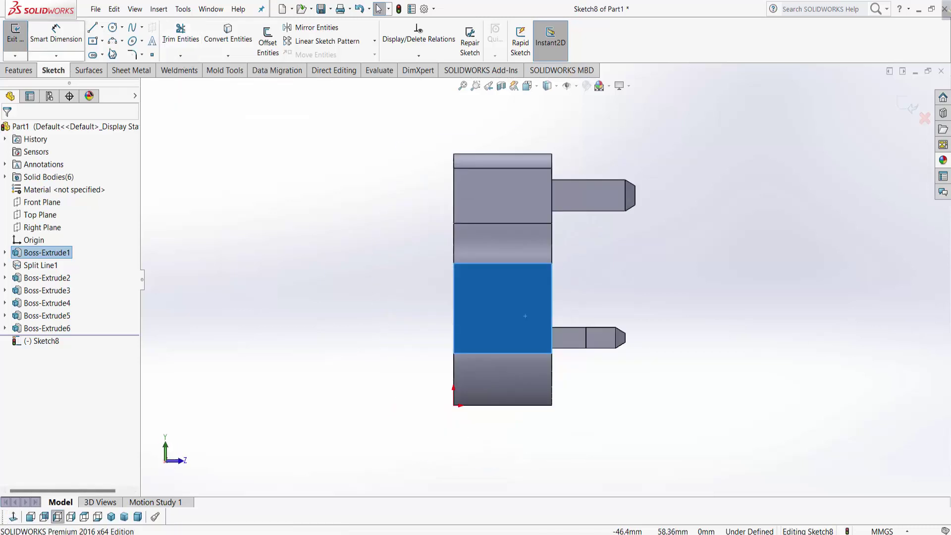
Draw a vertical centerline from the face's upper-edge midpoint down to its lower edge
click(103, 28)
click(119, 53)
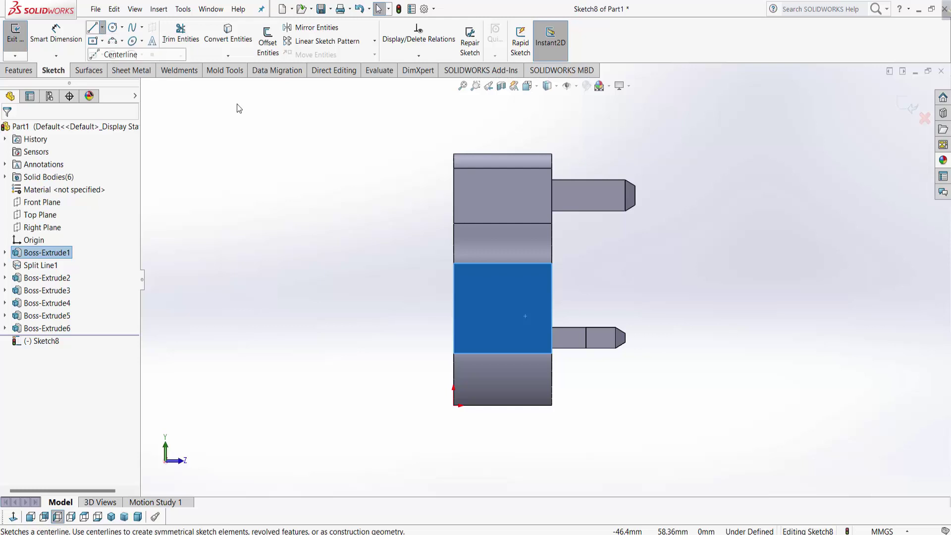
click(501, 263)
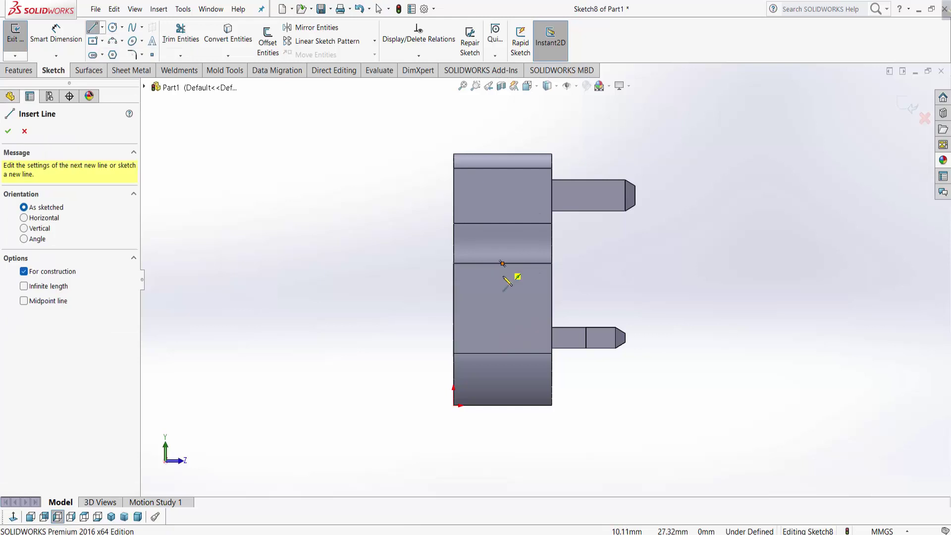
click(503, 353)
right_click(503, 317)
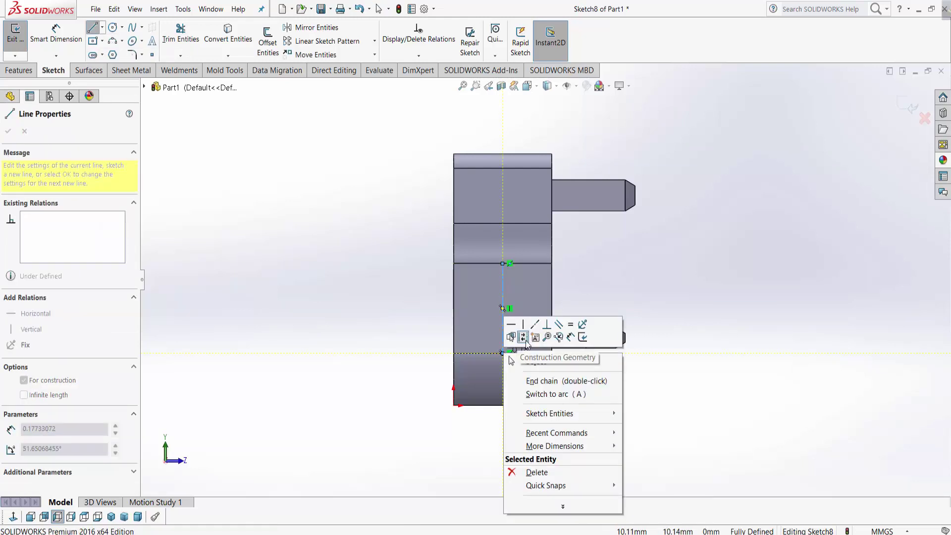
click(532, 358)
right_click(502, 307)
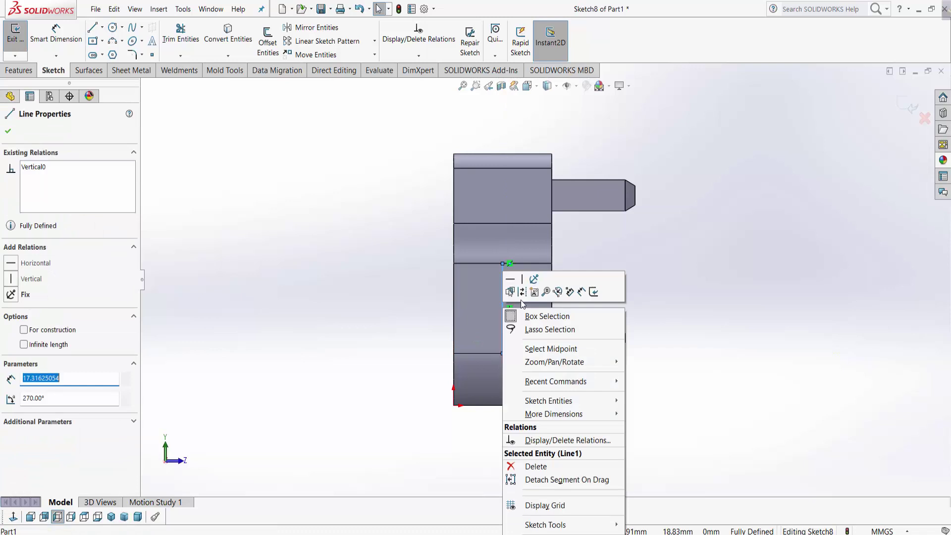
click(569, 290)
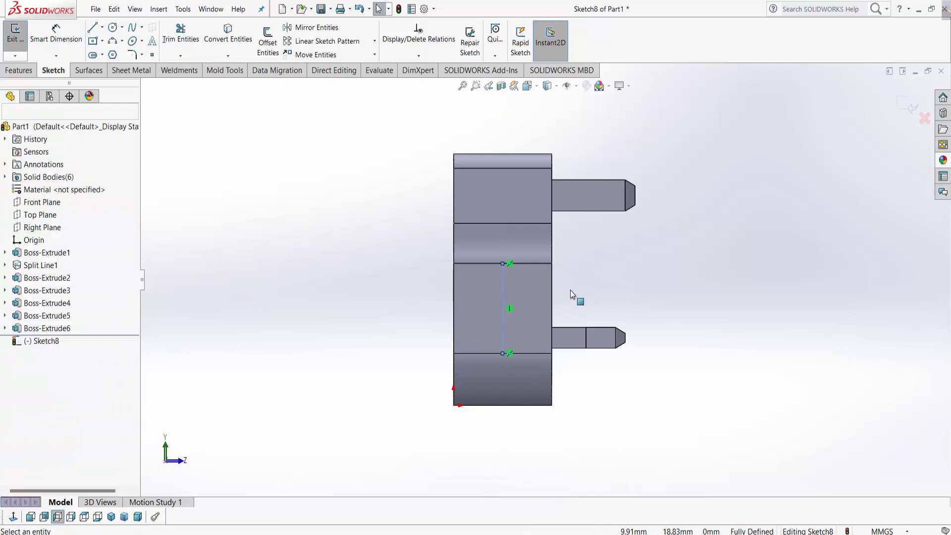
click(93, 55)
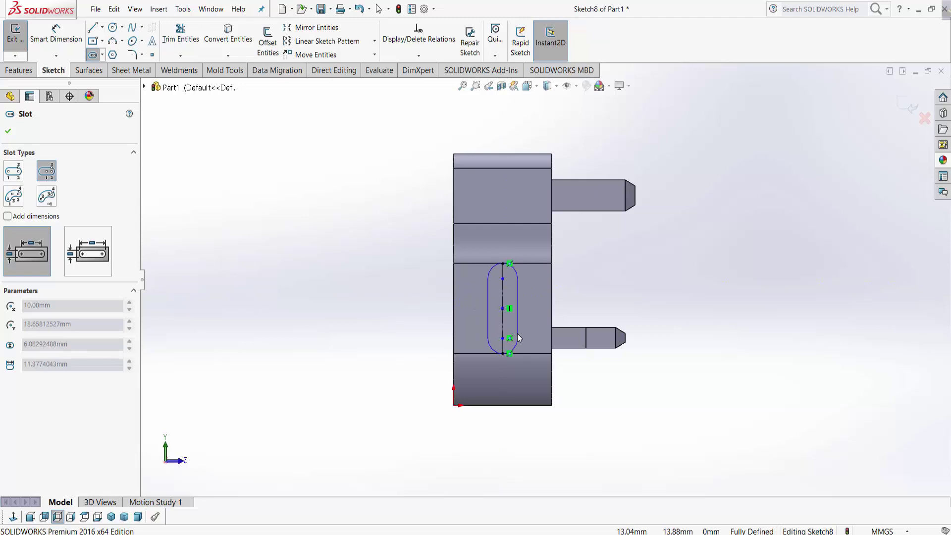
Place the straight slot and dimension it 13 mm long and 6 mm wide
click(490, 292)
scroll(490, 288, down, 2)
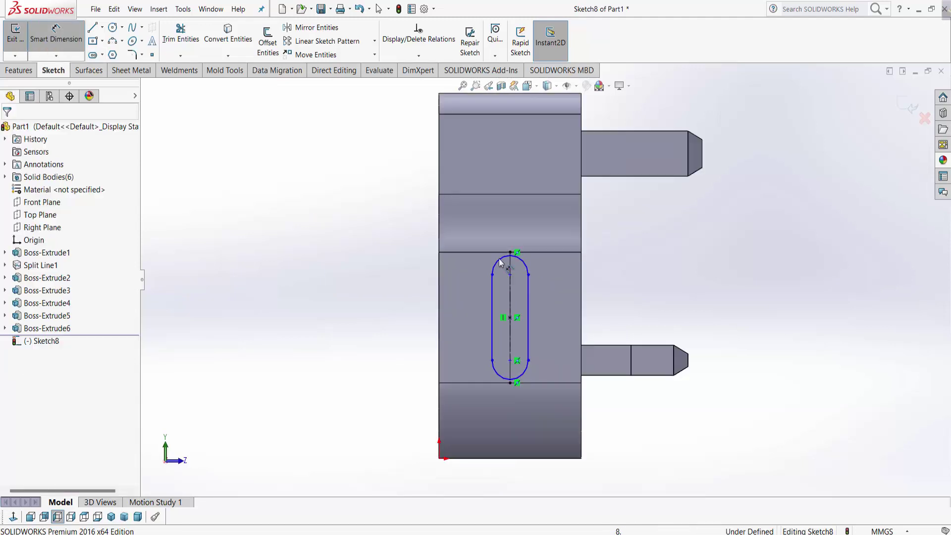
click(512, 258)
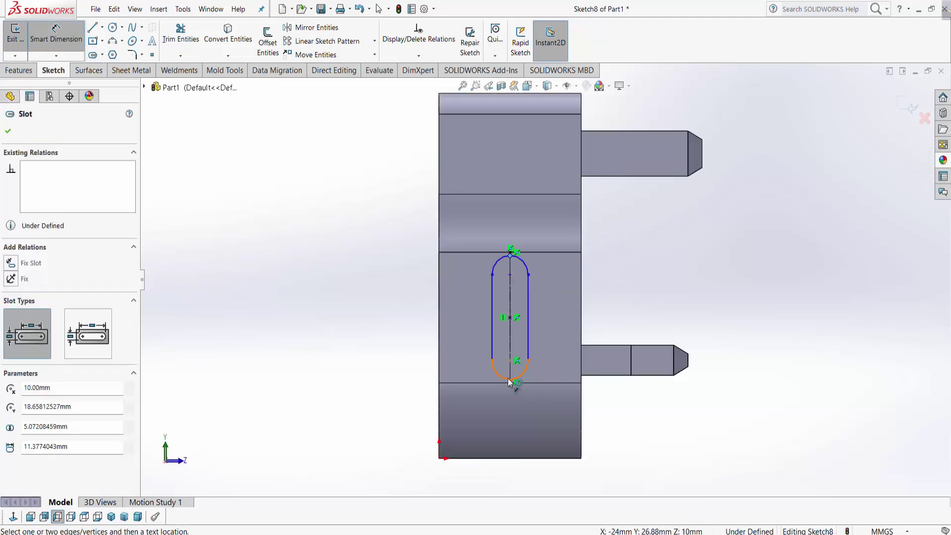
click(512, 383)
click(560, 332)
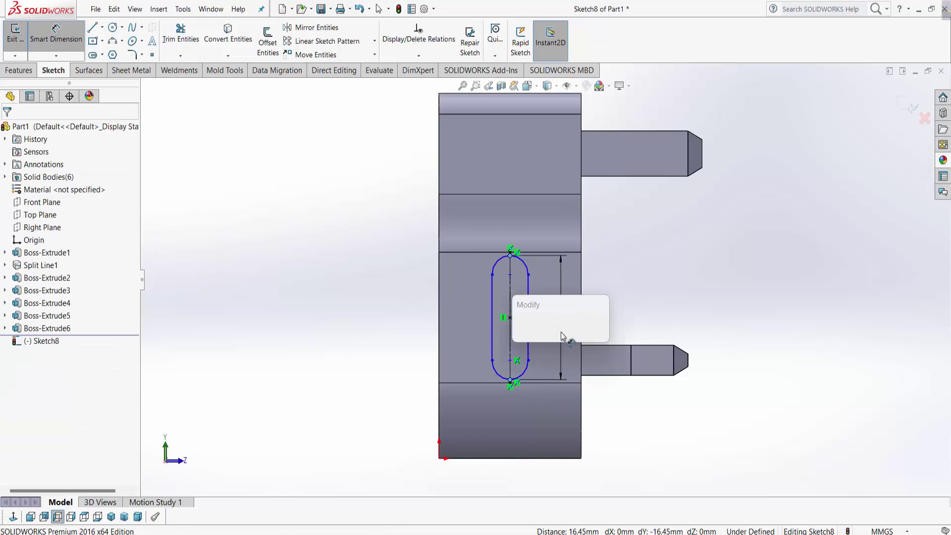
text(13)
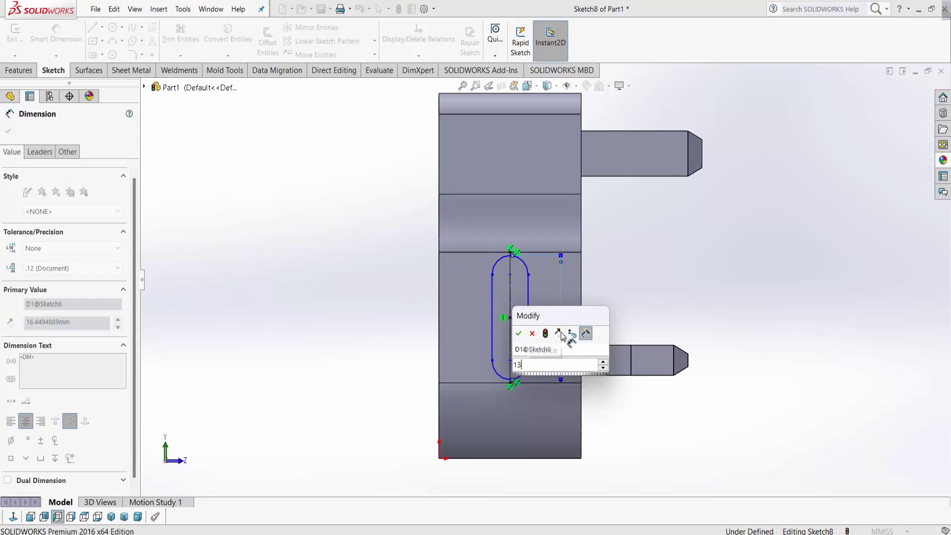
key(Return)
scroll(510, 320, down, 3)
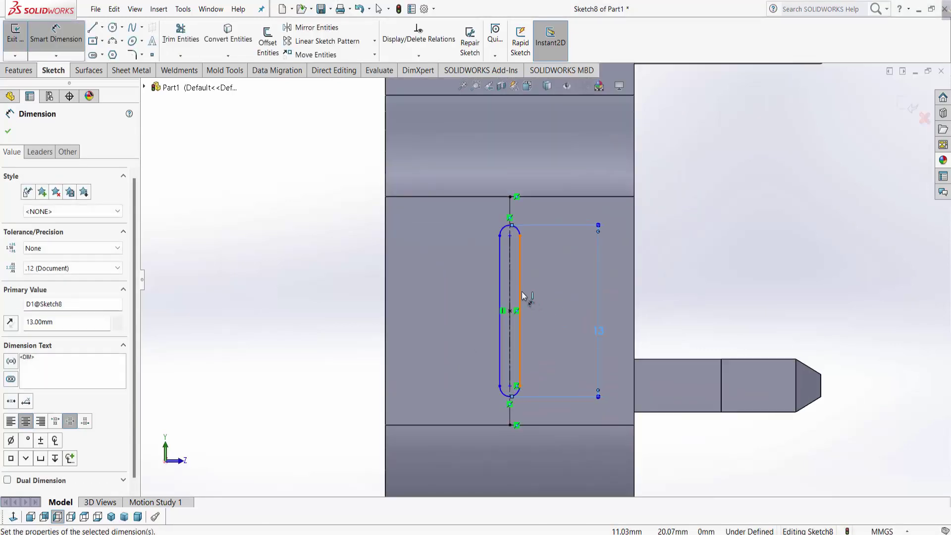
click(521, 295)
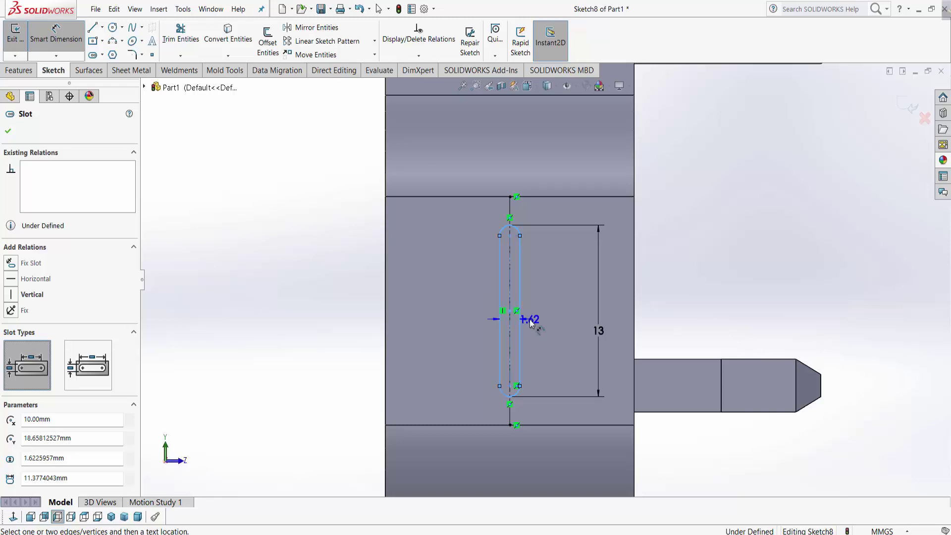
click(554, 343)
text(6)
key(Return)
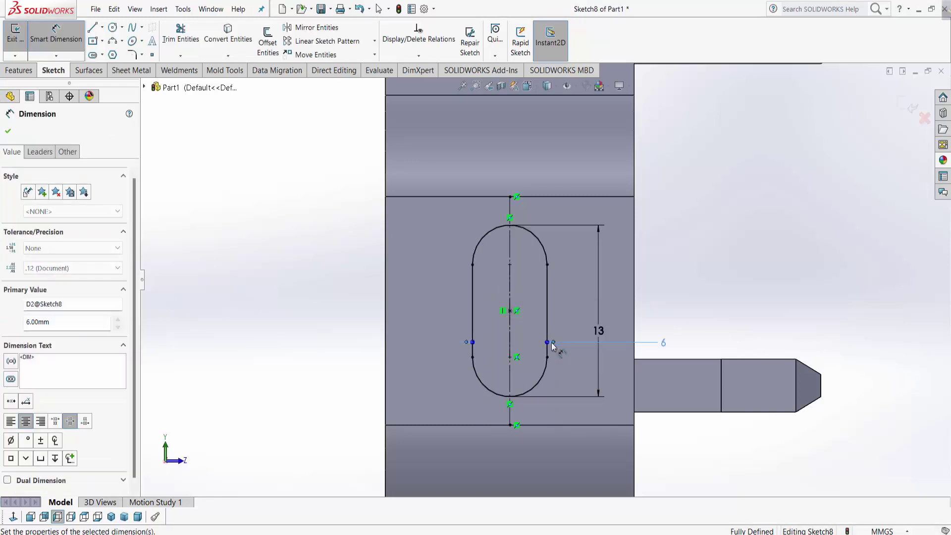
Change the slot dimensions to 8 mm wide and 15 mm long
scroll(551, 343, up, 2)
scroll(611, 346, up, 2)
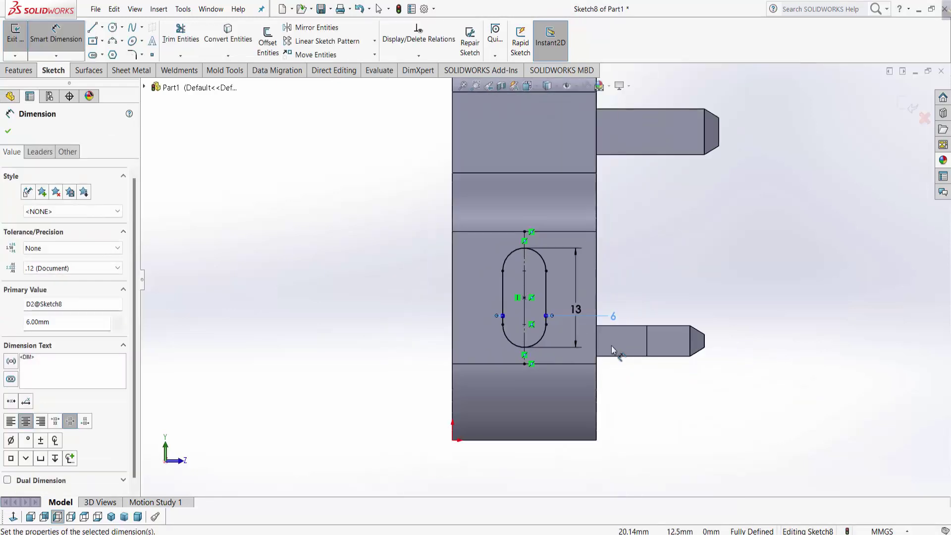
click(613, 315)
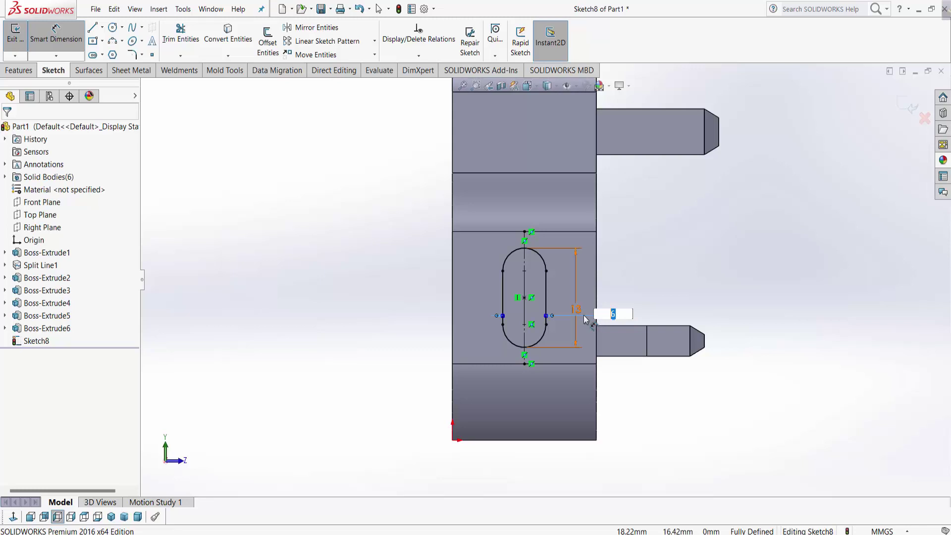
text(8)
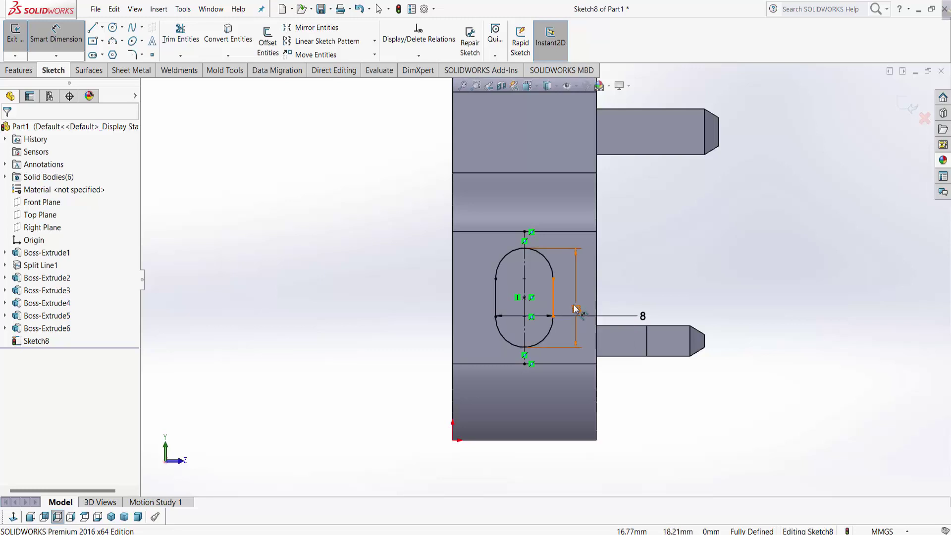
click(576, 310)
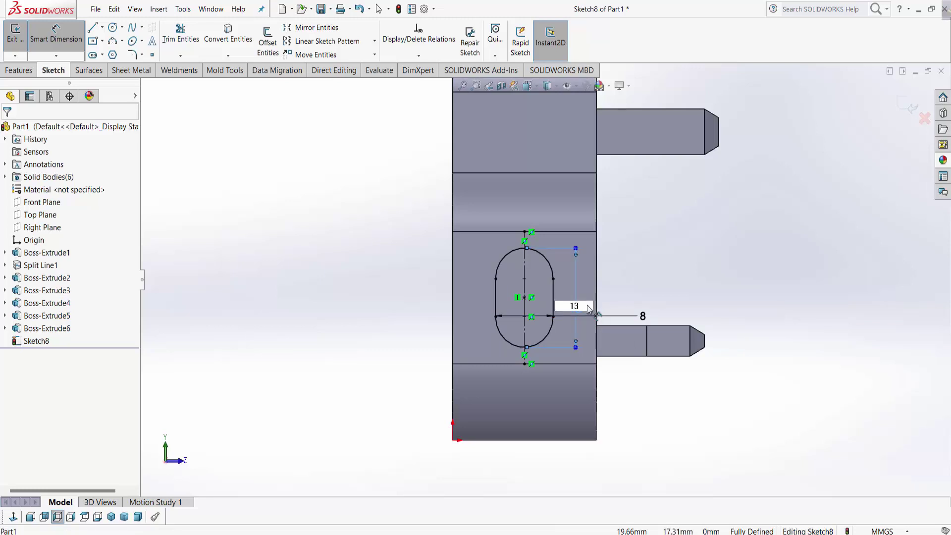
double_click(575, 306)
text(15)
key(Return)
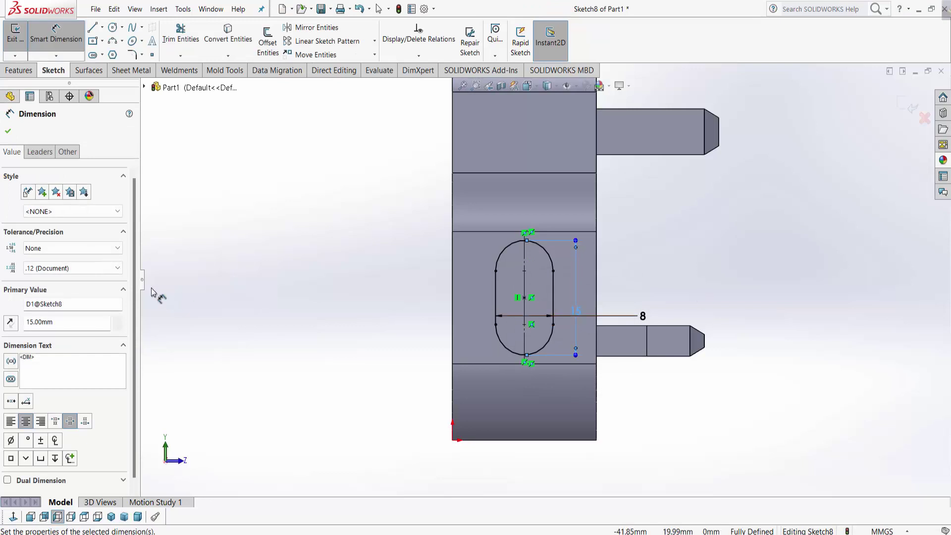
click(8, 131)
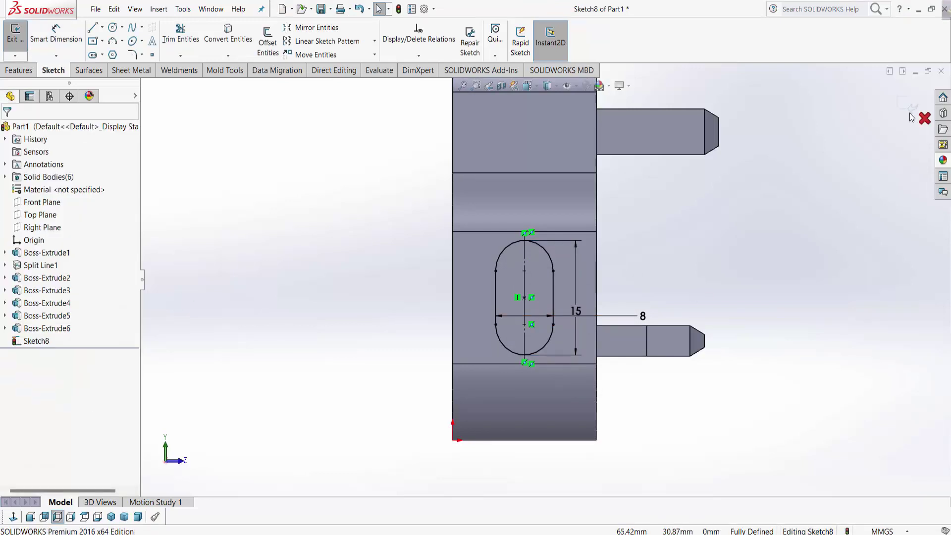
Exit Sketch8 and orbit the part to a 3D view
click(911, 107)
middle_drag(691, 498, 678, 364)
click(791, 252)
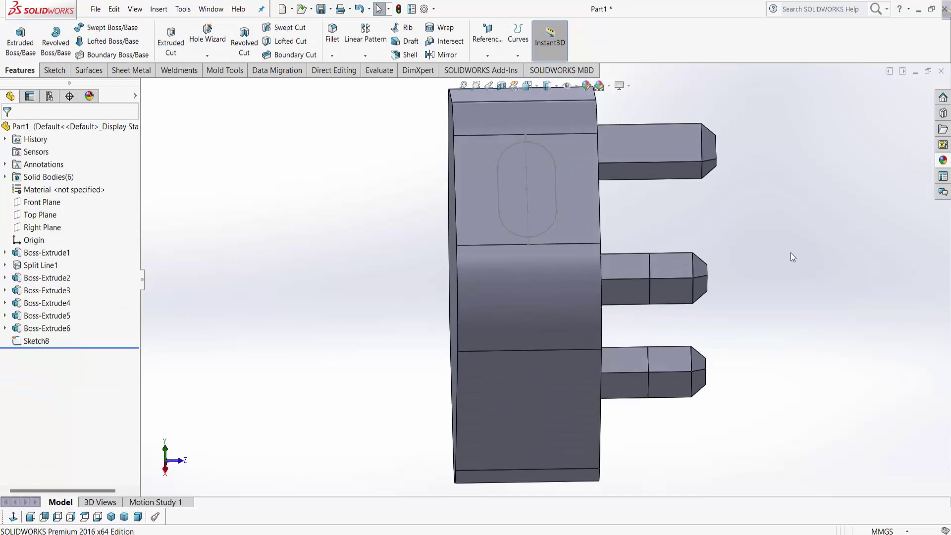
middle_drag(790, 253, 569, 172)
Create reference plane Plane1 through a Sketch8 slot point and a model face
click(485, 54)
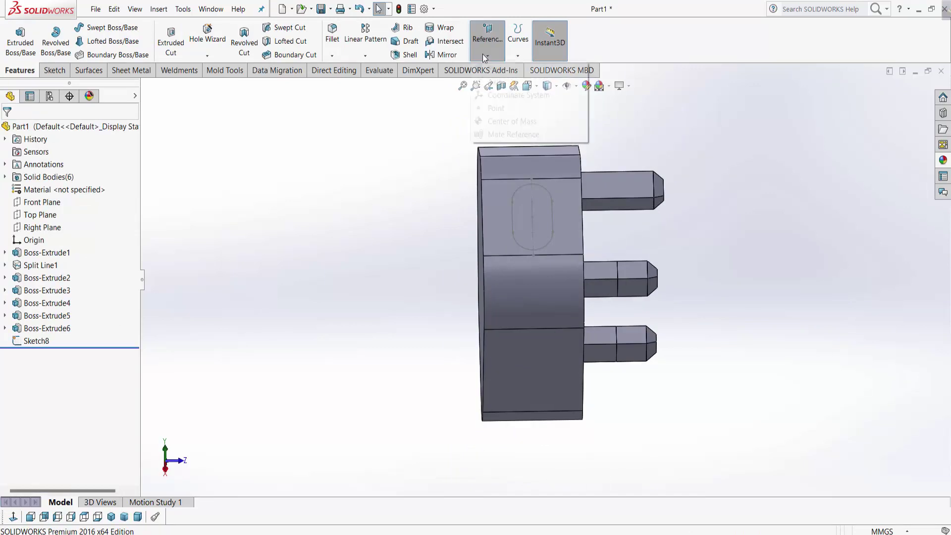
click(498, 68)
scroll(530, 227, down, 2)
click(510, 241)
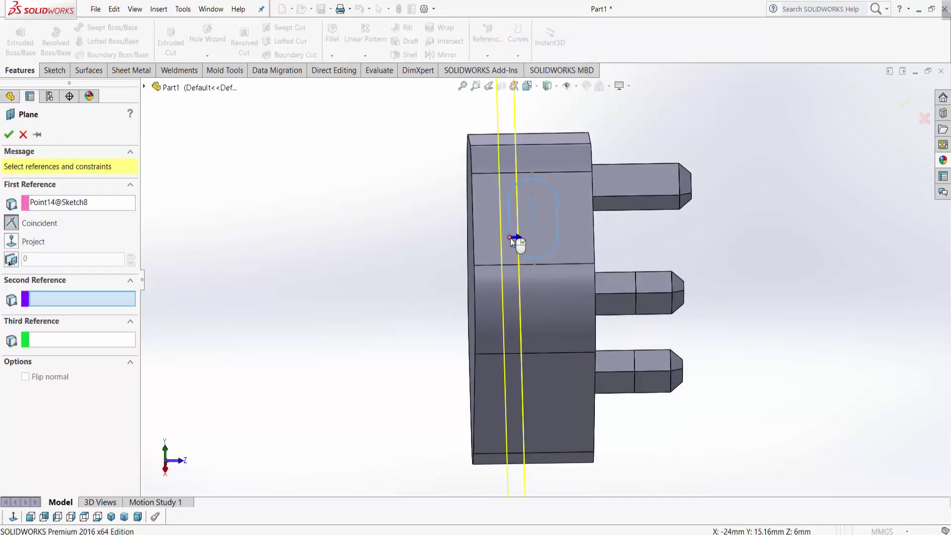
scroll(625, 412, up, 3)
mouse_move(625, 412)
middle_down()
mouse_move(598, 341)
mouse_move(525, 325)
middle_up()
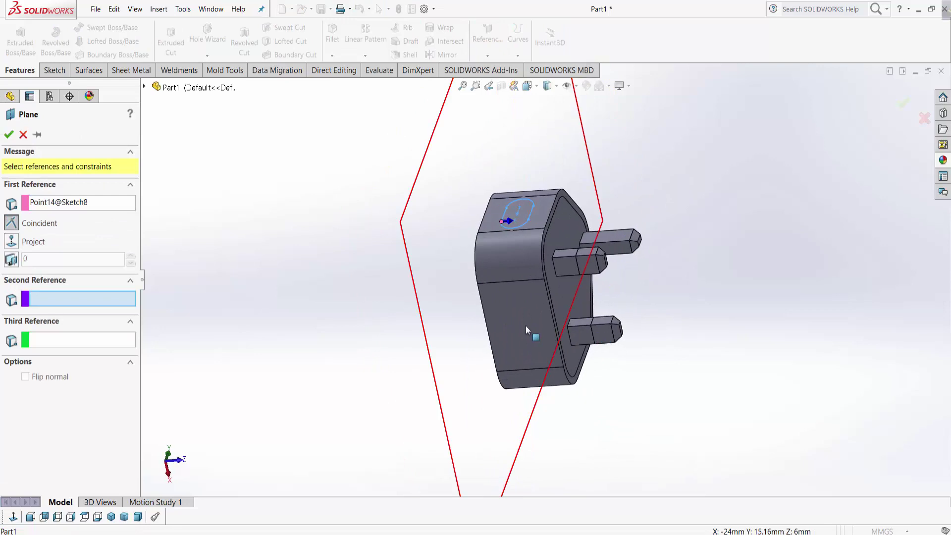
click(525, 326)
key(Return)
middle_drag(395, 307, 711, 401)
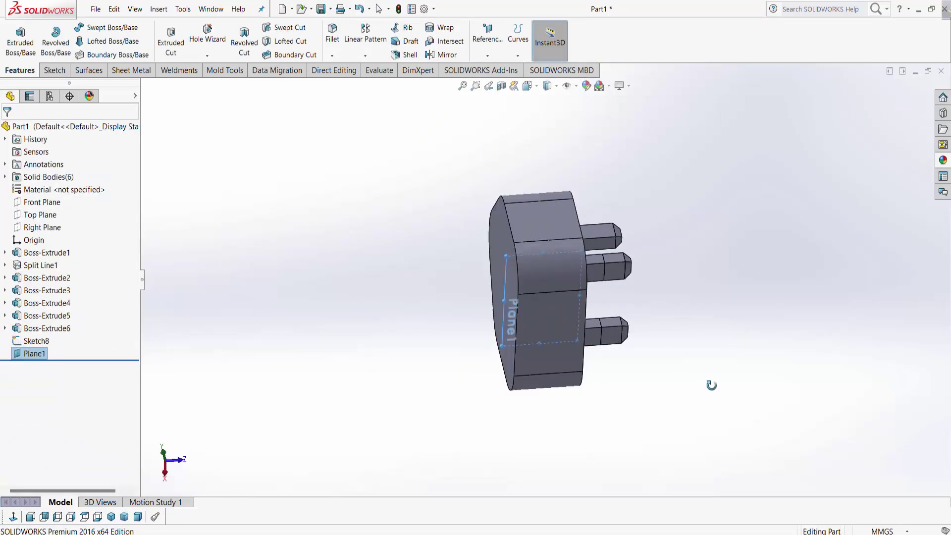
right_click(28, 355)
Start a sketch on Plane1 and draw a three-point arc along the edge
click(30, 296)
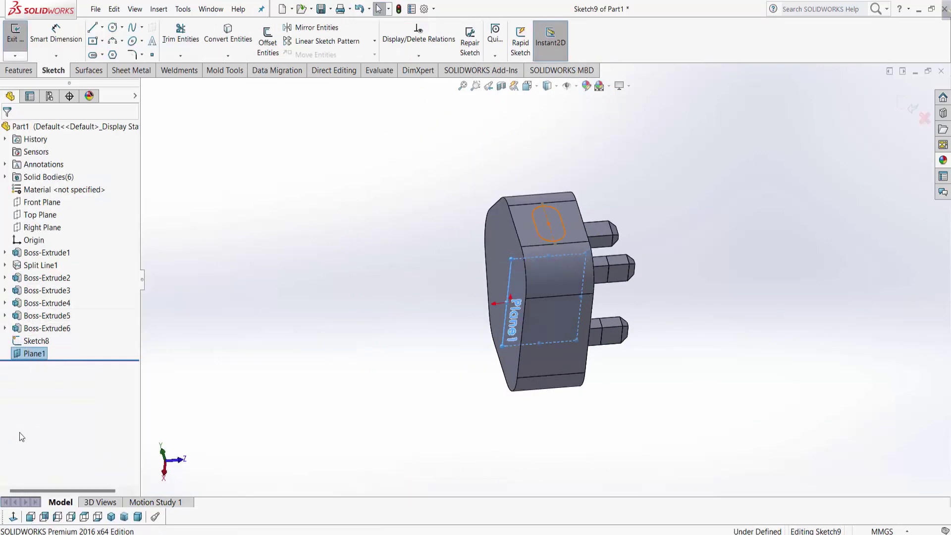
click(13, 516)
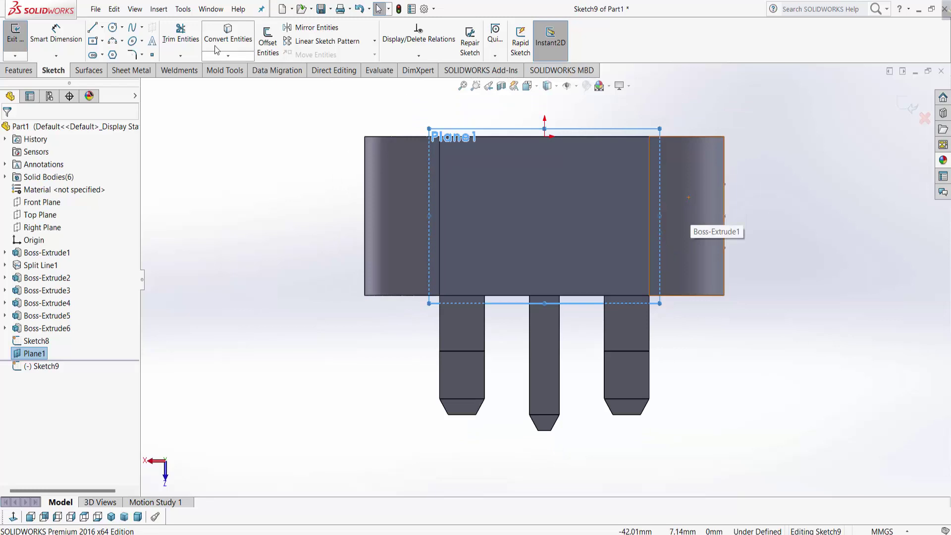
click(117, 43)
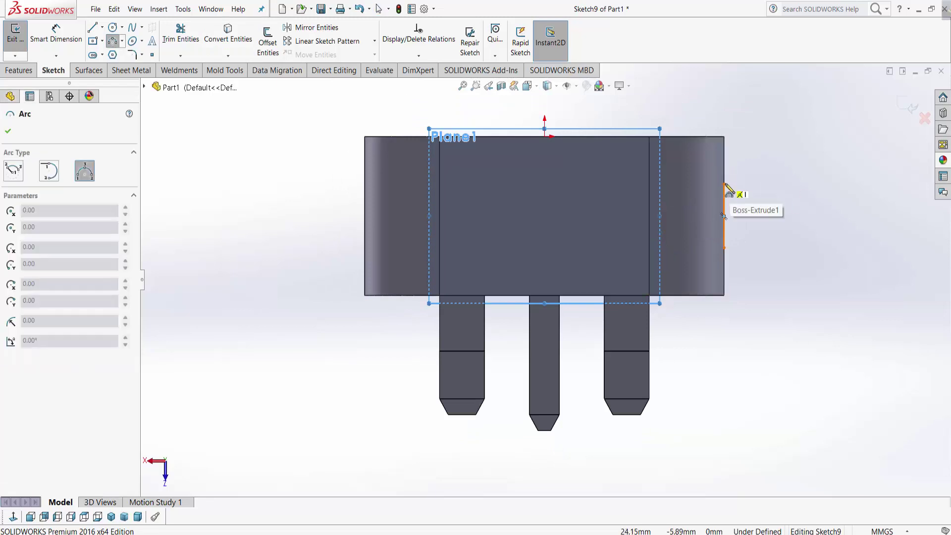
click(724, 184)
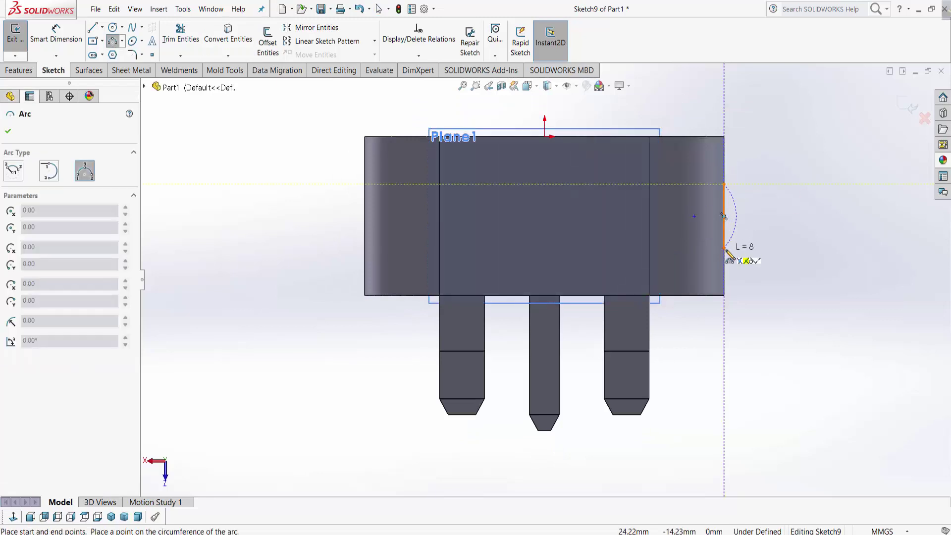
click(724, 247)
click(712, 216)
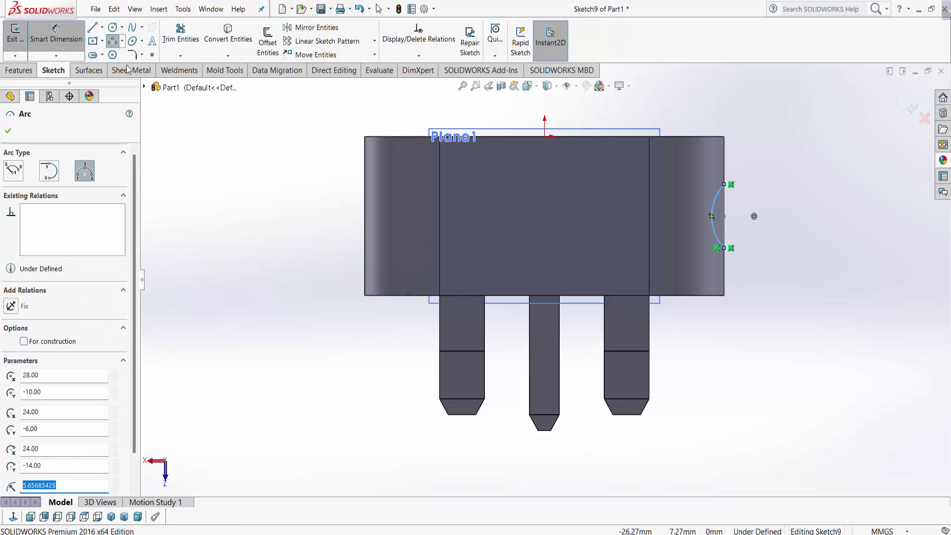
key(Escape)
Draw a short horizontal line meeting the arc
click(103, 31)
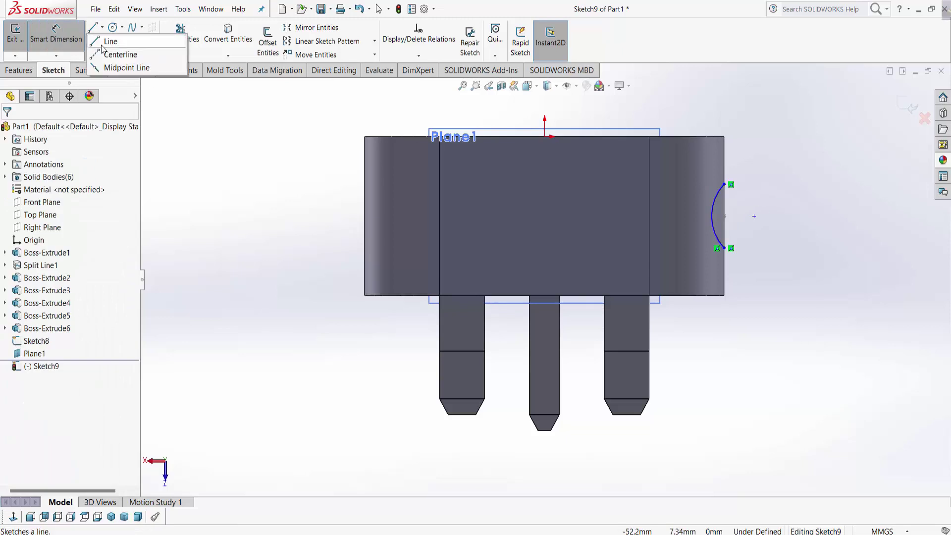
click(723, 216)
right_click(712, 217)
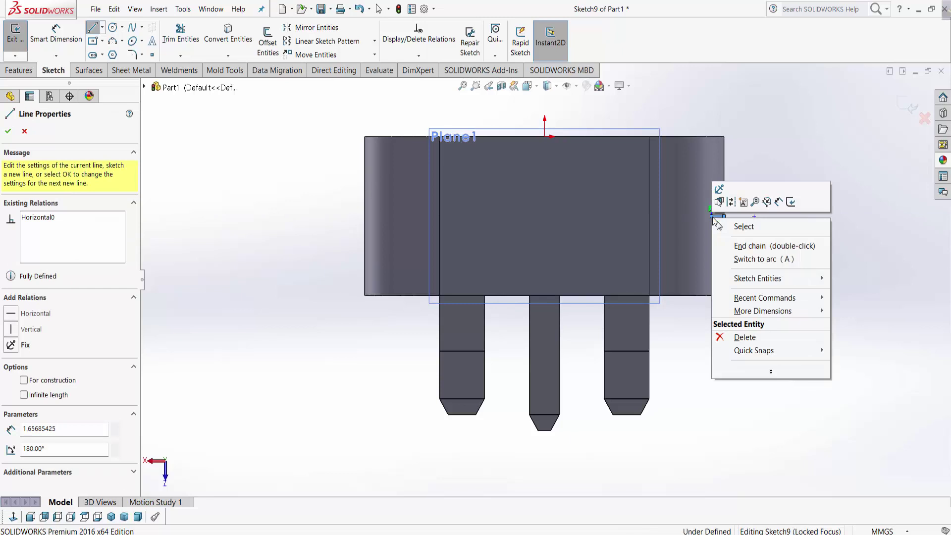
click(744, 226)
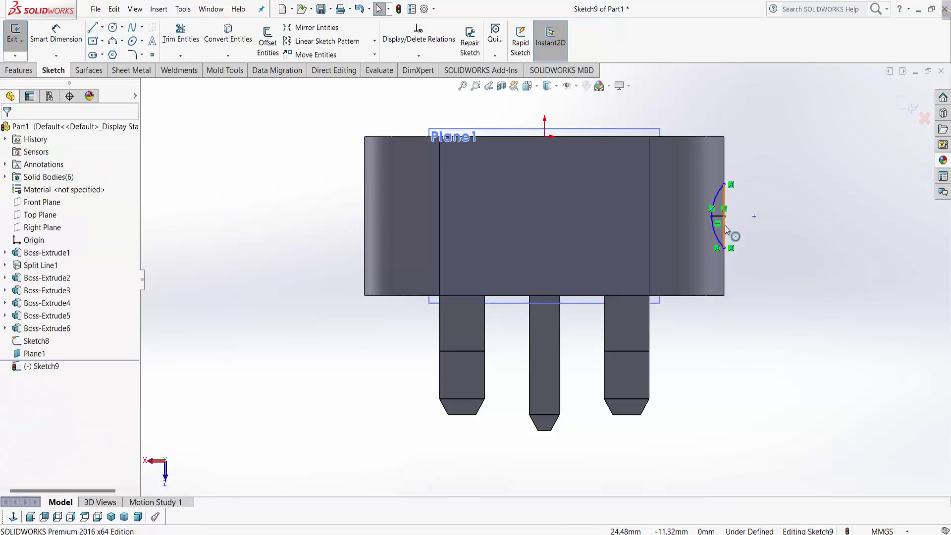
scroll(726, 230, down, 3)
click(686, 219)
right_click(686, 218)
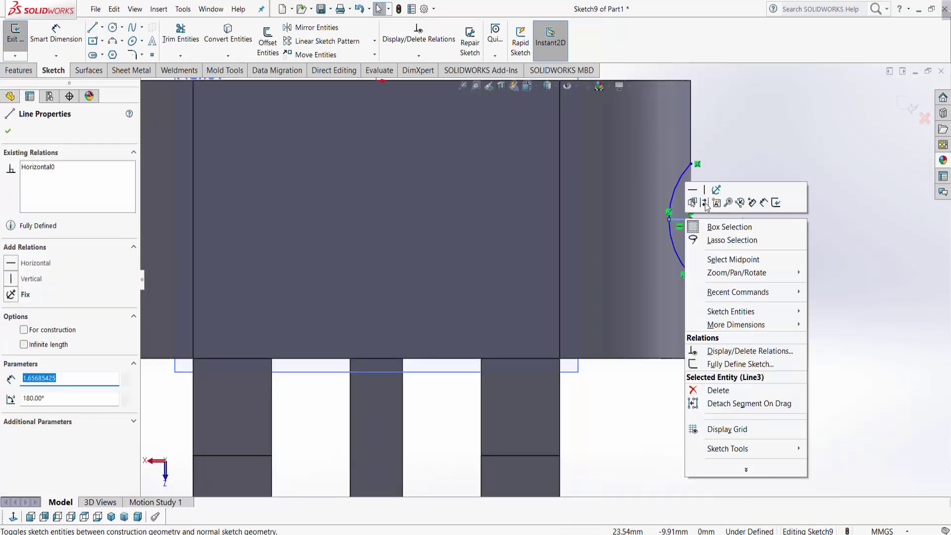
key(Escape)
Dimension the arc-and-line profile to 0.50 mm
scroll(545, 277, up, 2)
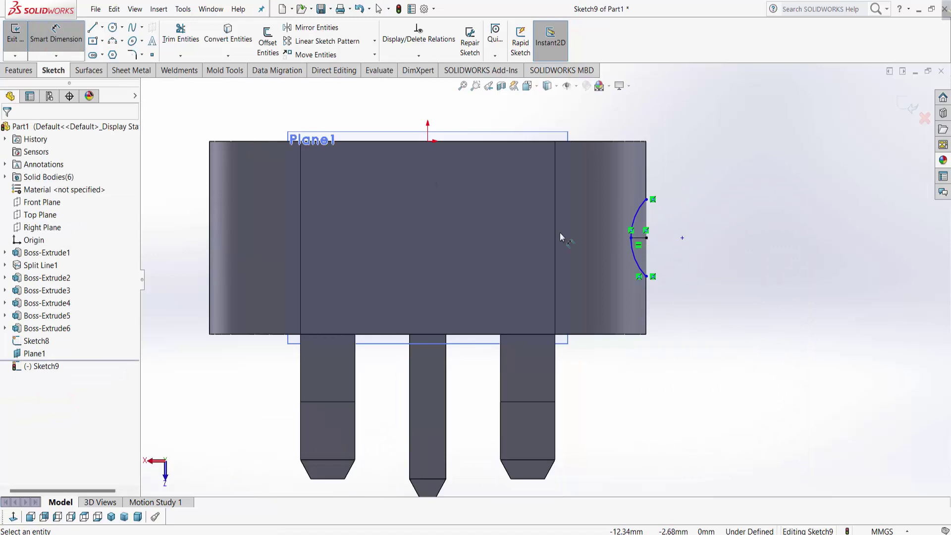
scroll(587, 228, down, 2)
click(660, 250)
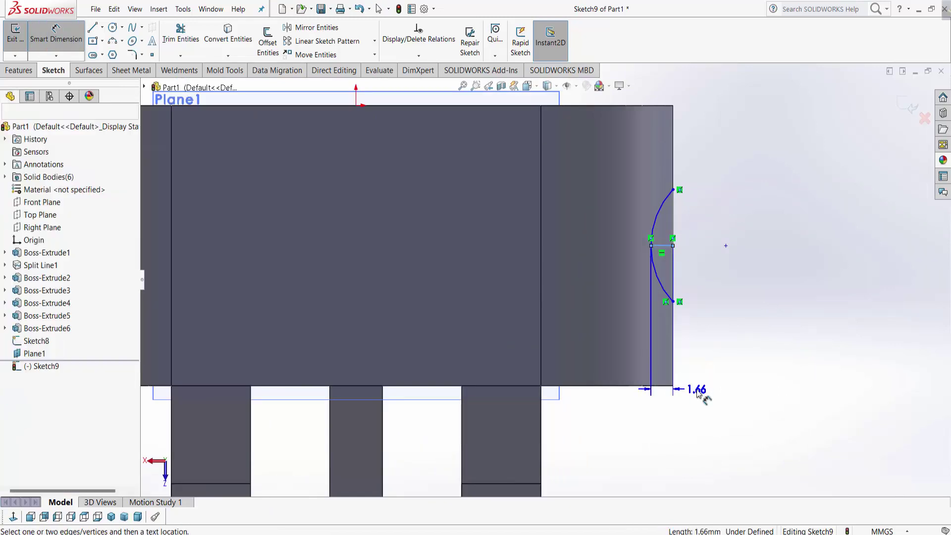
click(700, 393)
text(0.5)
key(Return)
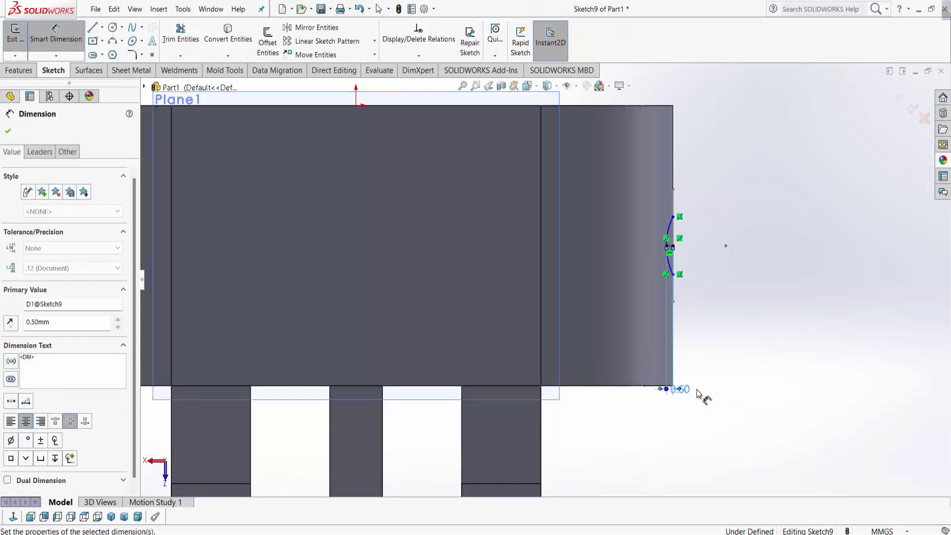
key(Escape)
Make the arc's end coincident with the Sketch8 slot point, fully defining Sketch9
mouse_move(726, 384)
middle_down()
mouse_move(754, 272)
mouse_move(760, 286)
middle_up()
right_click(435, 157)
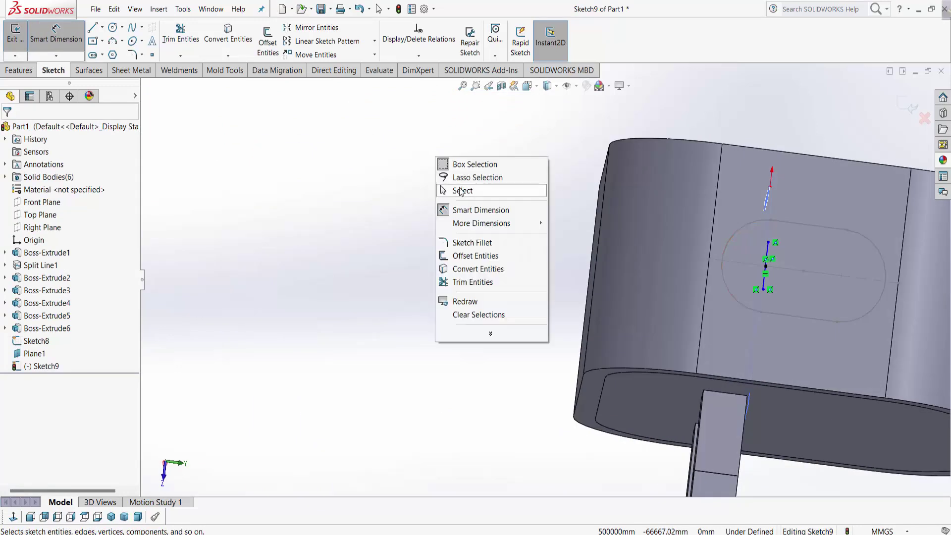
click(456, 187)
scroll(751, 254, down, 3)
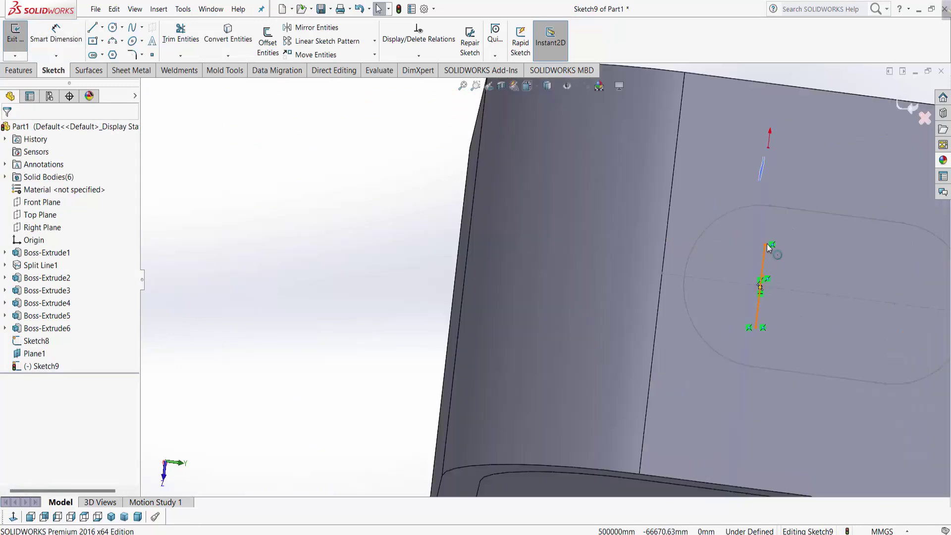
click(766, 243)
ctrl+click(769, 206)
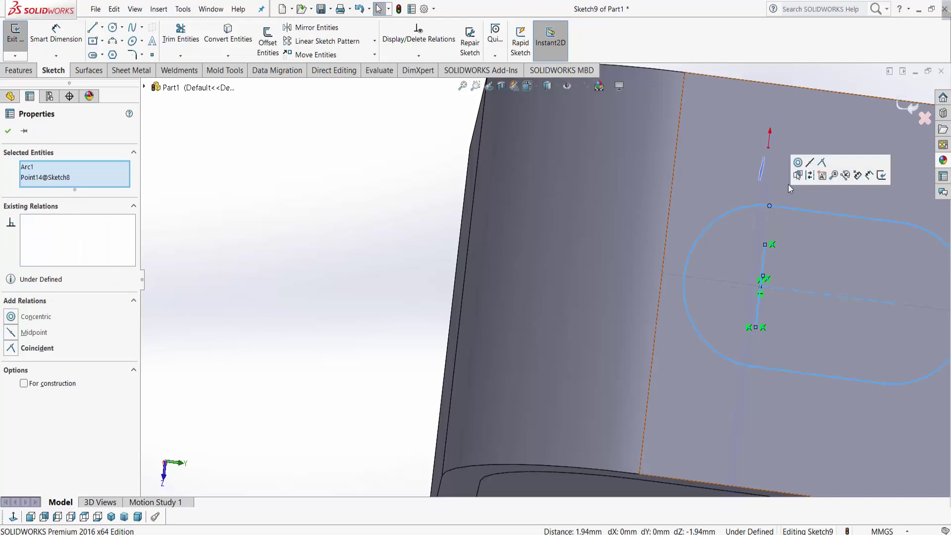
click(821, 163)
scroll(501, 278, up, 3)
key(Escape)
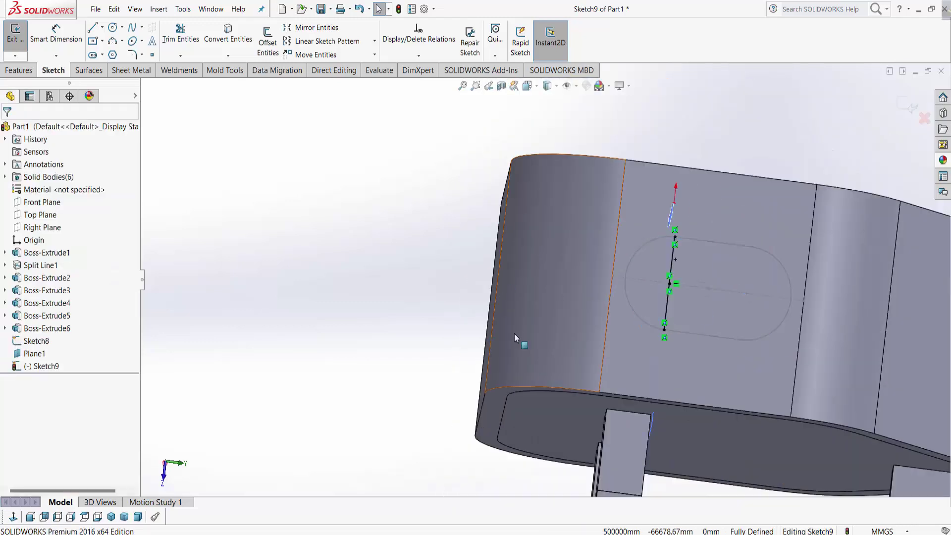
mouse_move(514, 334)
middle_down()
mouse_move(574, 316)
mouse_move(583, 195)
middle_up()
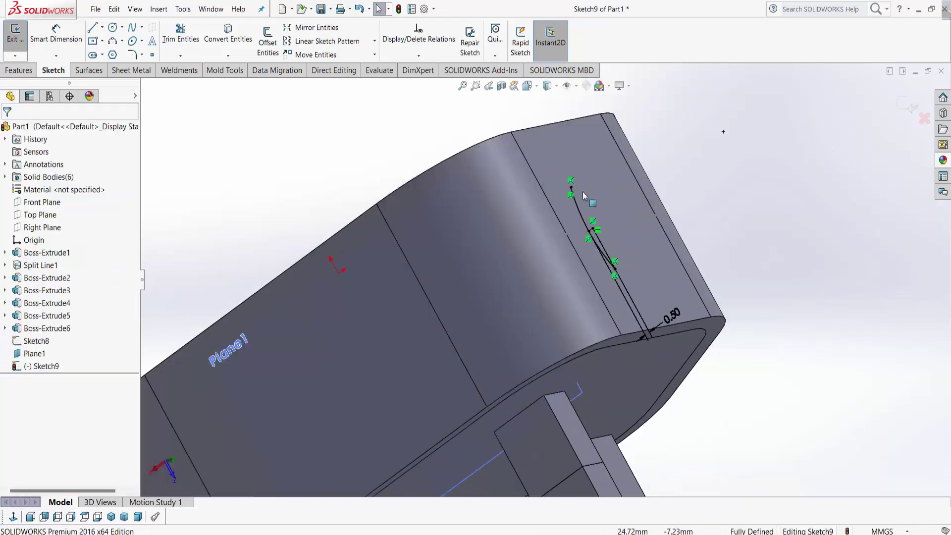
Close Sketch9 and project it onto Sketch8 as a sketch-on-sketch curve, producing Curve1
click(905, 109)
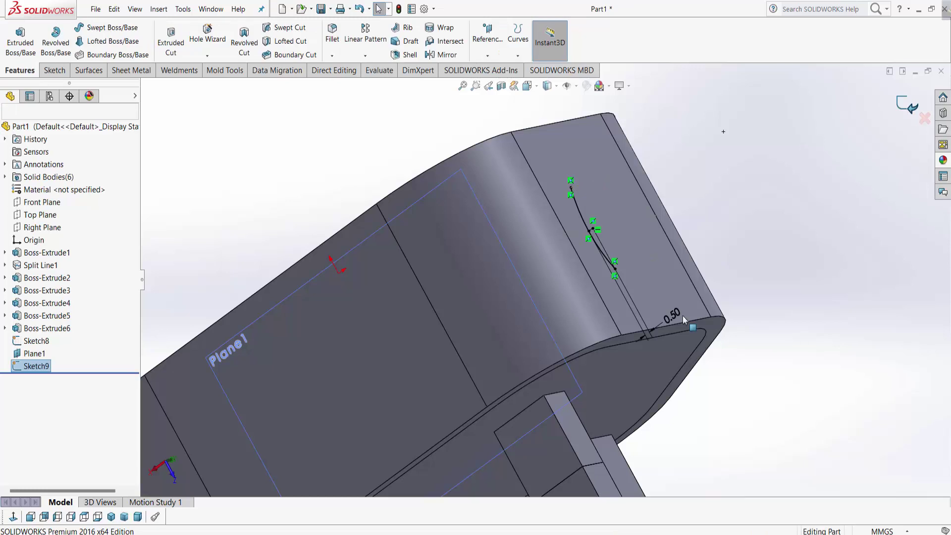
scroll(683, 316, up, 3)
mouse_move(701, 323)
middle_down()
mouse_move(613, 361)
mouse_move(587, 295)
mouse_move(598, 310)
middle_up()
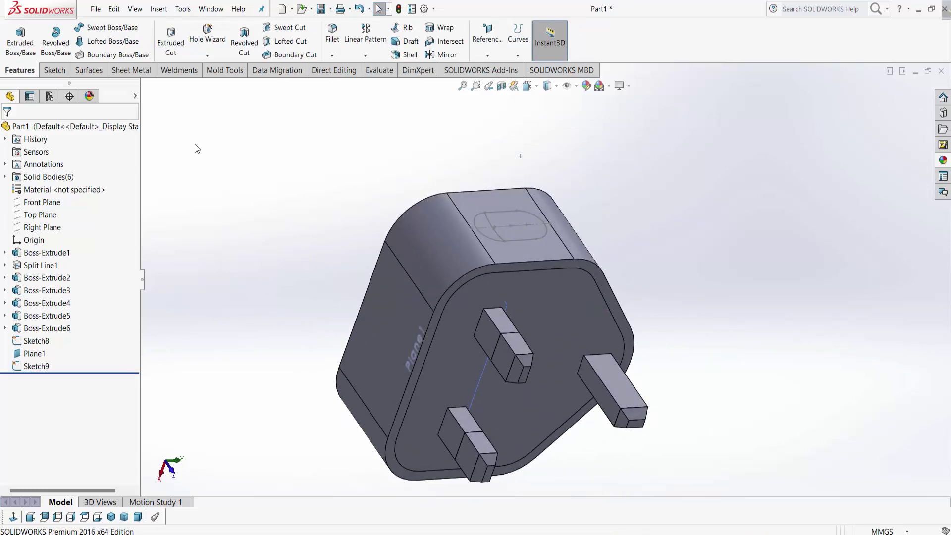
click(517, 55)
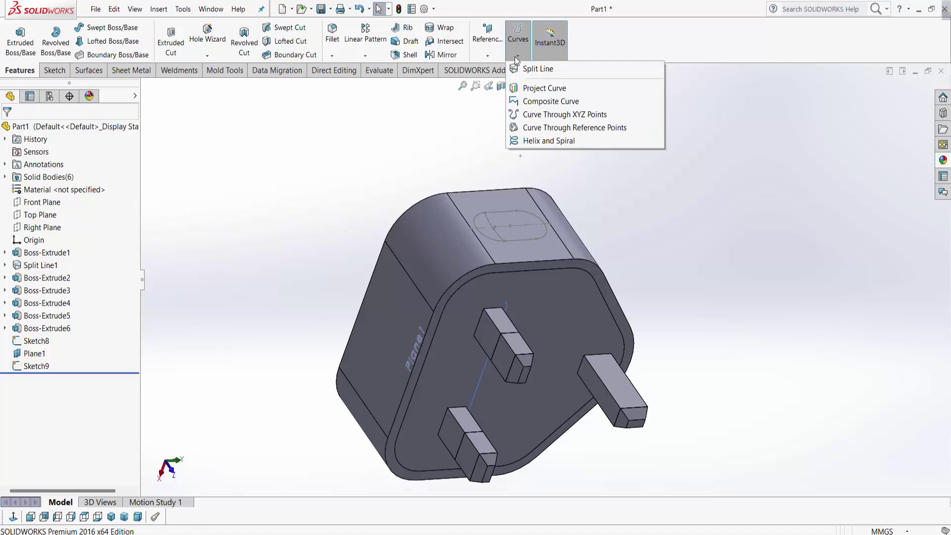
click(536, 89)
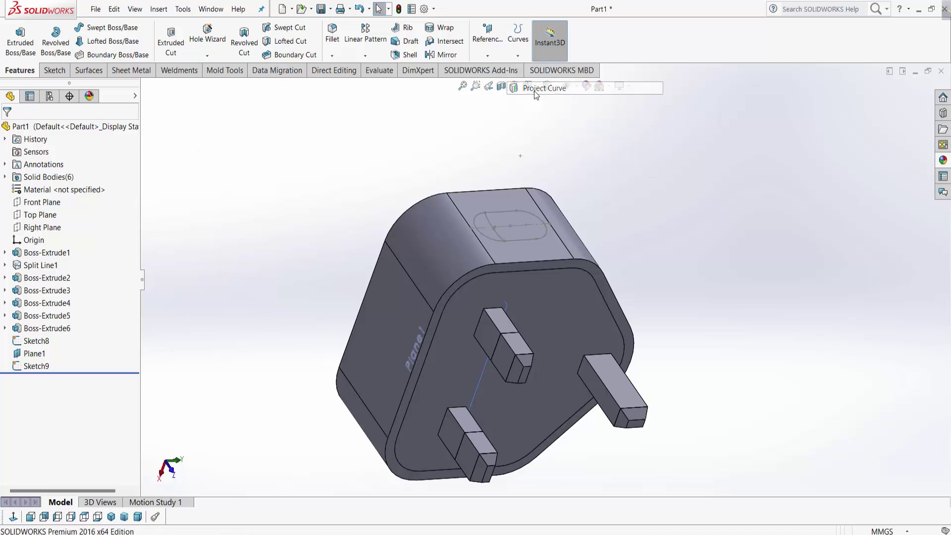
click(499, 236)
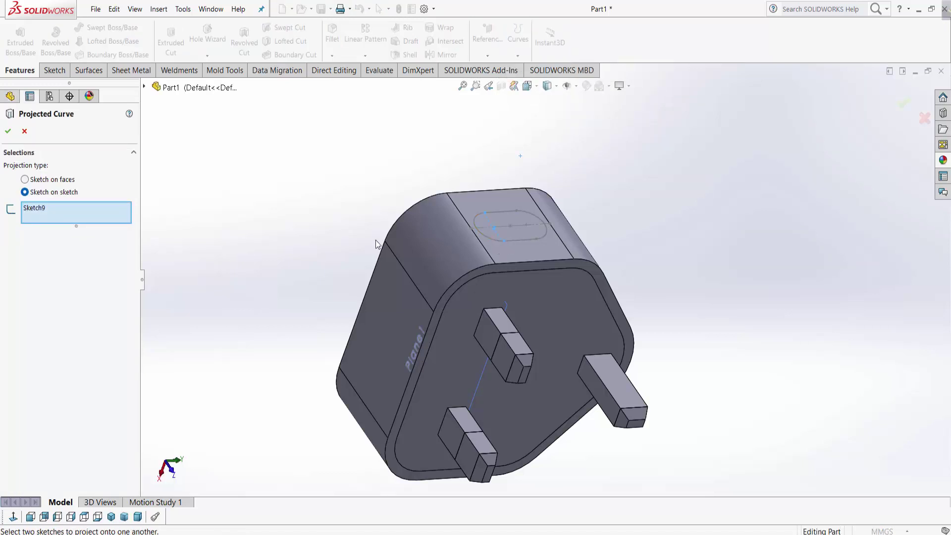
click(38, 212)
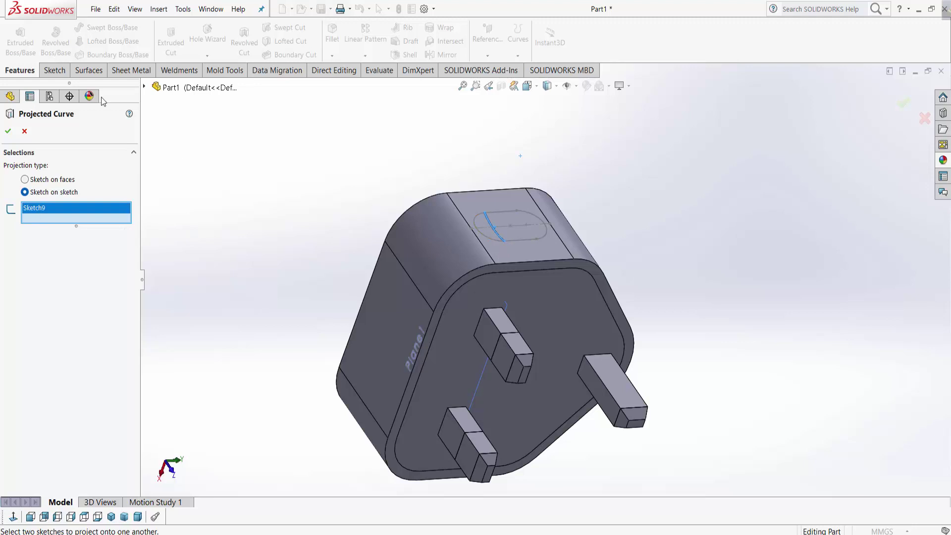
click(144, 87)
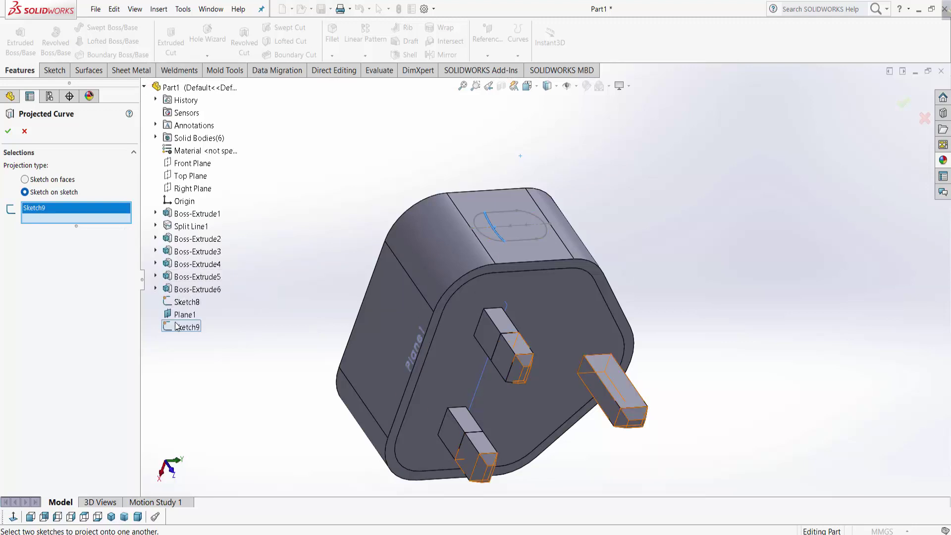
click(179, 303)
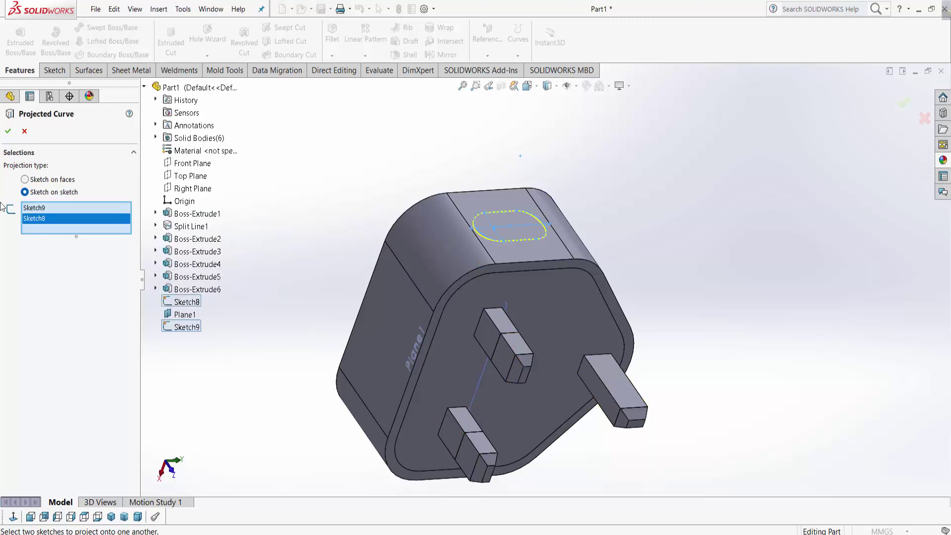
click(8, 133)
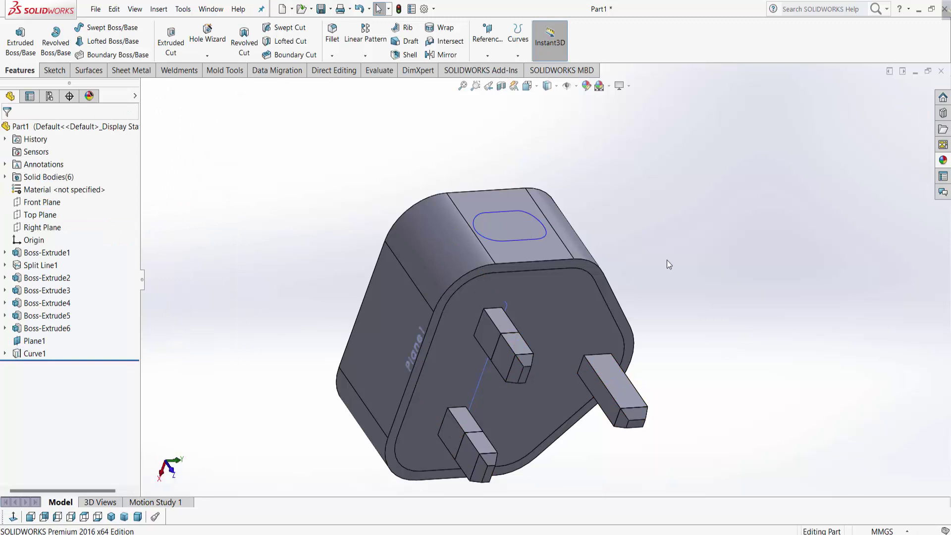
middle_drag(666, 260, 505, 322)
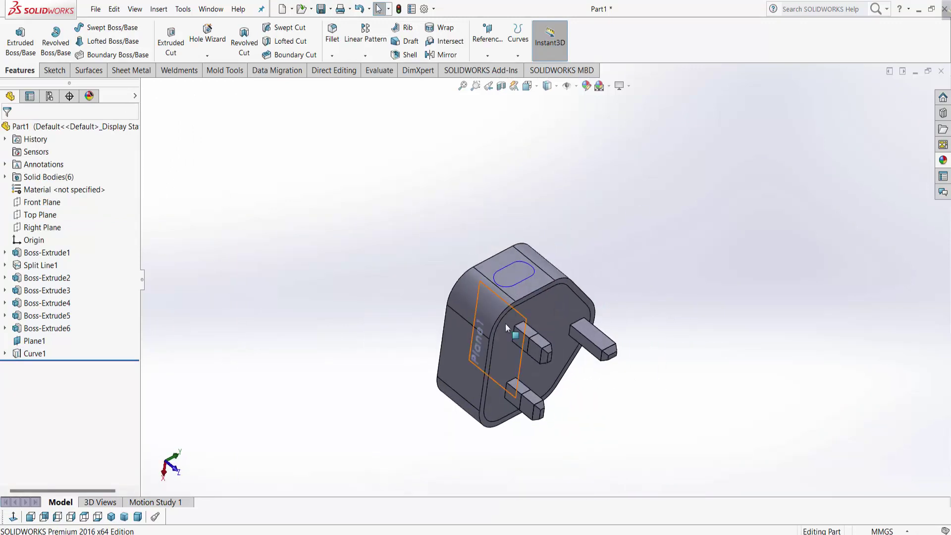
Create a filled surface patch with Curve1 as the patch boundary
click(88, 70)
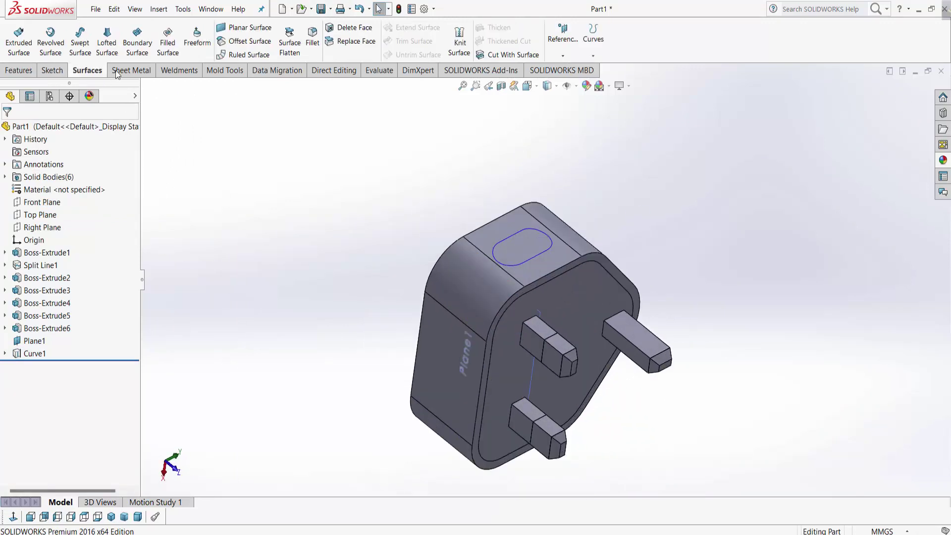
click(168, 42)
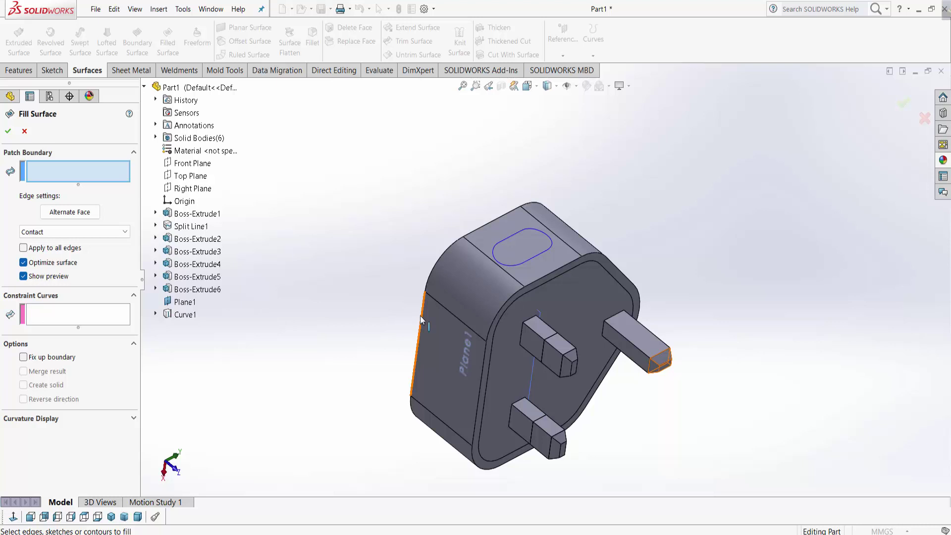
click(185, 315)
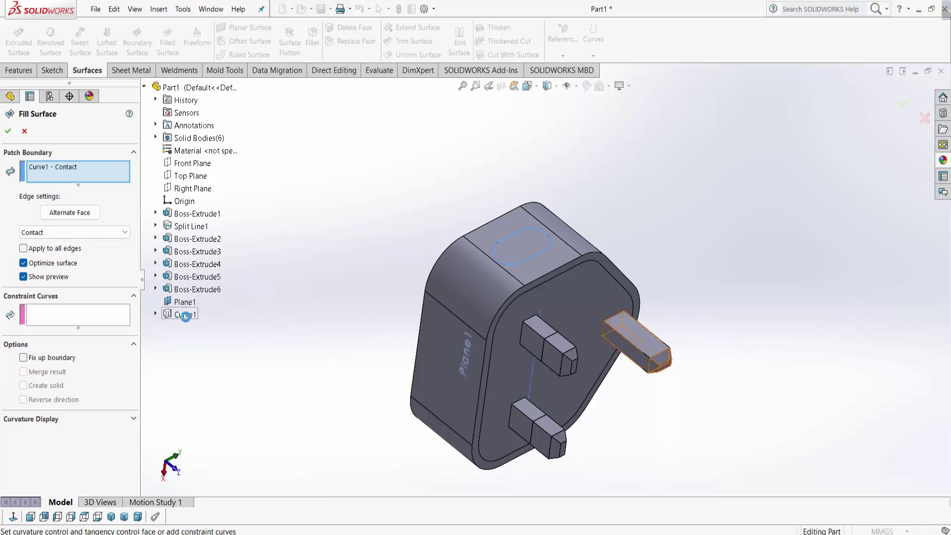
click(6, 133)
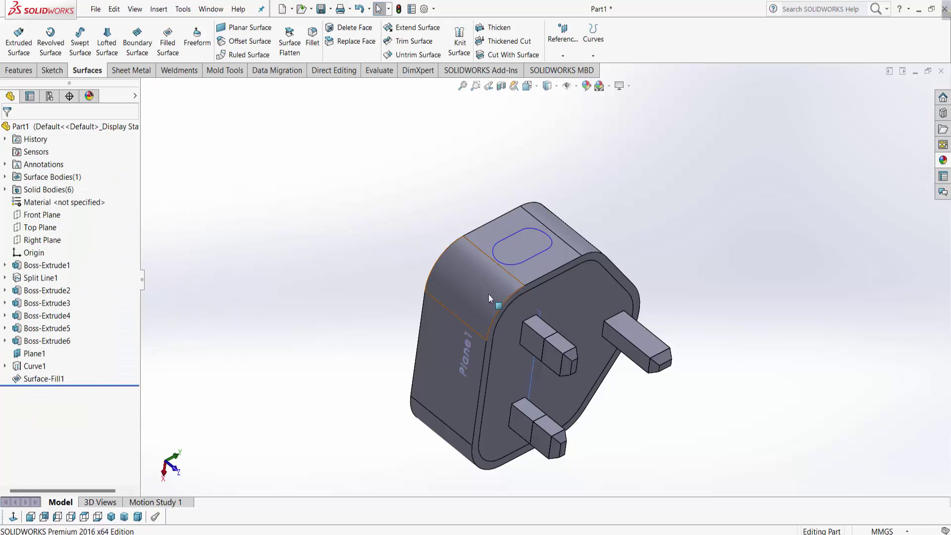
Hide the plug body to inspect the filled patch, then show it again
scroll(506, 245, down, 3)
click(525, 257)
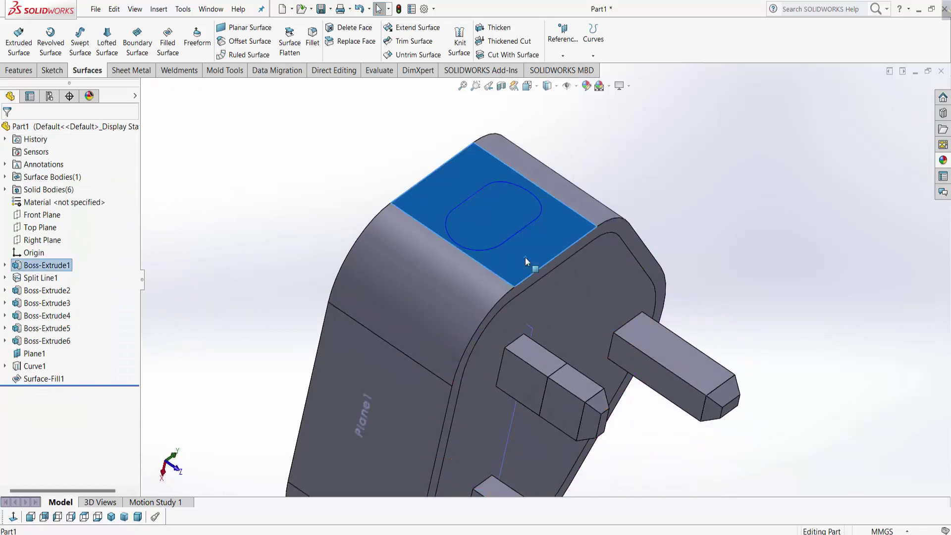
right_click(525, 257)
middle_drag(553, 307, 582, 181)
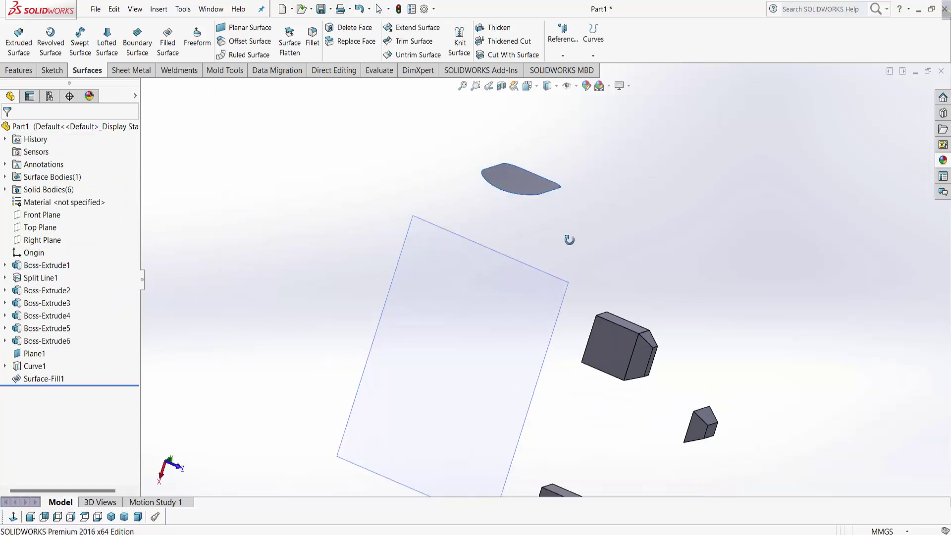
click(65, 278)
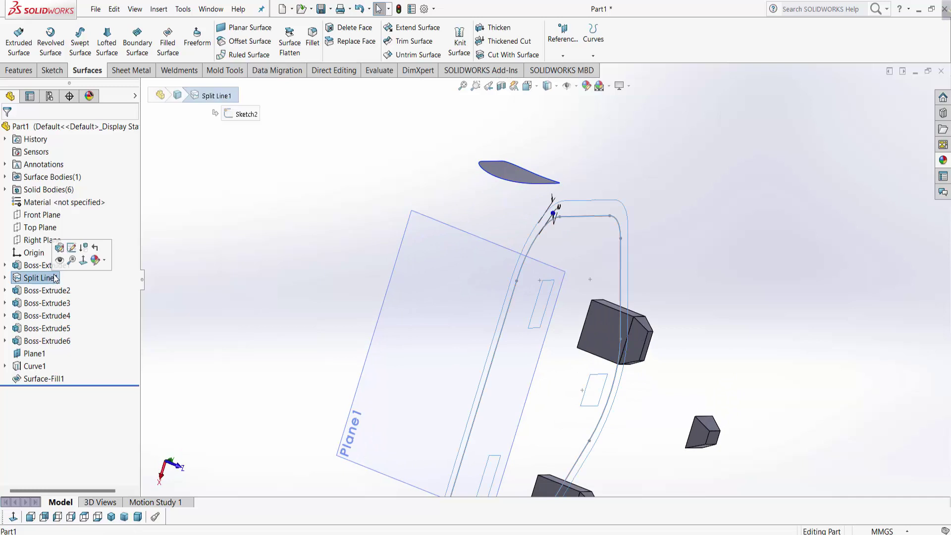
click(74, 247)
middle_drag(703, 226, 684, 282)
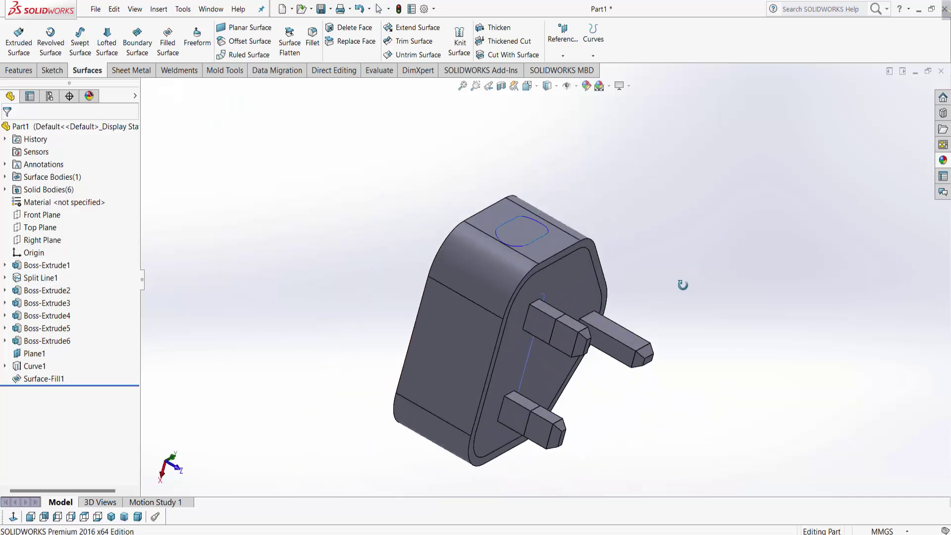
click(19, 70)
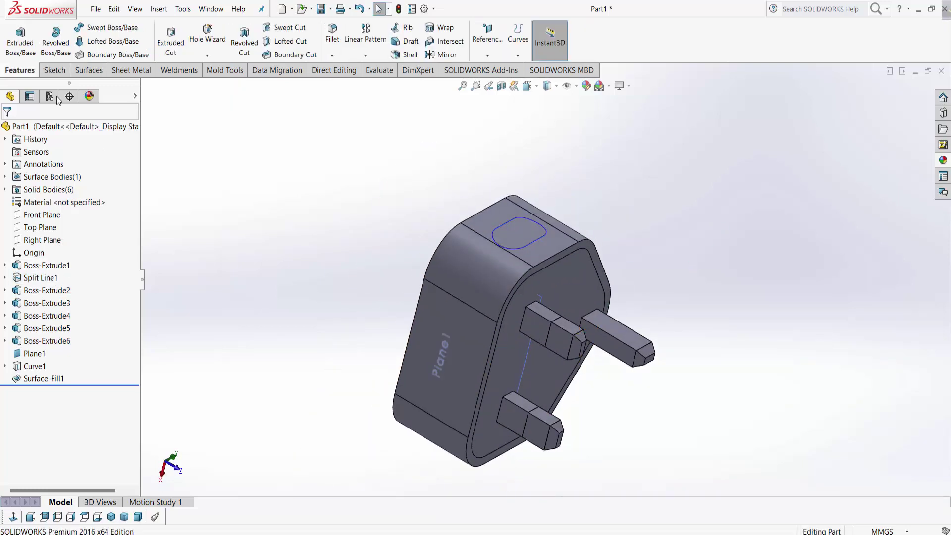
click(5, 366)
click(47, 378)
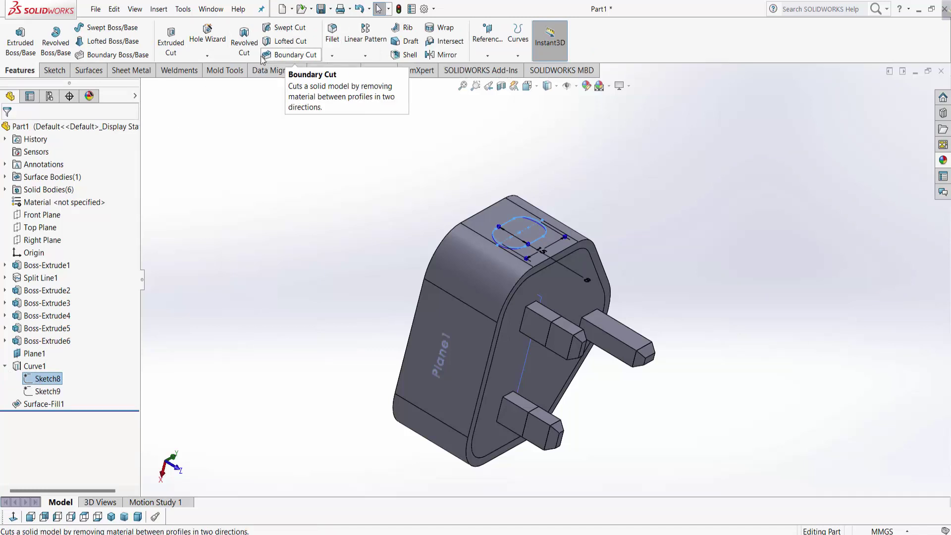
click(171, 42)
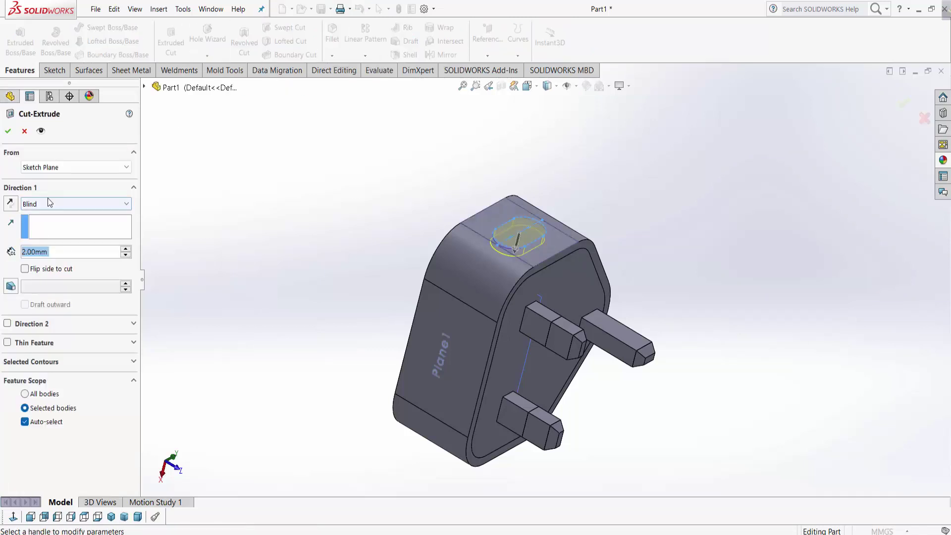
text(.5)
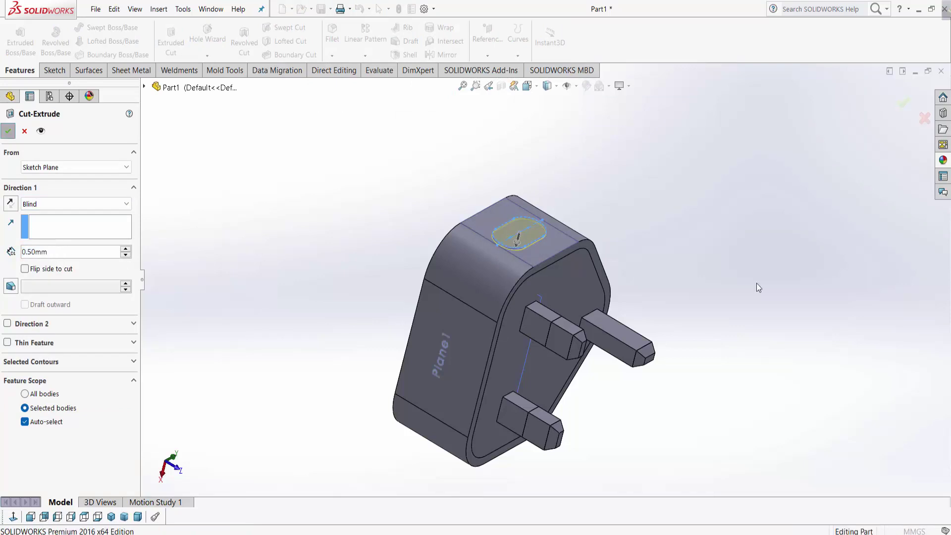
key(Return)
scroll(594, 262, down, 3)
mouse_move(594, 262)
middle_down()
mouse_move(602, 335)
mouse_move(779, 300)
middle_up()
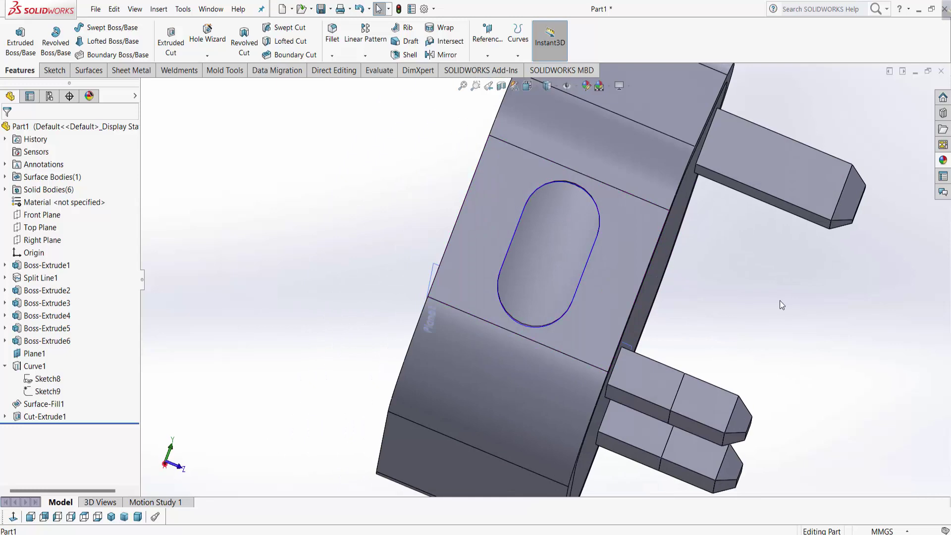
scroll(779, 300, up, 3)
mouse_move(744, 311)
middle_down()
mouse_move(666, 310)
mouse_move(767, 300)
mouse_move(725, 334)
mouse_move(788, 382)
middle_up()
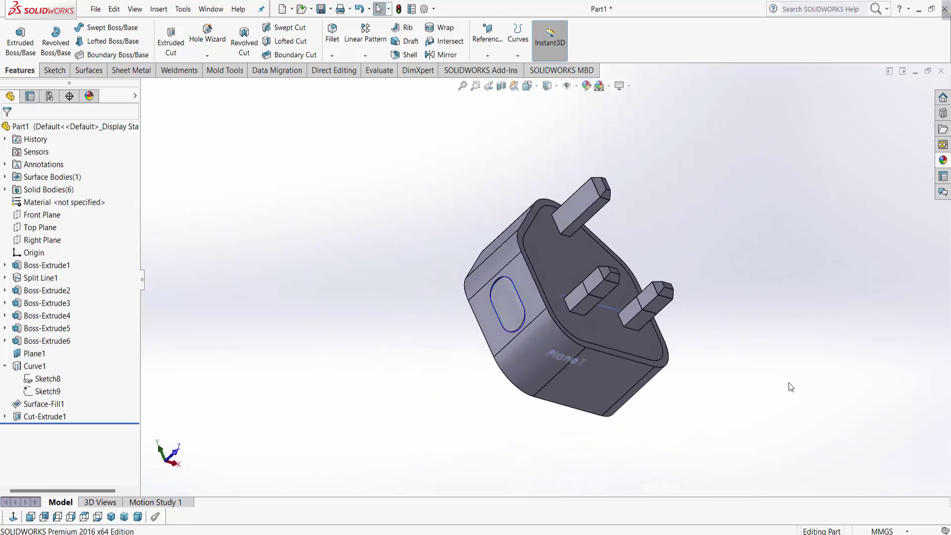
click(41, 366)
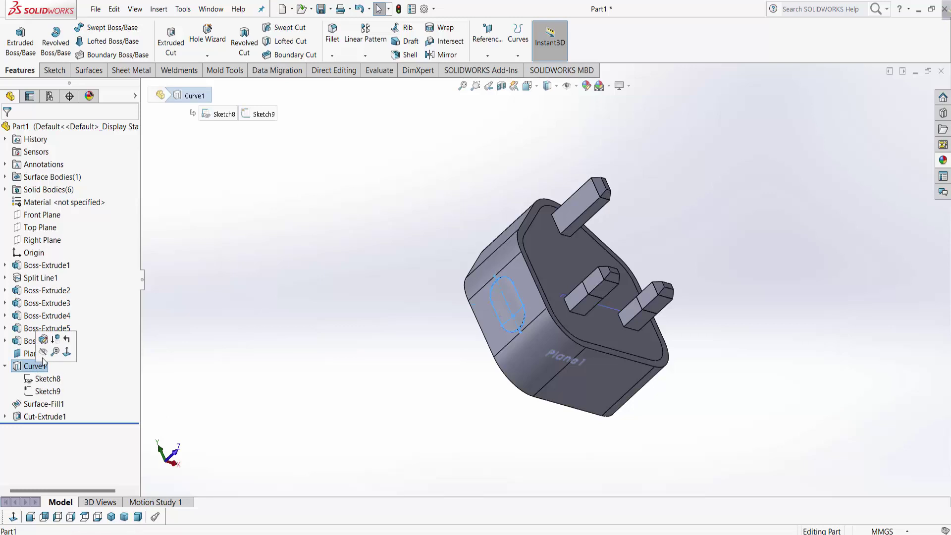
click(394, 349)
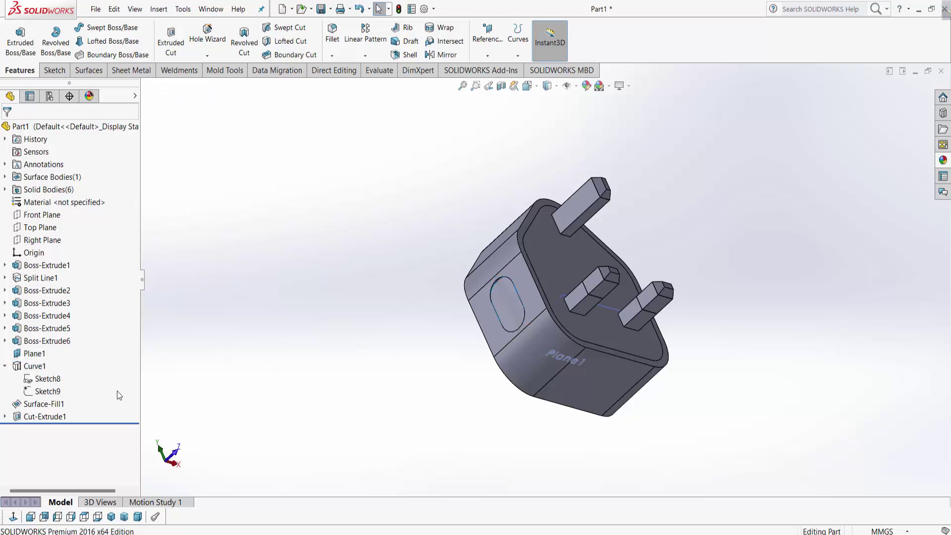
mouse_move(390, 373)
middle_down()
mouse_move(477, 365)
mouse_move(569, 328)
mouse_move(516, 328)
mouse_move(555, 277)
middle_up()
click(27, 353)
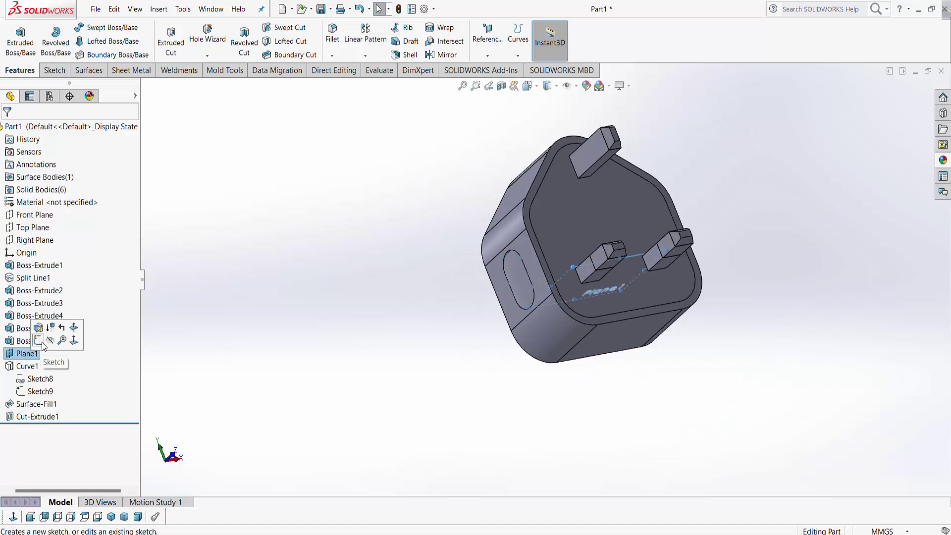
click(488, 360)
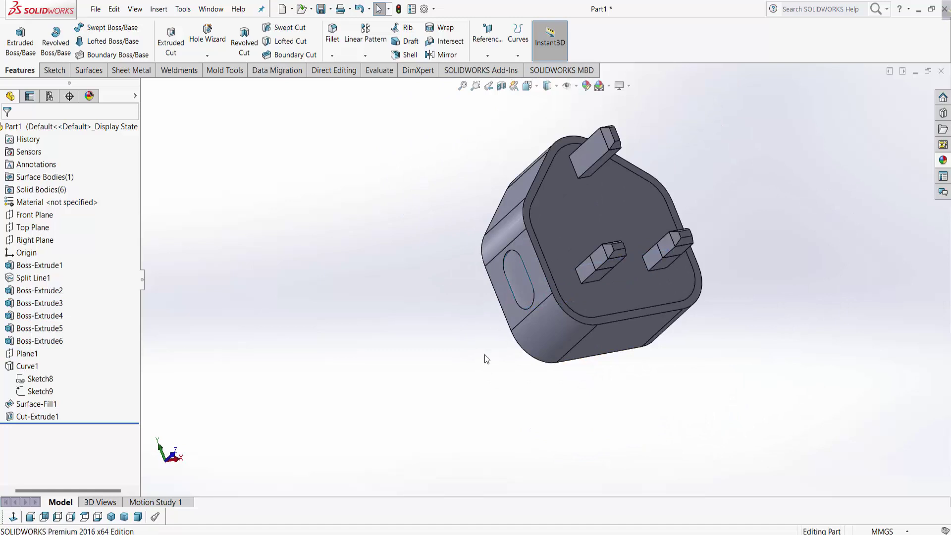
mouse_move(680, 390)
middle_down()
mouse_move(651, 393)
mouse_move(699, 322)
mouse_move(579, 348)
middle_up()
scroll(578, 348, down, 3)
mouse_move(563, 382)
middle_down()
mouse_move(510, 423)
mouse_move(547, 380)
middle_up()
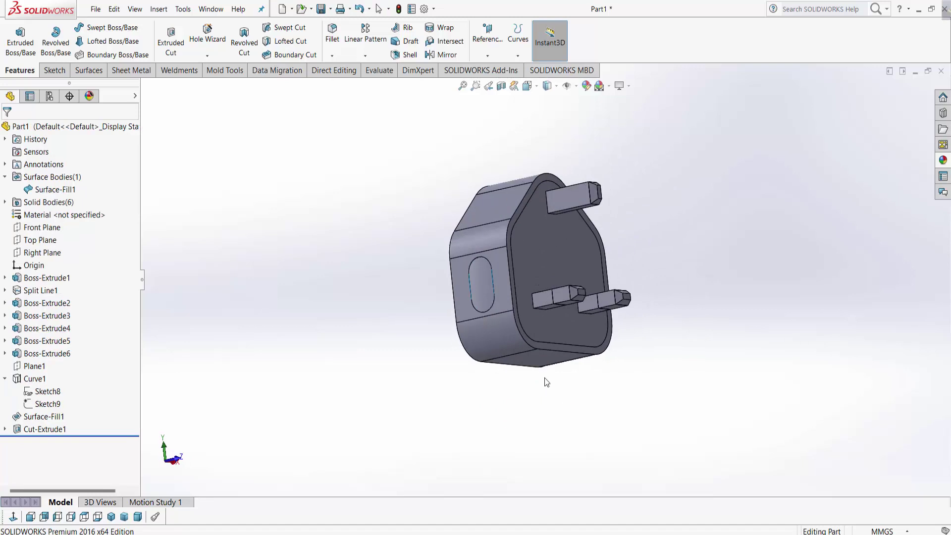
scroll(490, 269, down, 2)
scroll(498, 351, up, 2)
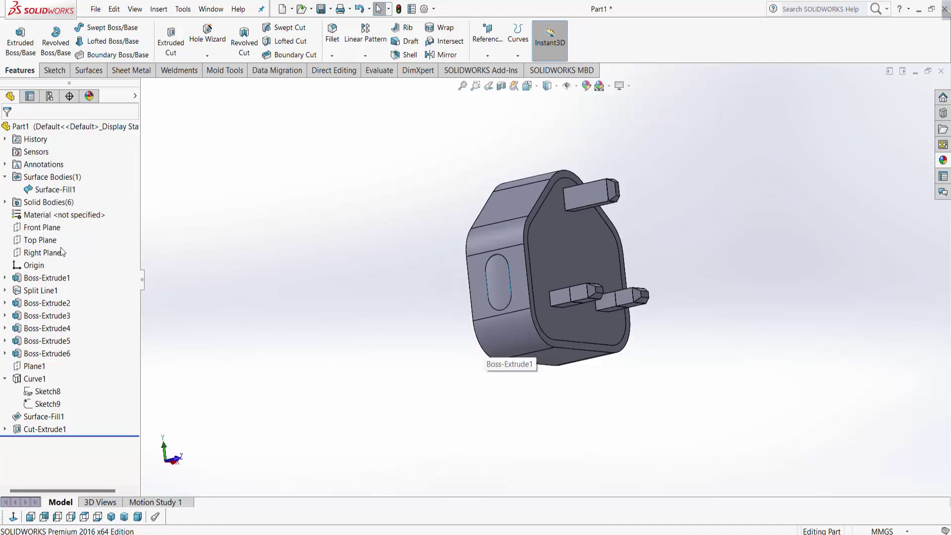
Start a mirror about the Right Plane, picking the side port with geometry pattern enabled
click(42, 252)
middle_drag(465, 428, 418, 402)
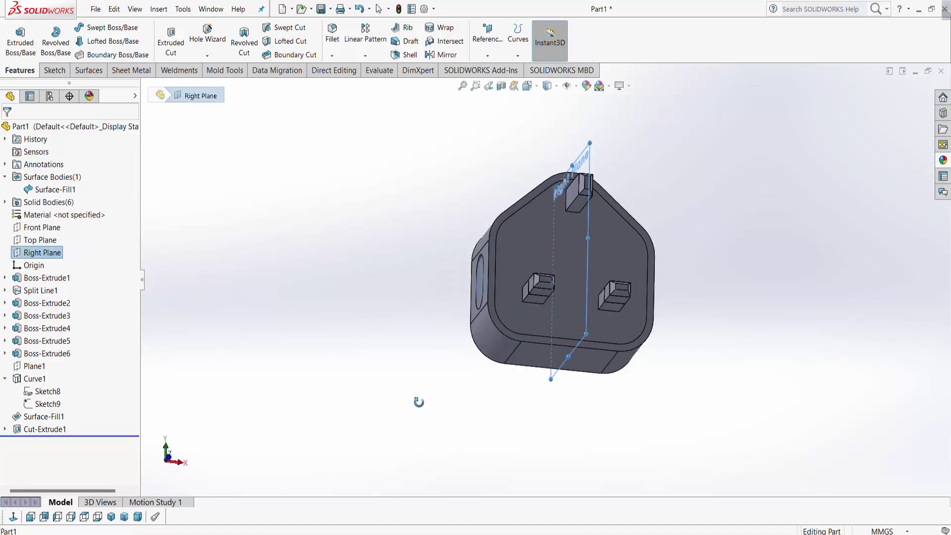
click(442, 55)
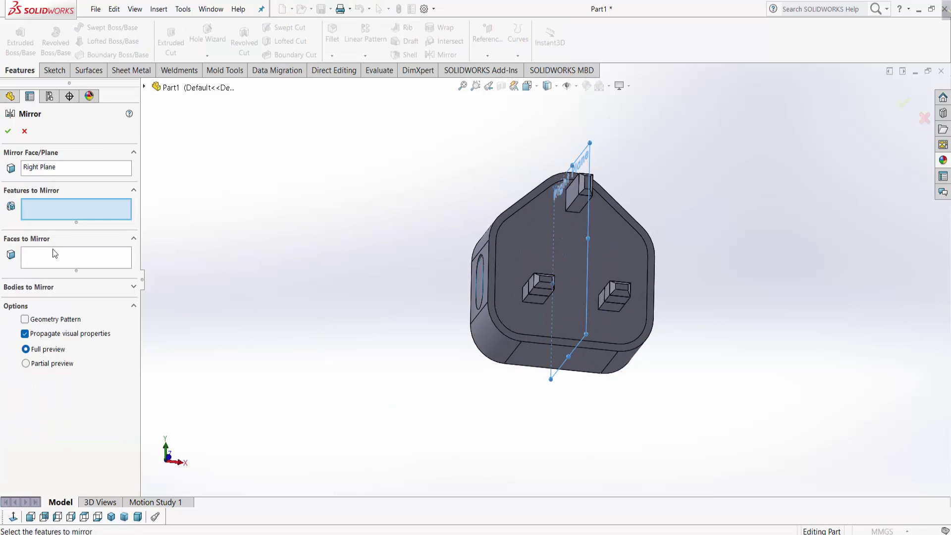
middle_drag(510, 413, 563, 388)
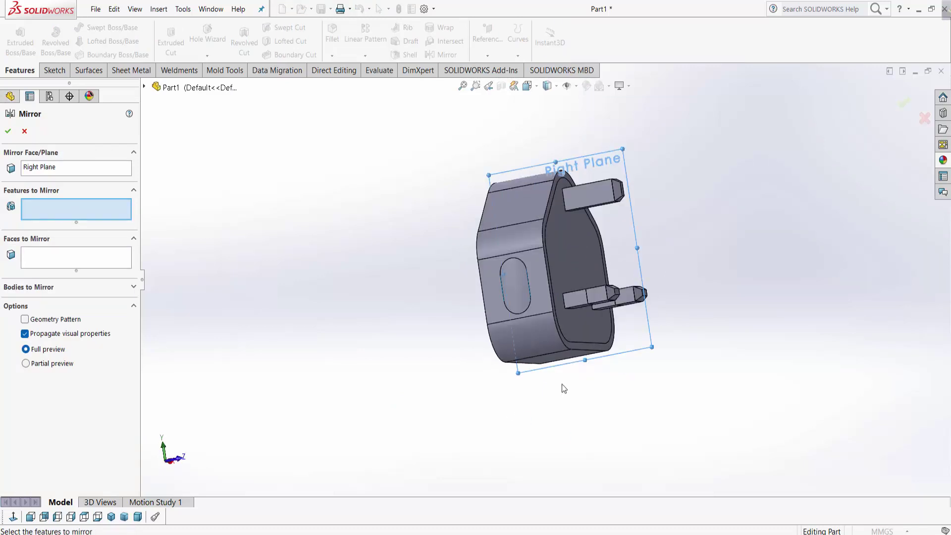
click(513, 296)
middle_drag(512, 297, 249, 323)
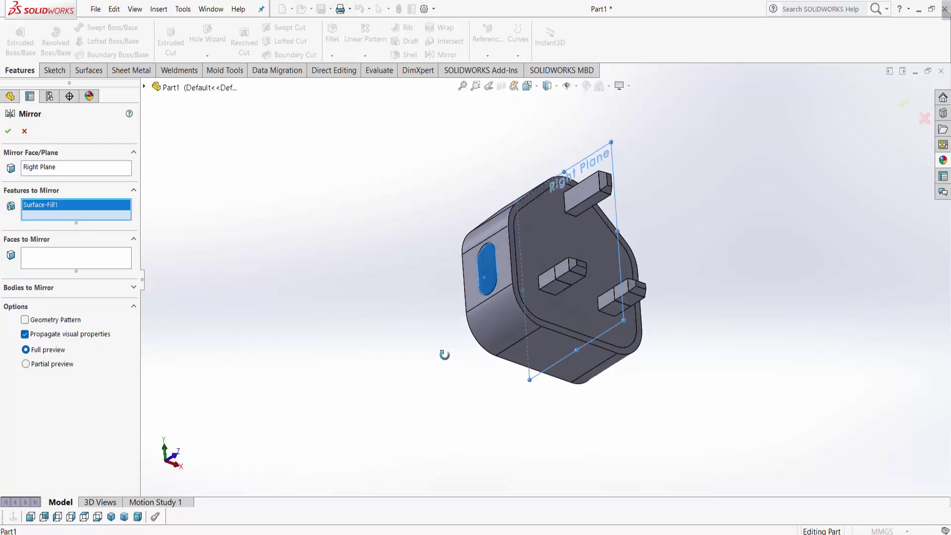
click(32, 321)
middle_drag(398, 437, 415, 401)
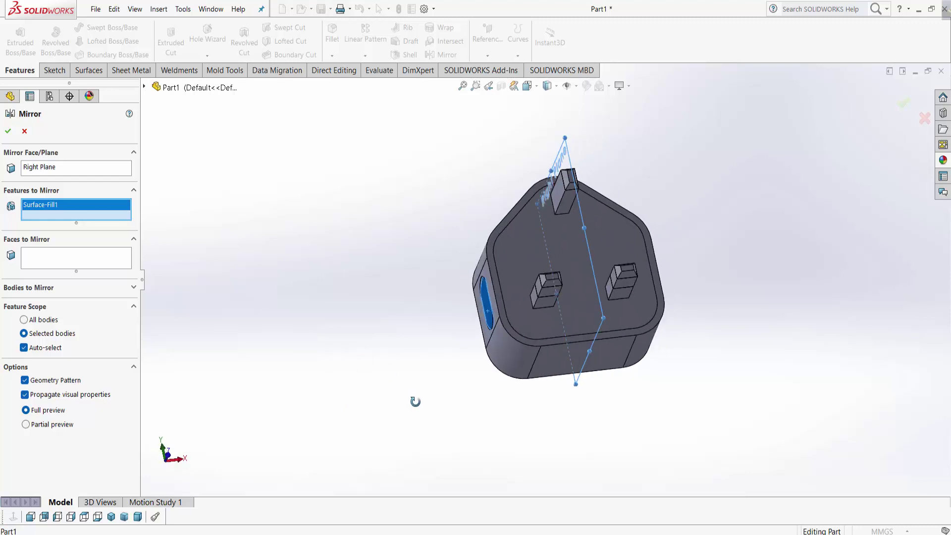
Mirror only Cut-Extrude1, removing Surface-Fill1 from the list, to create Mirror21
click(144, 87)
click(190, 353)
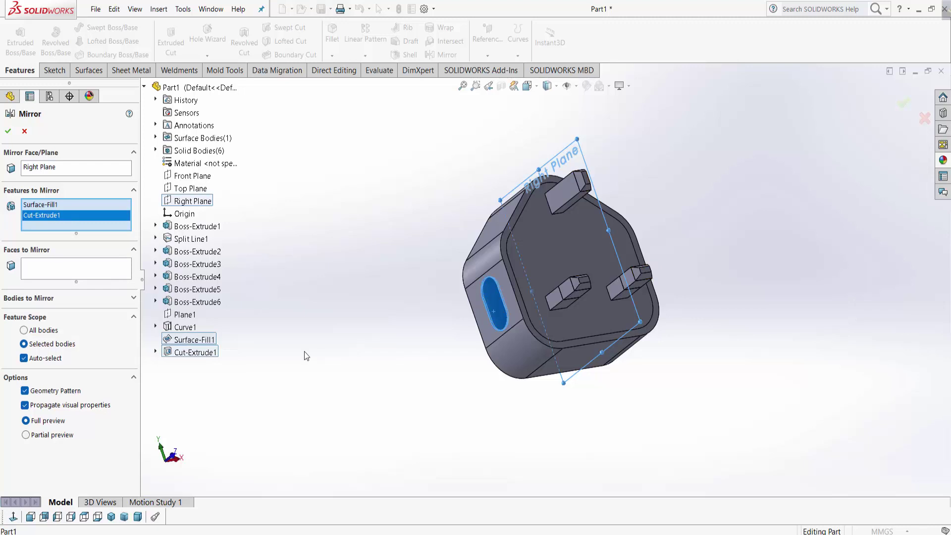
click(55, 208)
key(Delete)
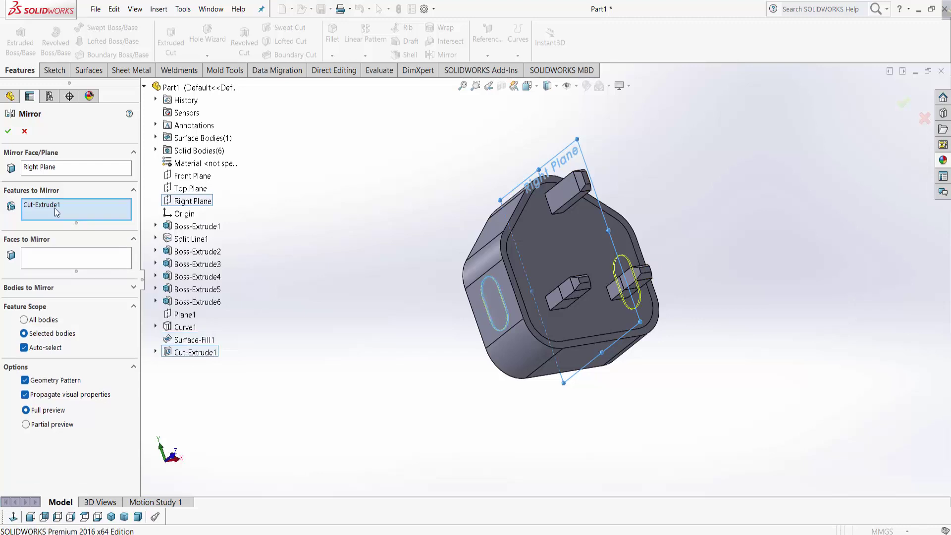
click(8, 132)
mouse_move(637, 358)
middle_down()
mouse_move(569, 382)
mouse_move(571, 308)
mouse_move(601, 323)
mouse_move(630, 395)
mouse_move(650, 356)
mouse_move(621, 378)
mouse_move(596, 345)
middle_up()
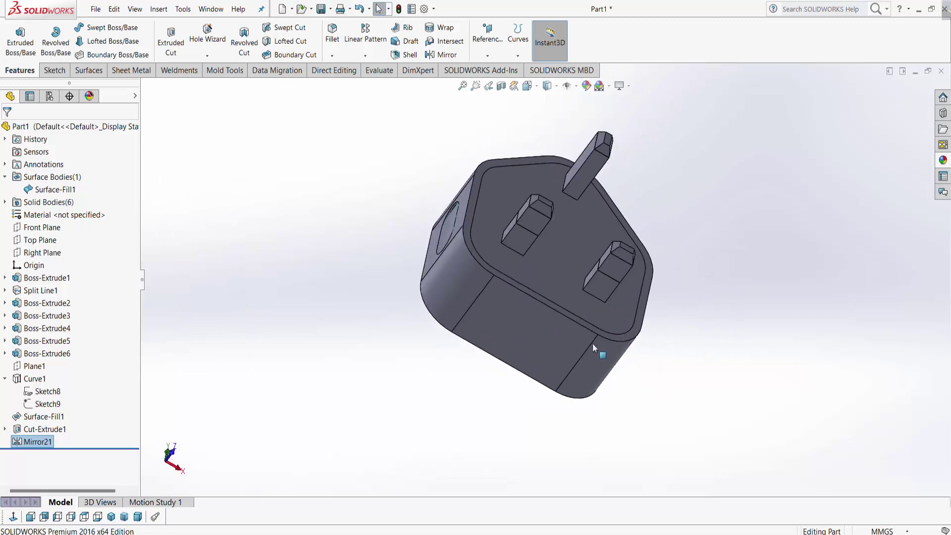
right_click(535, 346)
Sketch a rectangle on the side face with its centre vertical to the origin
click(554, 241)
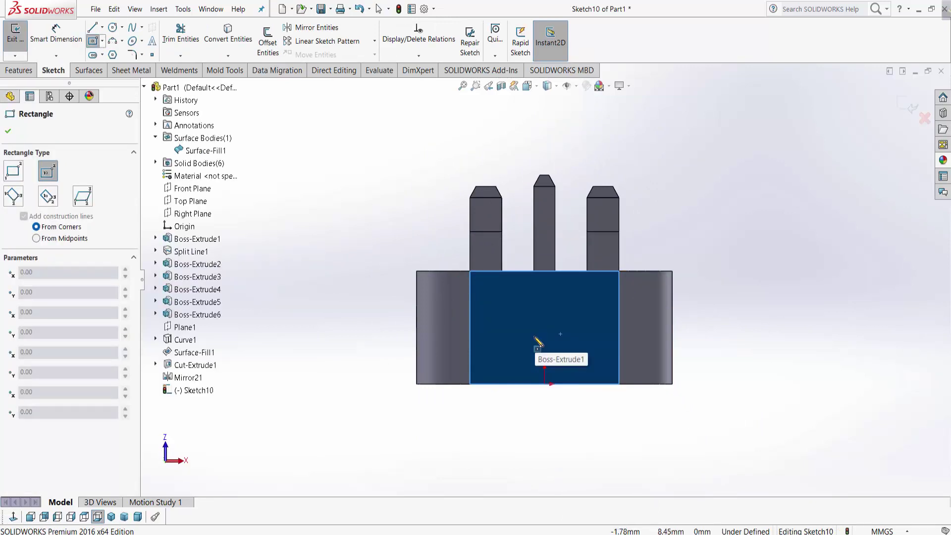
click(491, 323)
click(572, 349)
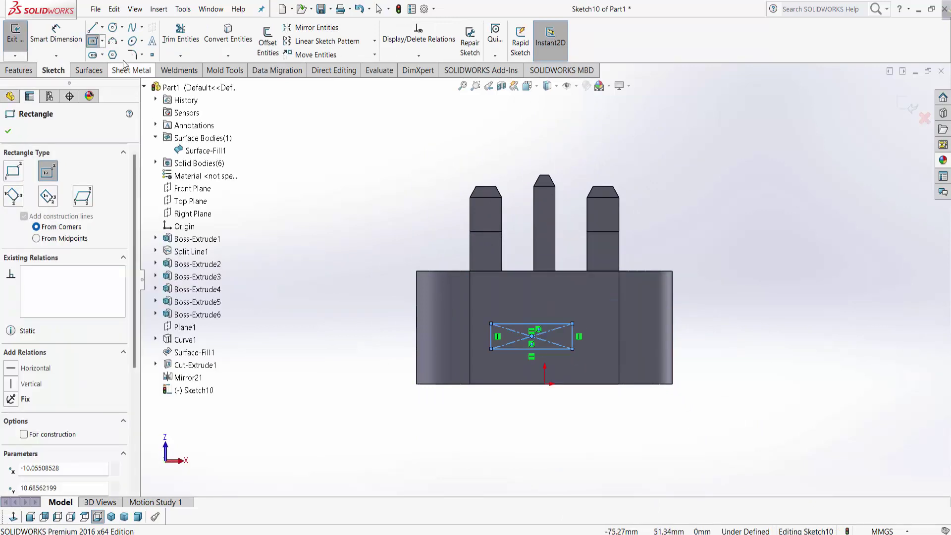
click(99, 45)
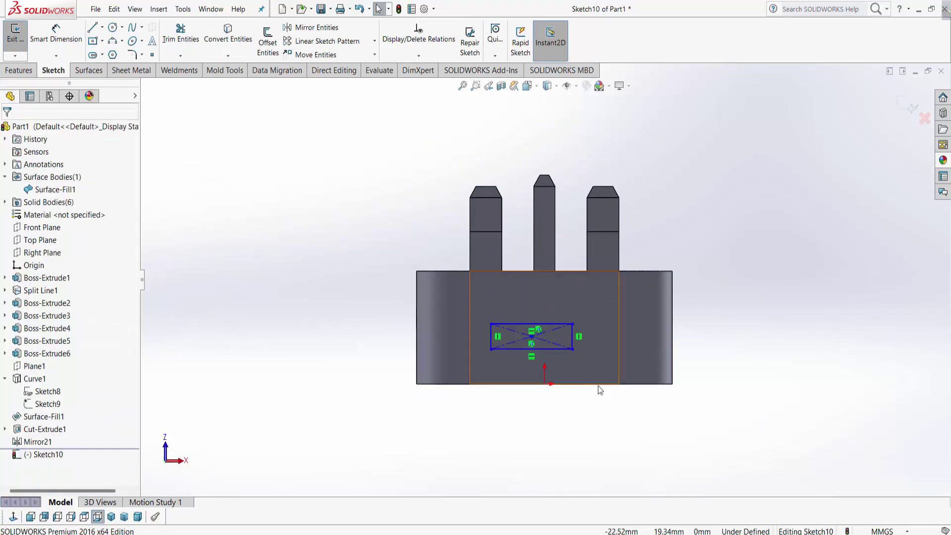
click(532, 338)
ctrl+click(544, 384)
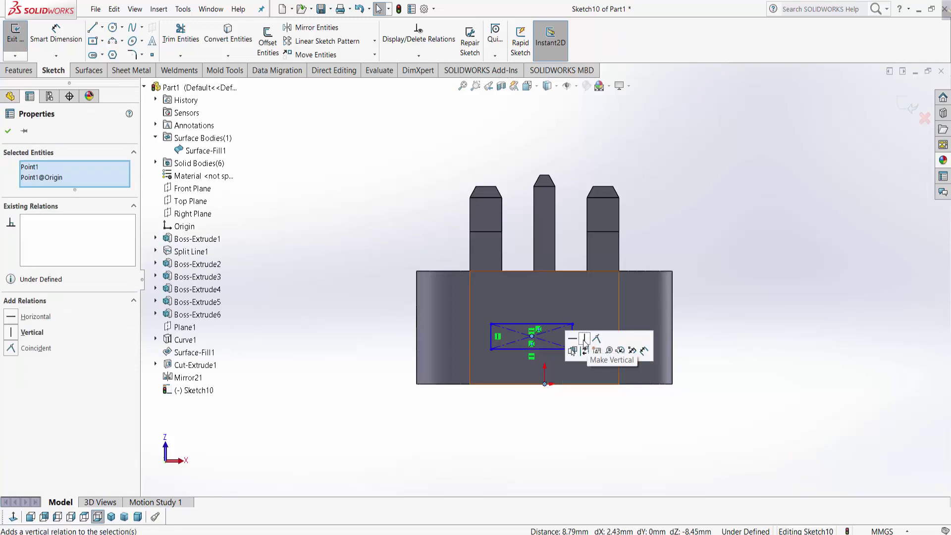
click(605, 347)
Dimension the rectangle's bottom edge 5 mm above the part's bottom edge
click(56, 35)
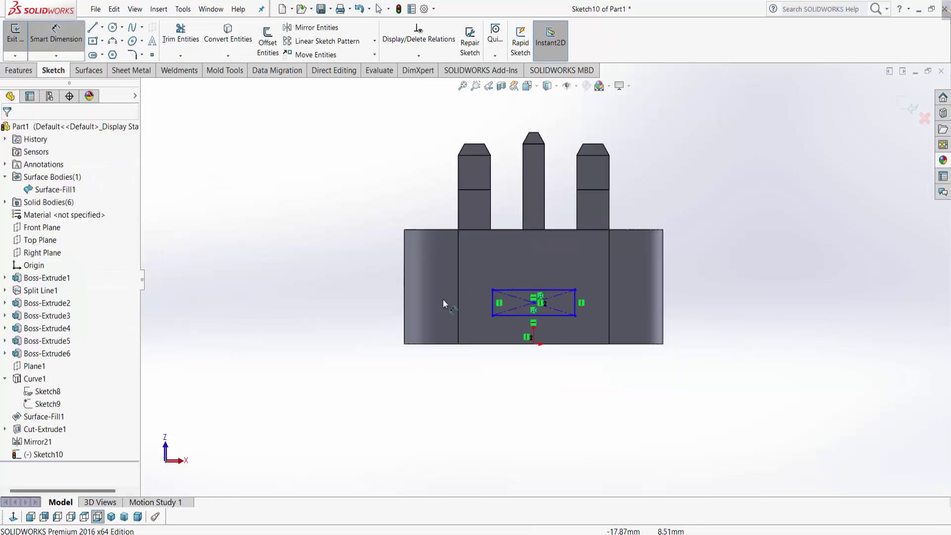
scroll(446, 302, down, 3)
click(574, 325)
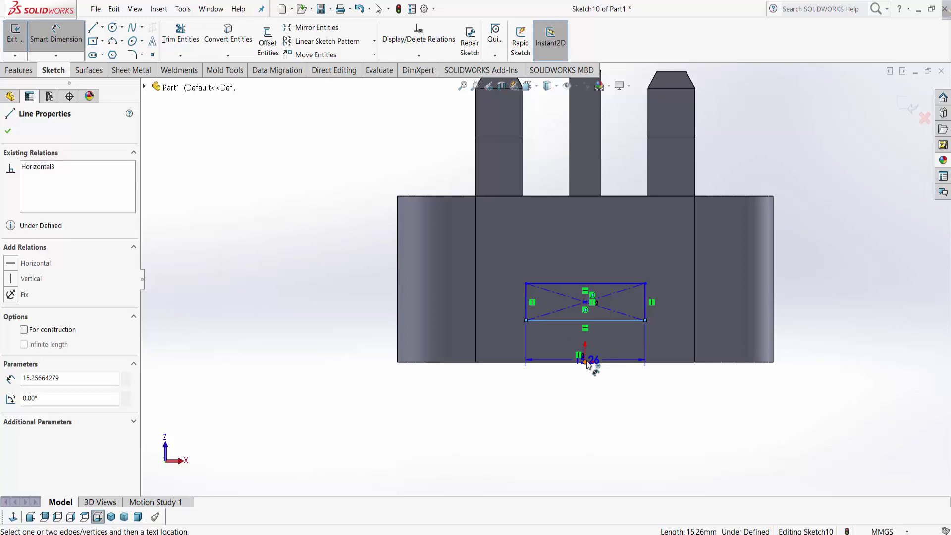
click(769, 362)
click(817, 360)
text(5)
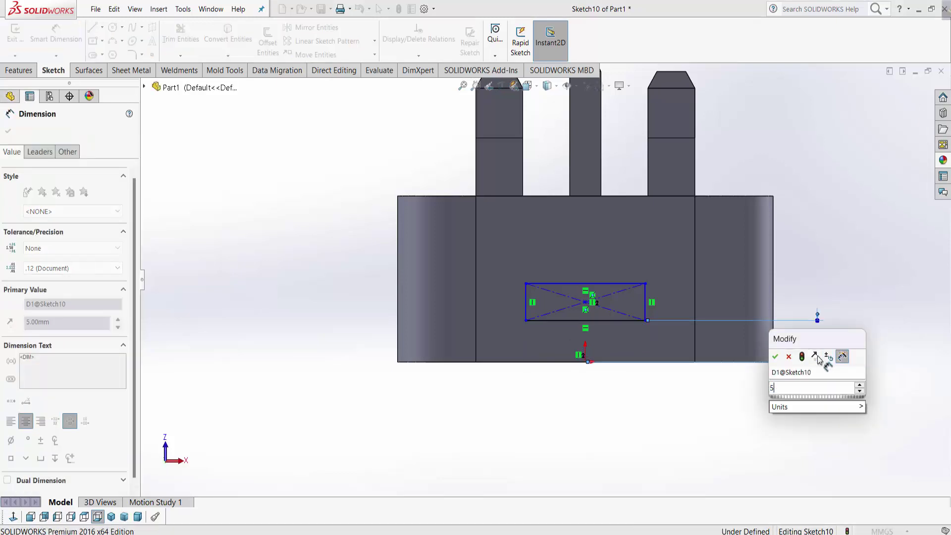
key(Return)
Dimension the rectangle 12.50 mm wide and 5 mm tall
click(583, 283)
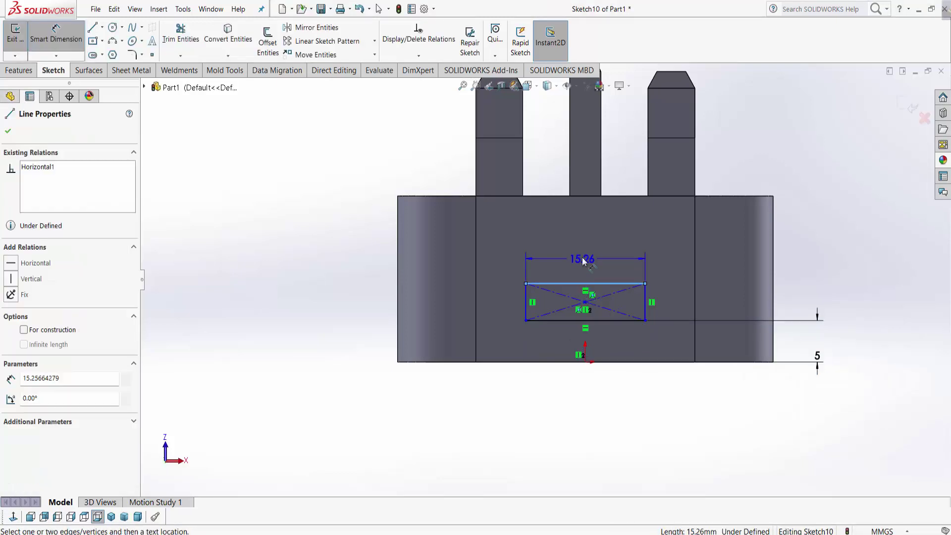
click(584, 258)
text(15.26)
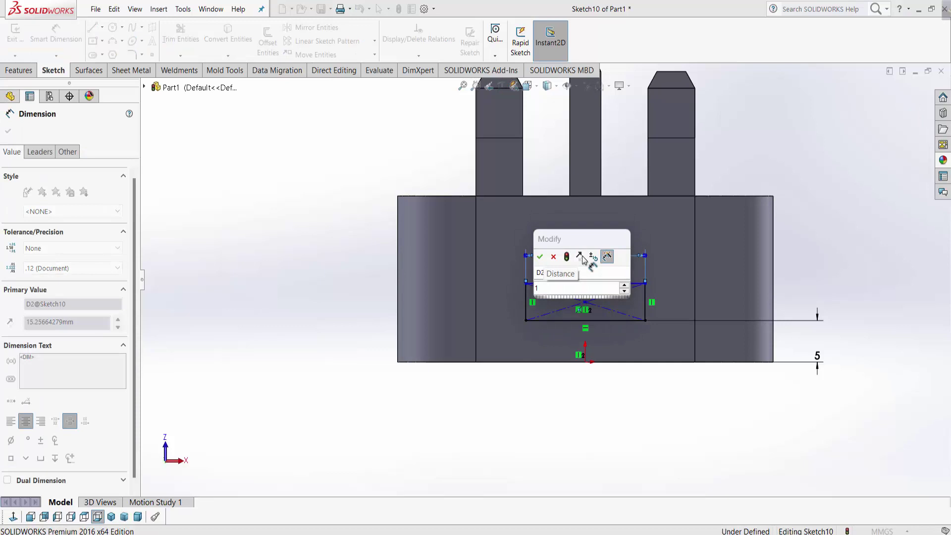
key(Return)
text(12.5)
key(Return)
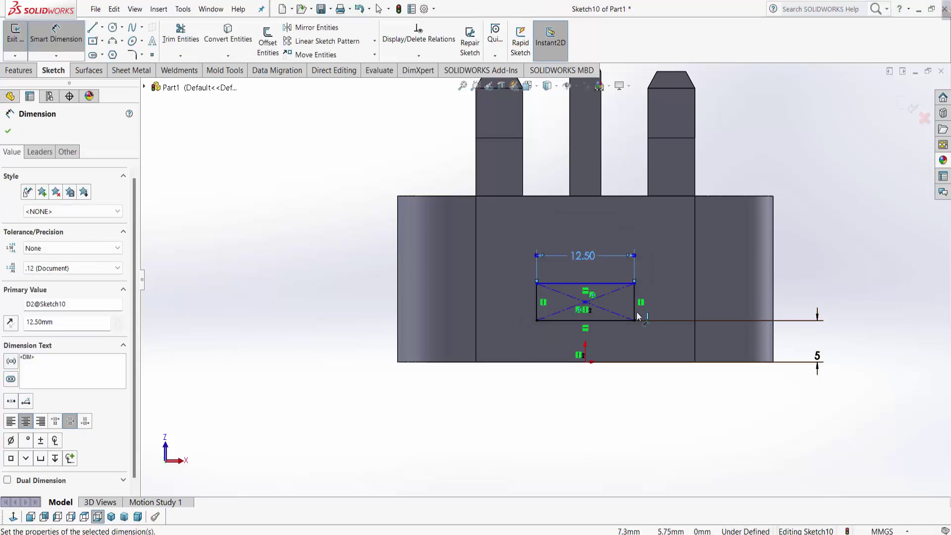
click(634, 300)
click(730, 301)
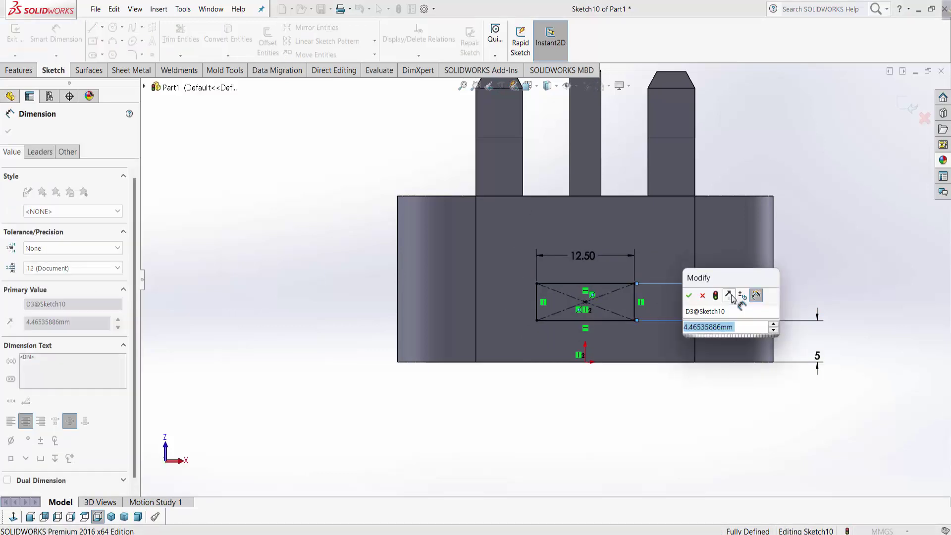
text(5)
key(Return)
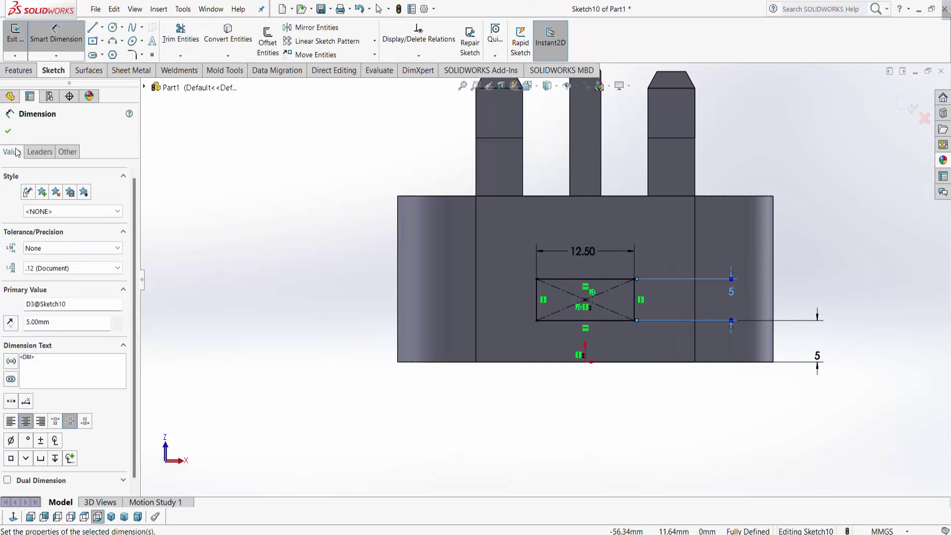
key(Escape)
mouse_move(797, 364)
middle_down()
mouse_move(711, 404)
mouse_move(693, 392)
middle_up()
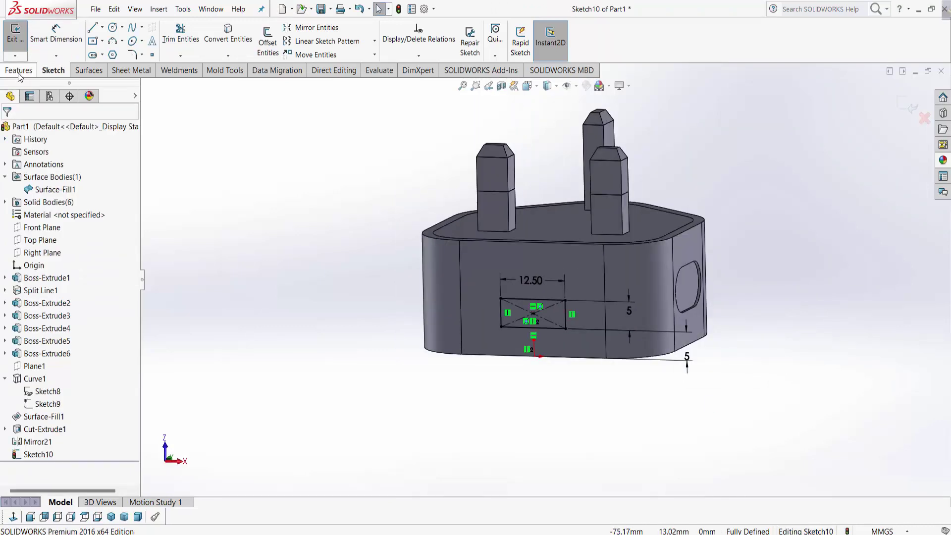
click(19, 70)
Cut the Sketch10 rectangle 12 mm into the plug, then turn to the front recess face
click(177, 51)
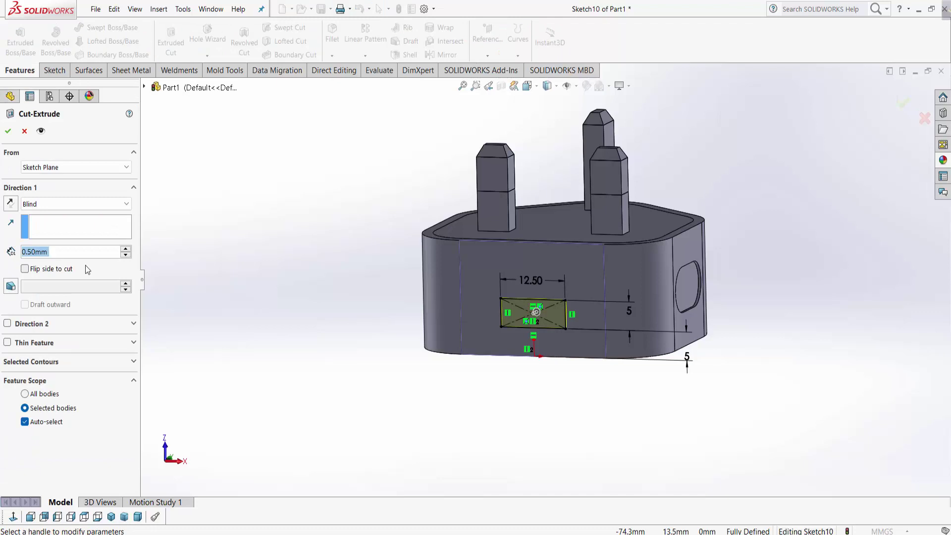
text(12)
key(Return)
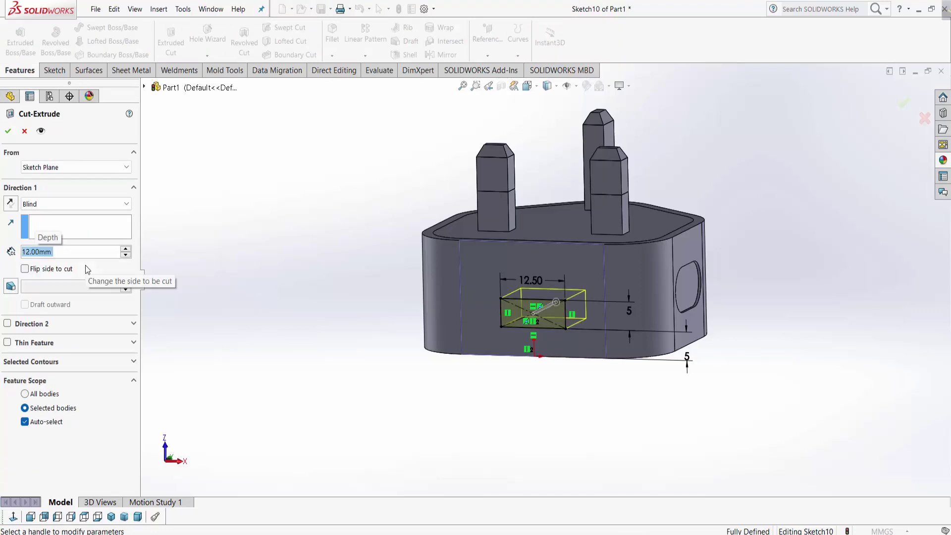
mouse_move(619, 277)
middle_down()
mouse_move(564, 279)
mouse_move(642, 363)
middle_up()
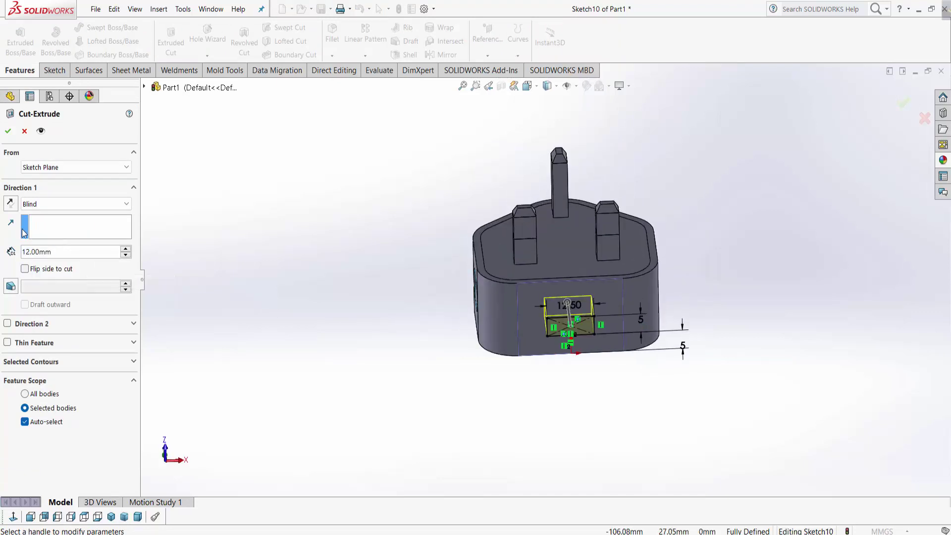
click(8, 131)
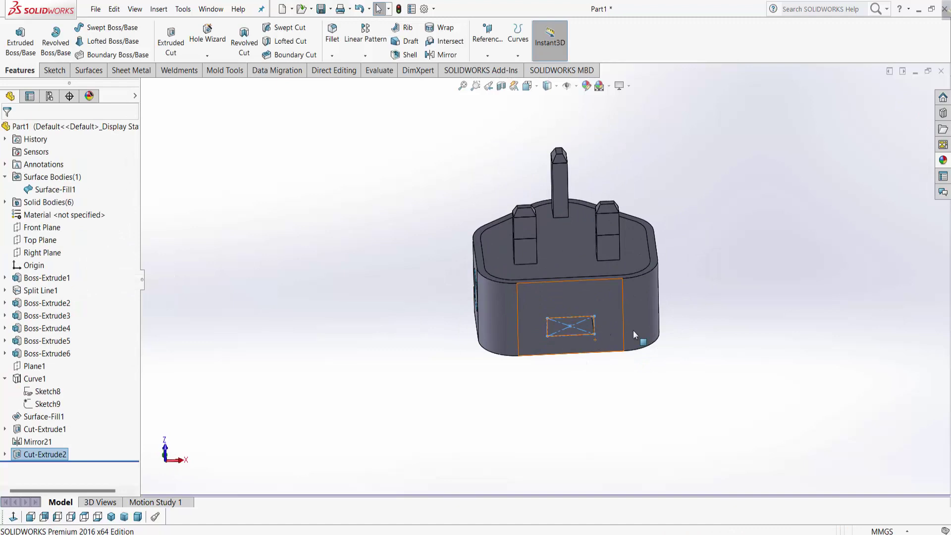
middle_drag(701, 347, 642, 298)
scroll(518, 299, down, 3)
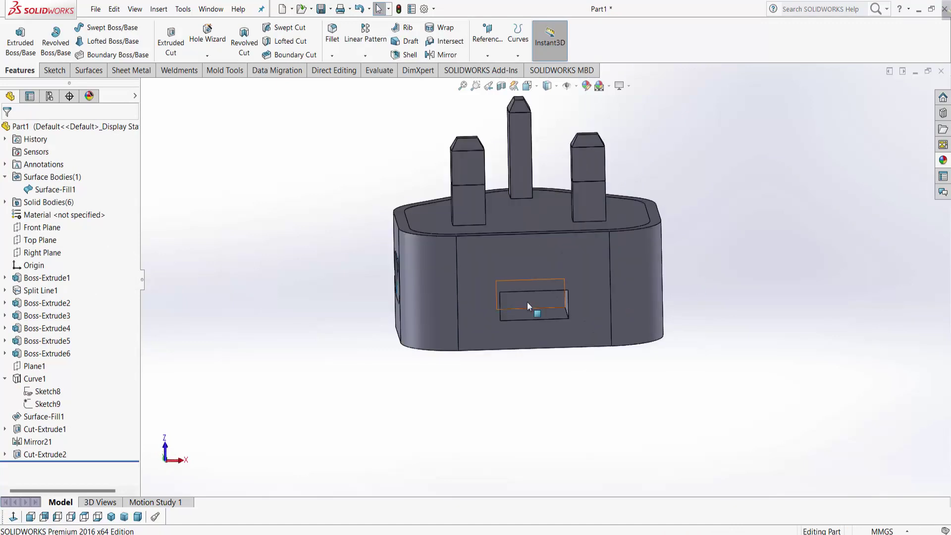
right_click(527, 302)
Start a sketch on the recess face and draw a corner rectangle
click(547, 253)
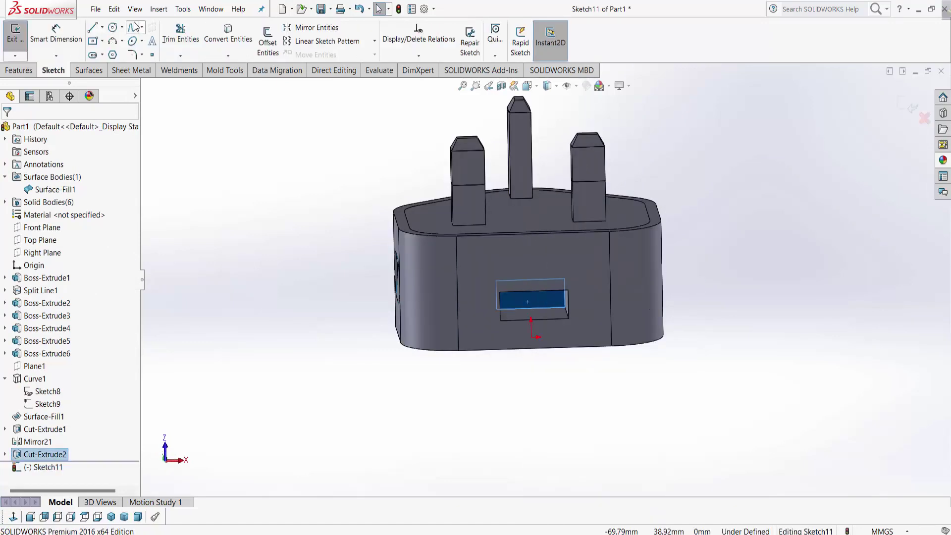
click(92, 42)
scroll(496, 310, down, 3)
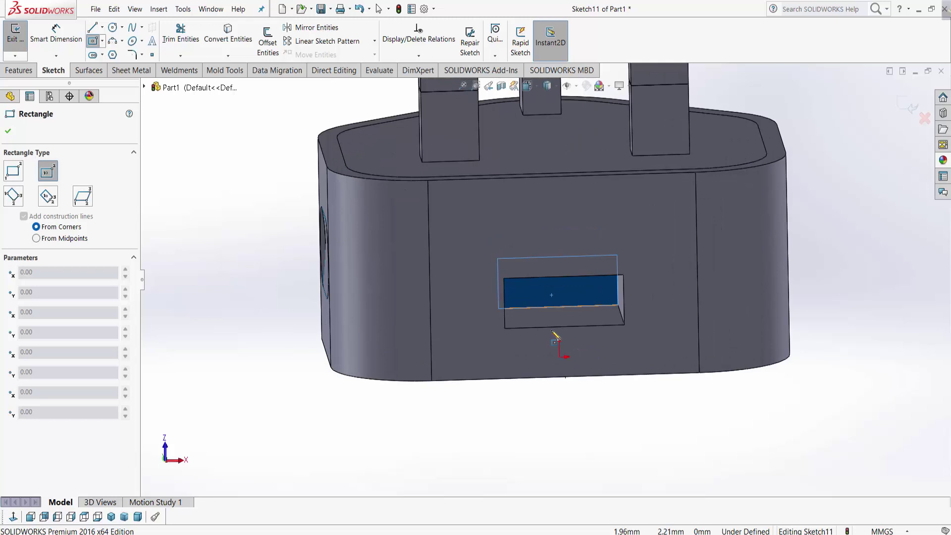
click(13, 516)
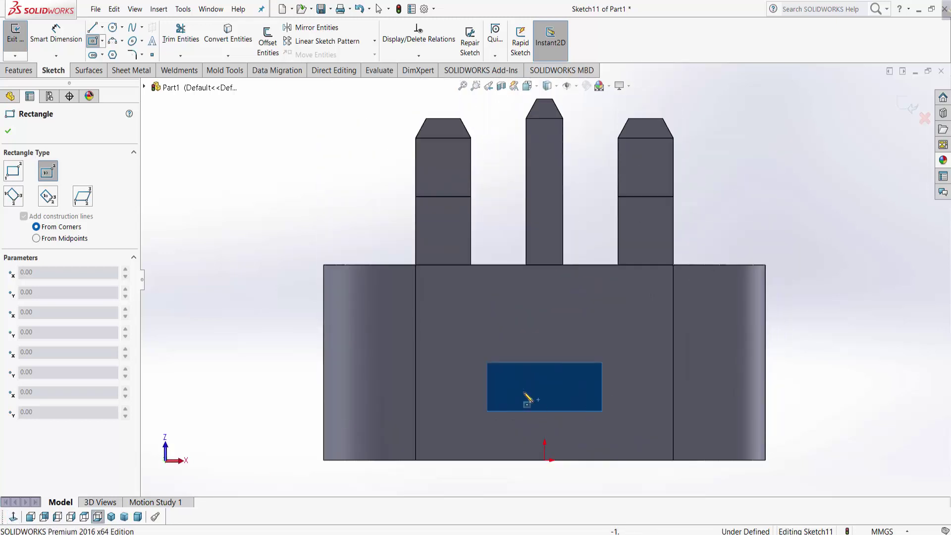
click(474, 384)
click(568, 399)
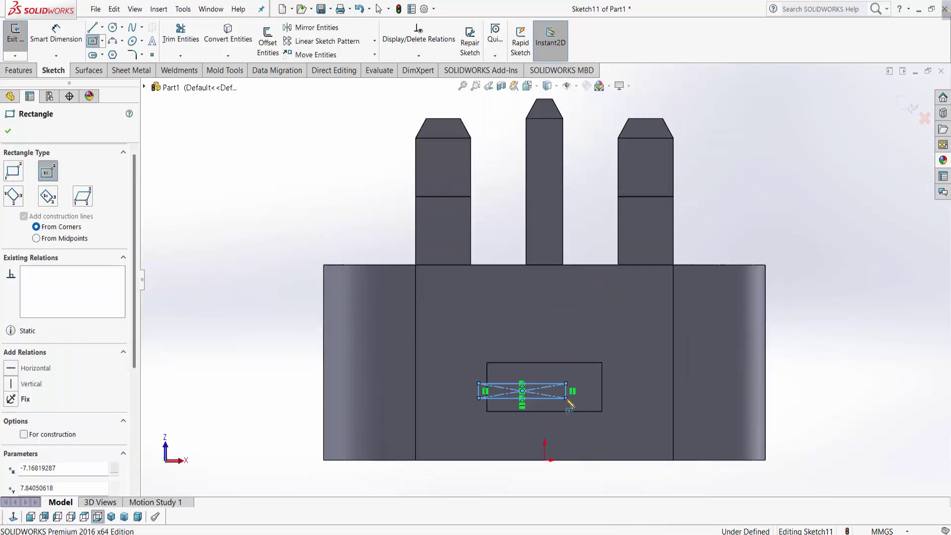
right_click(568, 399)
click(598, 406)
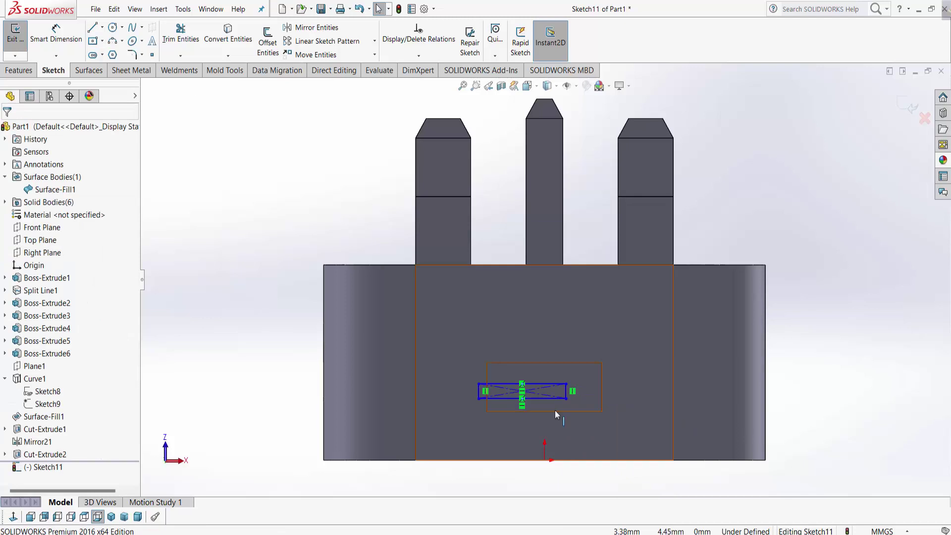
Make the rectangle's centre vertical to the origin
scroll(545, 411, down, 3)
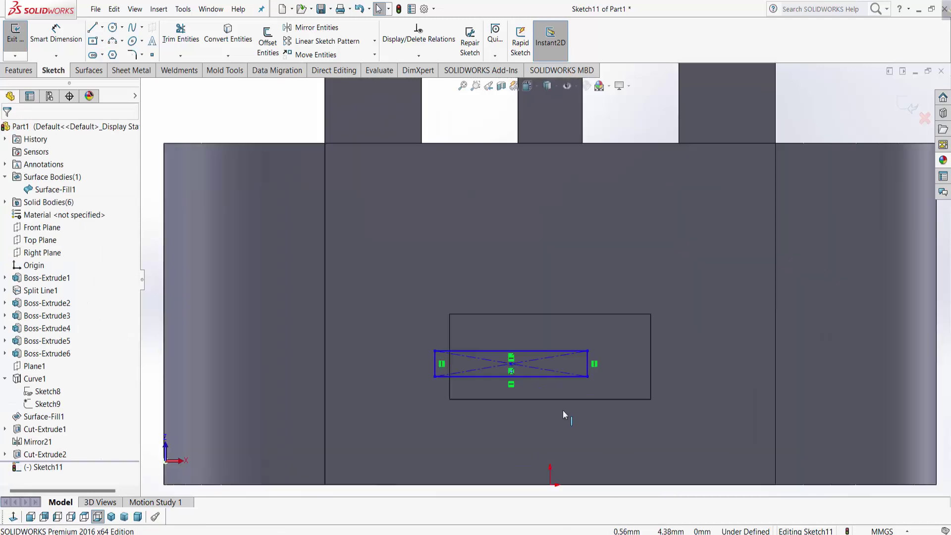
click(511, 365)
scroll(543, 279, up, 3)
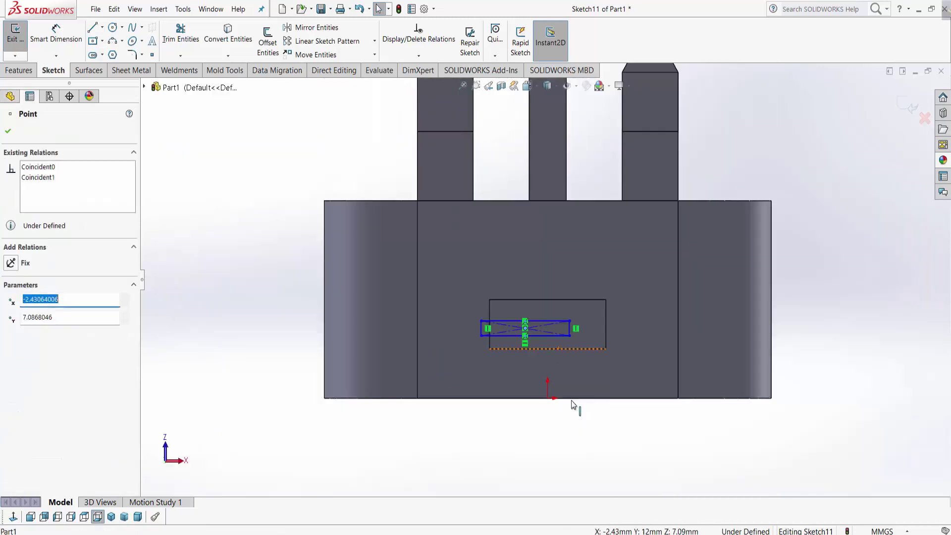
ctrl+click(546, 399)
click(586, 354)
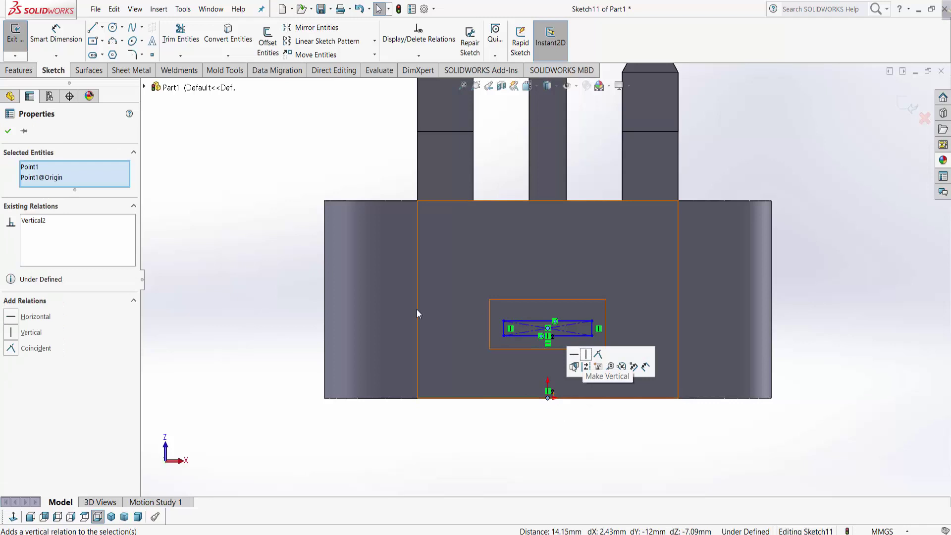
Set the rectangle 1.50 mm above the recess's bottom edge
click(278, 210)
key(d)
scroll(578, 381, down, 2)
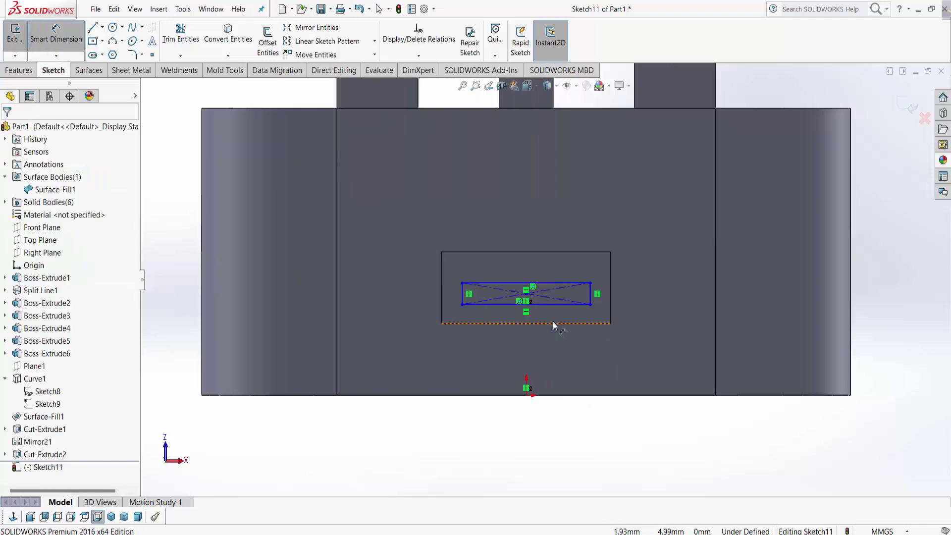
click(555, 304)
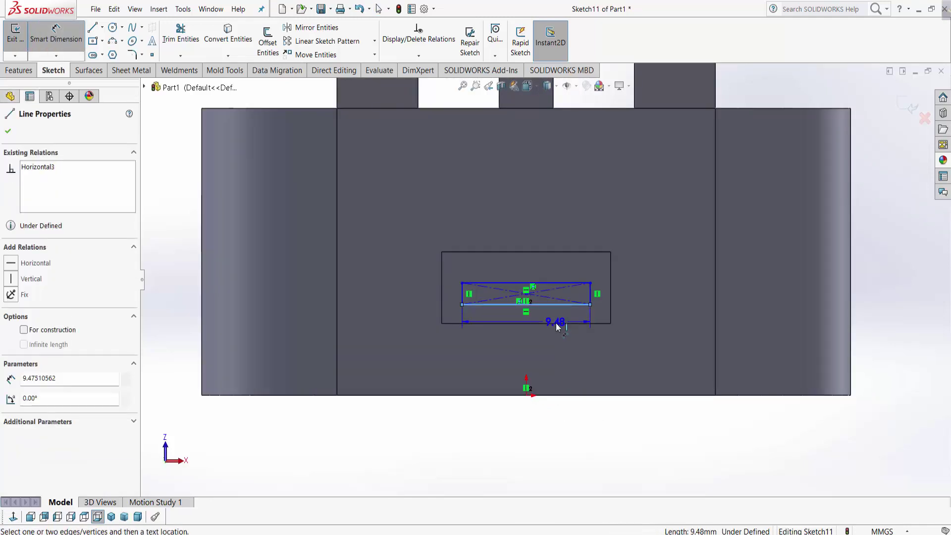
click(556, 323)
click(652, 322)
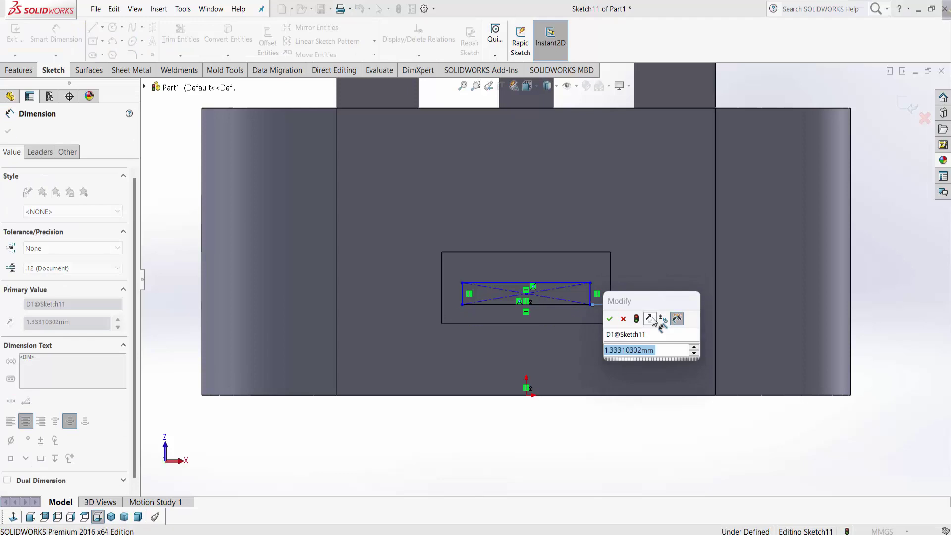
text(2)
key(Return)
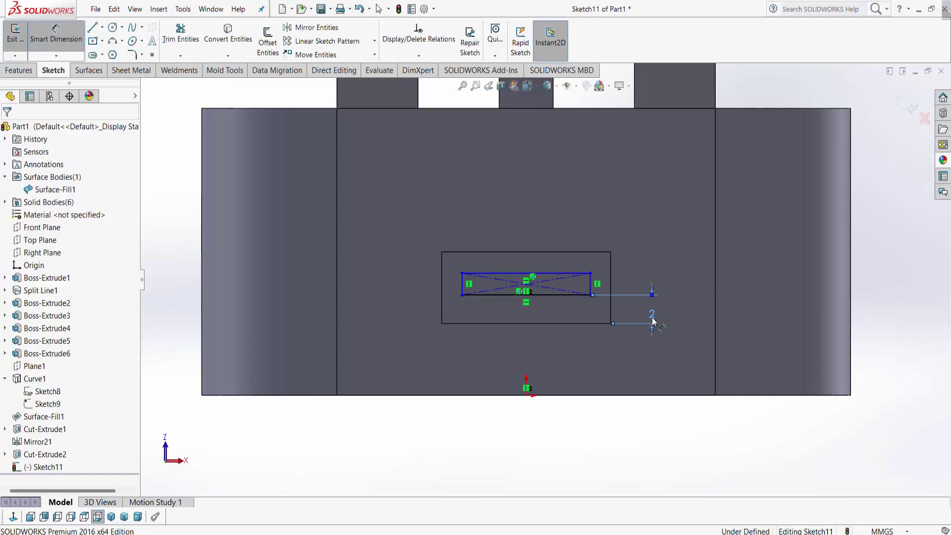
double_click(651, 320)
text(1.5)
key(Return)
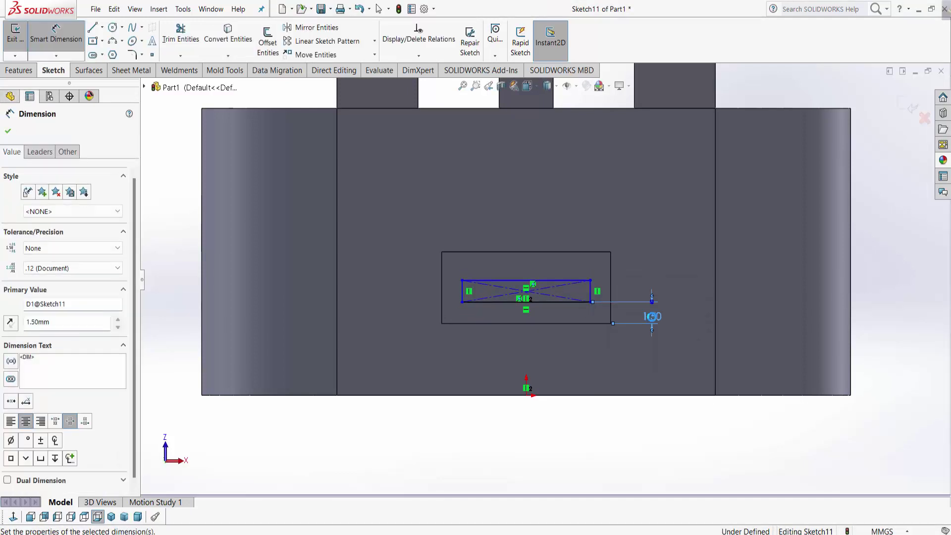
Dimension the rectangle 2 mm tall and 10 mm wide
click(592, 292)
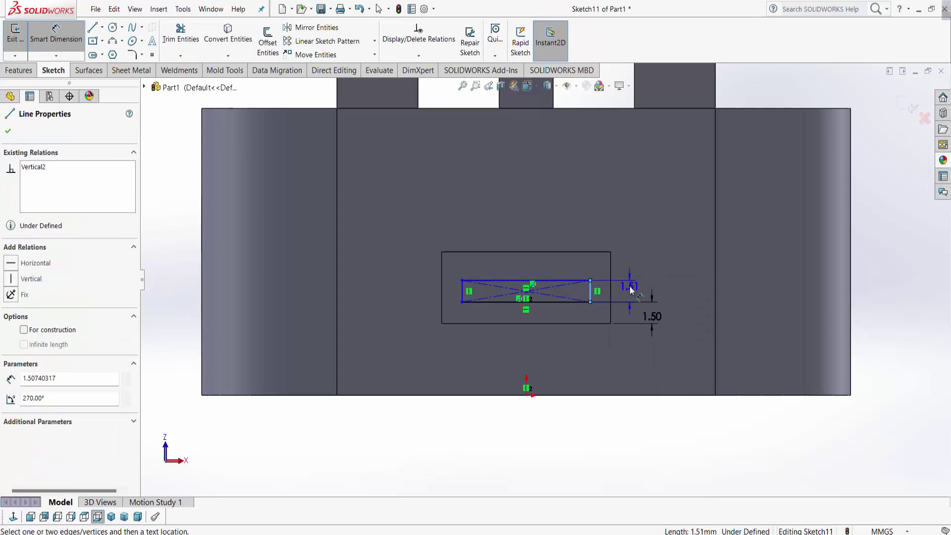
click(631, 290)
text(2)
key(Return)
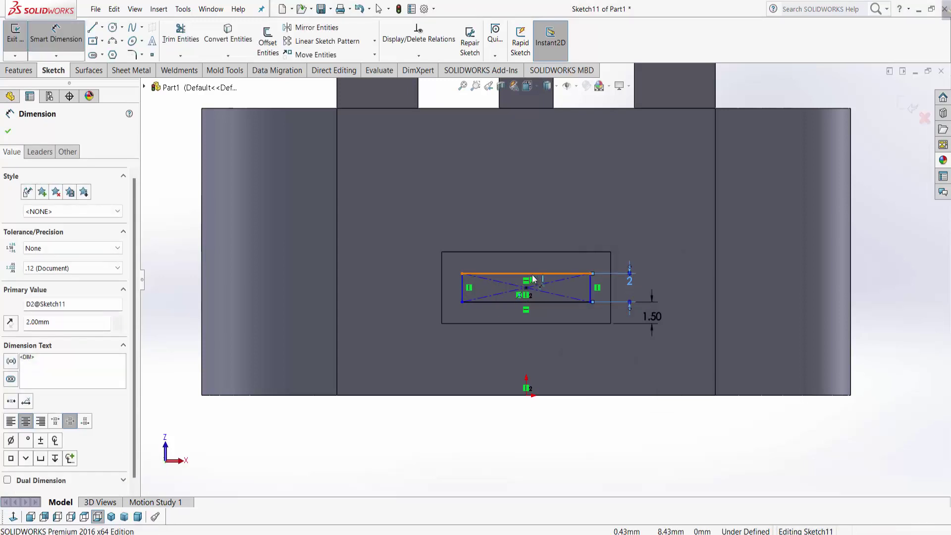
click(535, 273)
click(535, 240)
text(10)
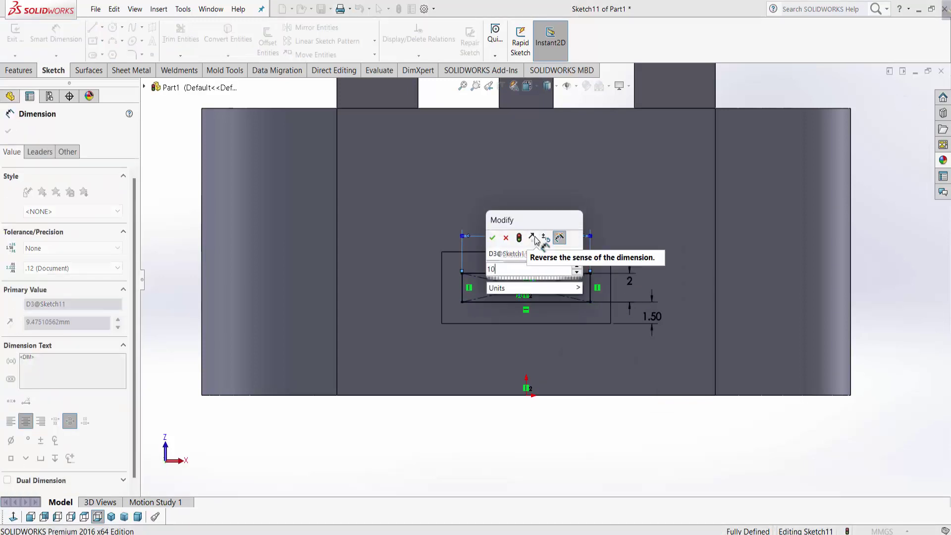
key(Return)
key(z)
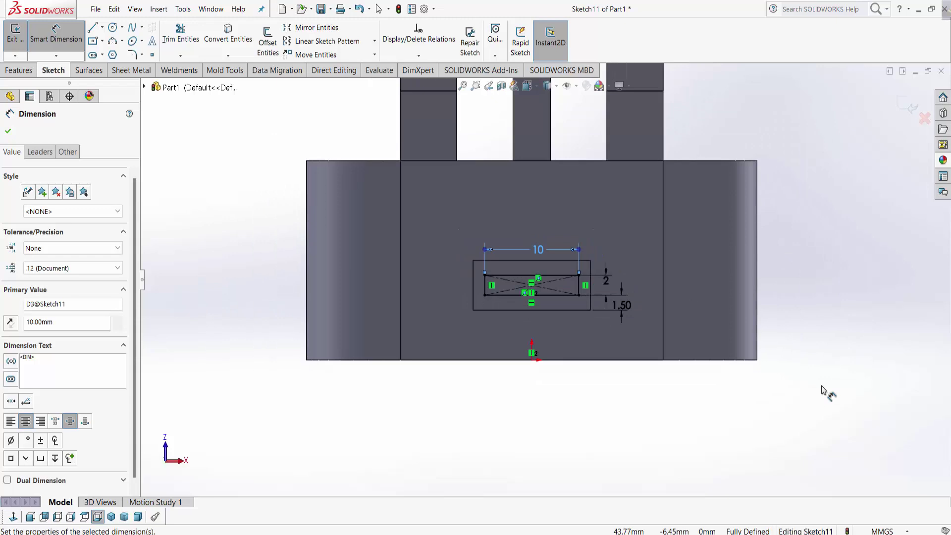
click(8, 132)
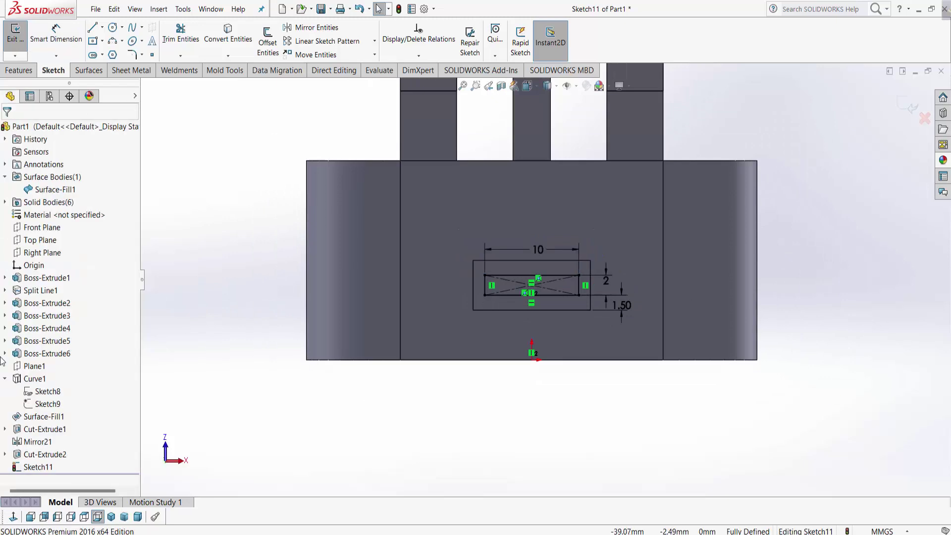
Extrude Sketch11's 10 × 2 mm rectangle Blind 10 mm into a tab inside the front recess
click(20, 70)
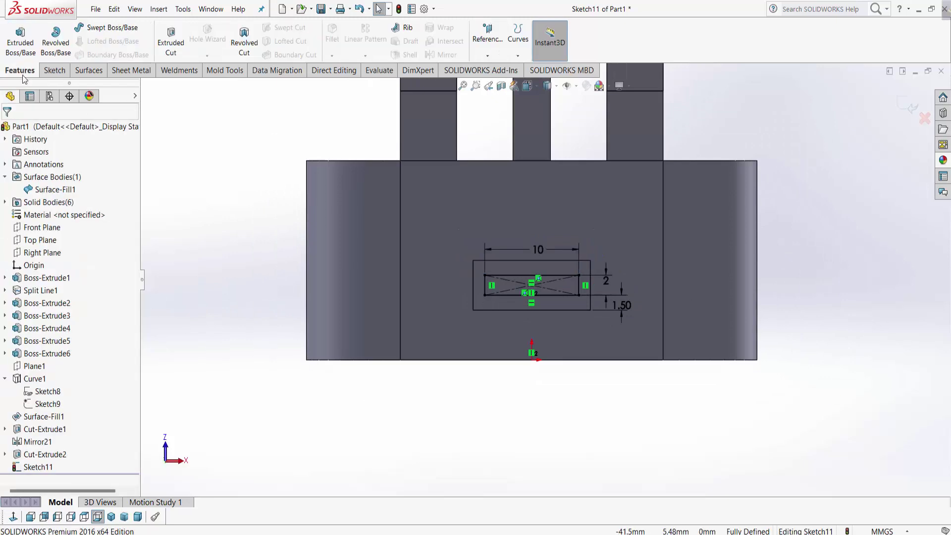
click(21, 42)
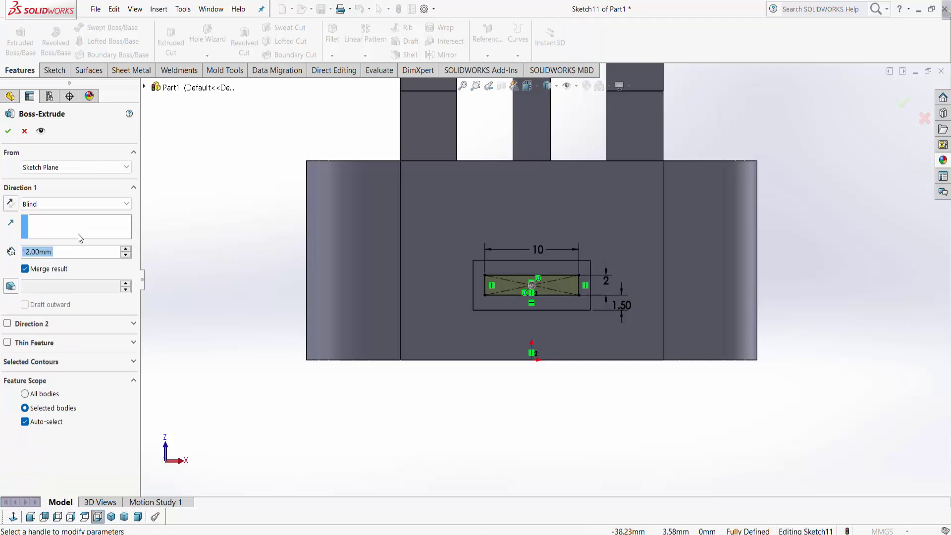
click(83, 207)
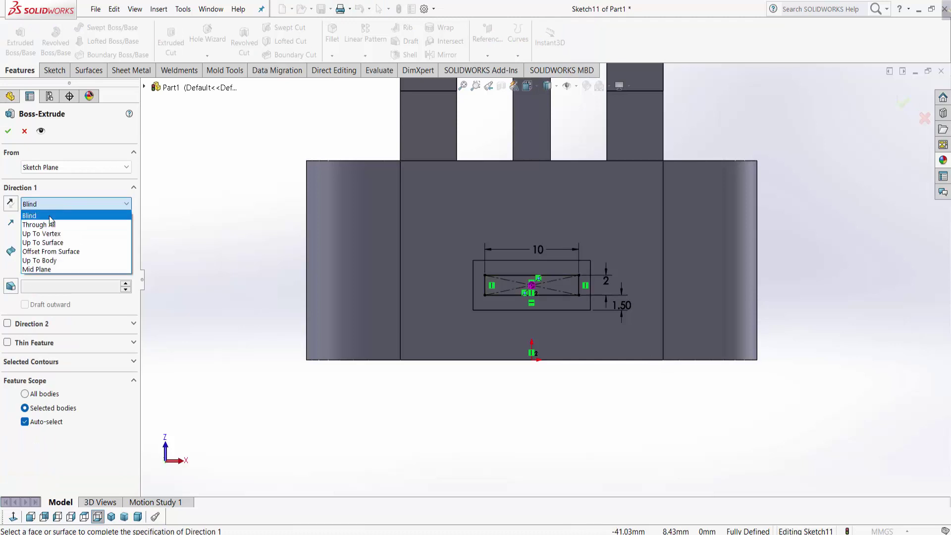
click(51, 216)
middle_drag(557, 479, 515, 463)
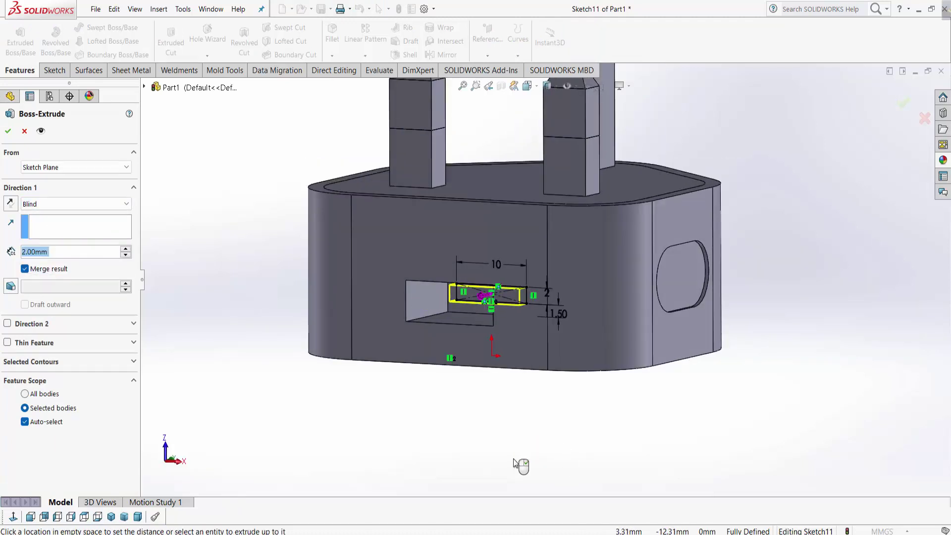
text(11)
click(484, 425)
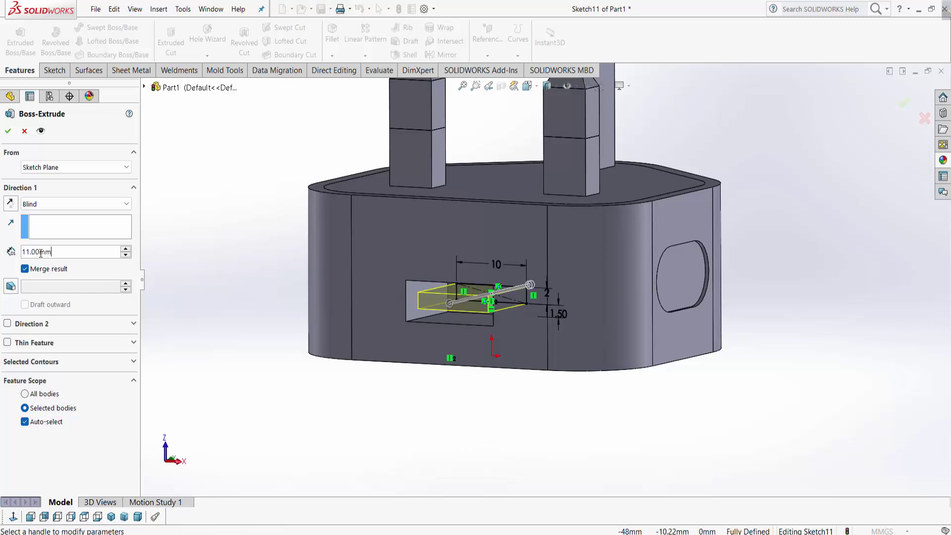
drag(57, 253, 1, 254)
text(10)
key(Return)
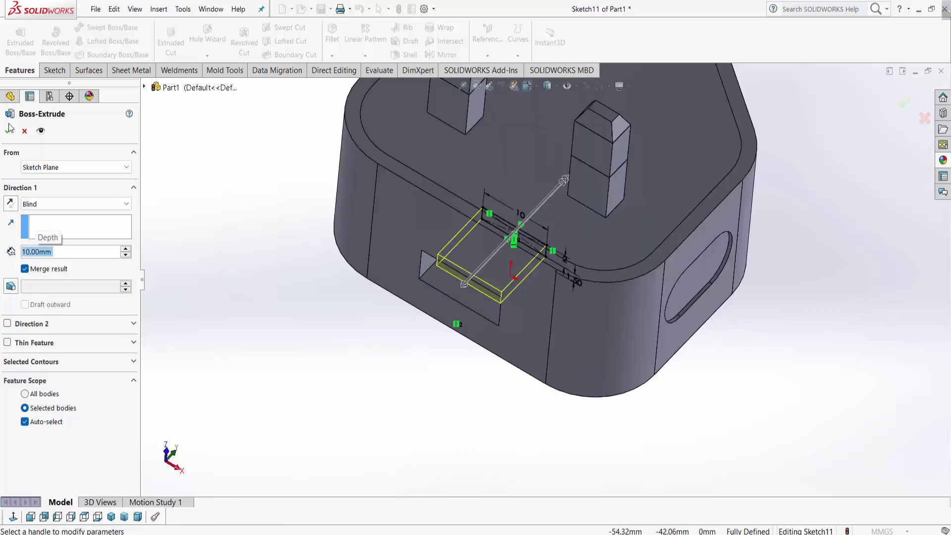
click(9, 128)
mouse_move(573, 276)
middle_down()
mouse_move(573, 407)
mouse_move(637, 311)
mouse_move(662, 367)
mouse_move(646, 422)
middle_up()
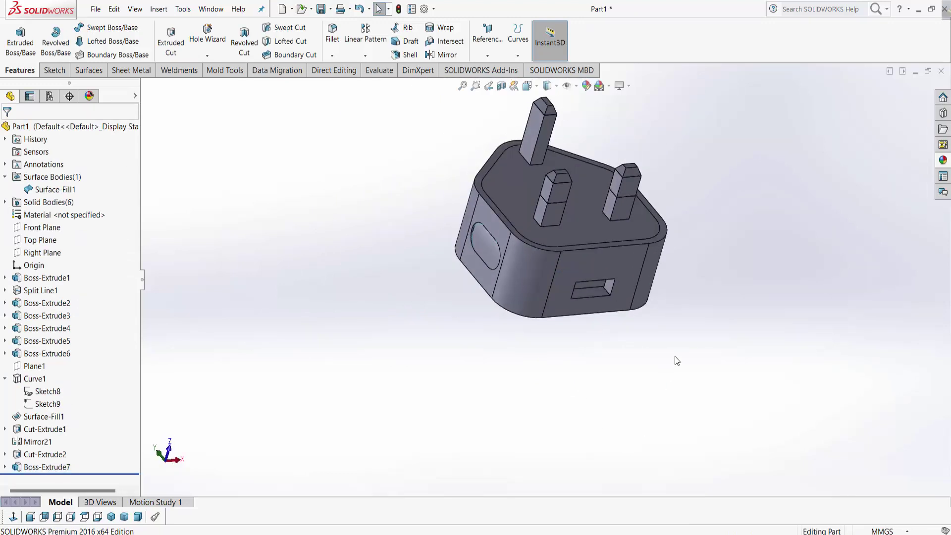
mouse_move(675, 357)
middle_down()
mouse_move(673, 397)
mouse_move(638, 342)
mouse_move(663, 310)
mouse_move(782, 322)
mouse_move(585, 268)
middle_up()
Fillet the edges of the plug's flat base face with a 2 mm radius
scroll(542, 223, down, 3)
scroll(520, 245, up, 3)
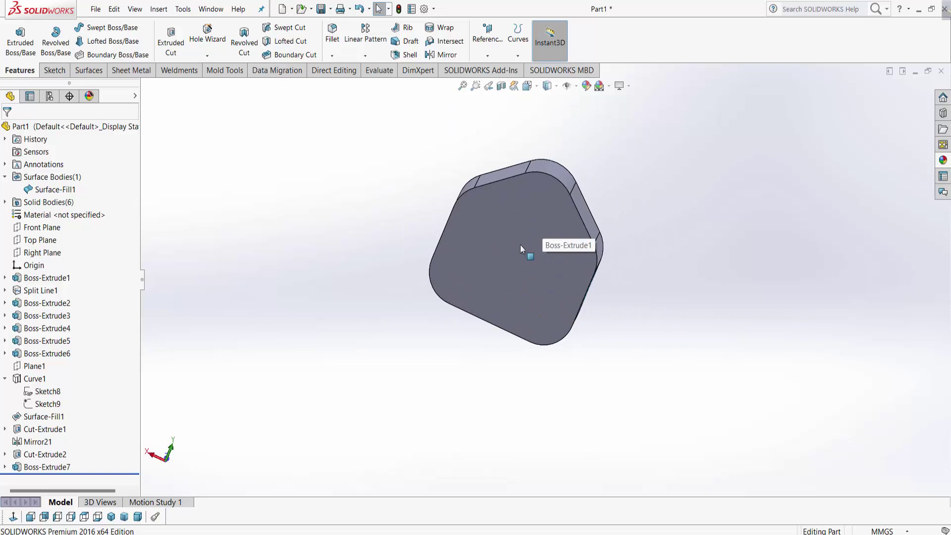
click(538, 221)
click(332, 34)
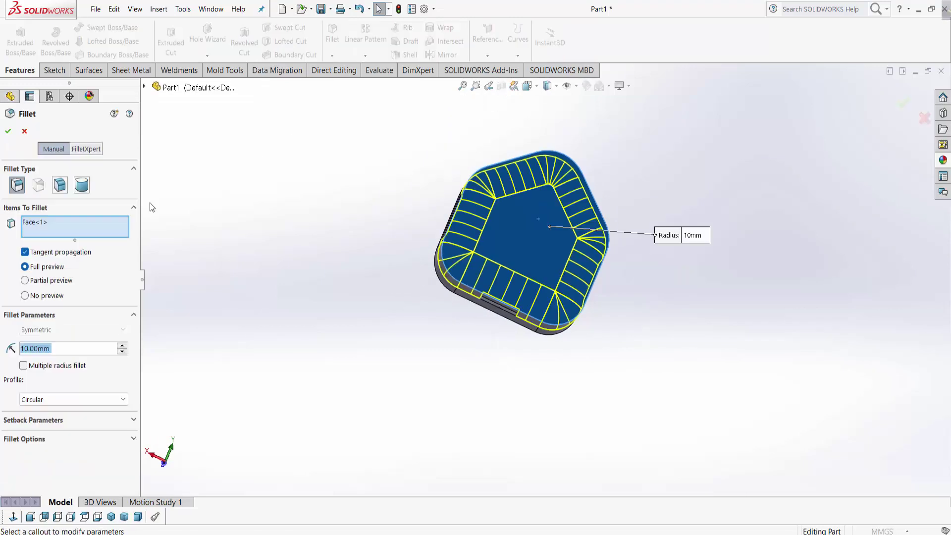
text(2)
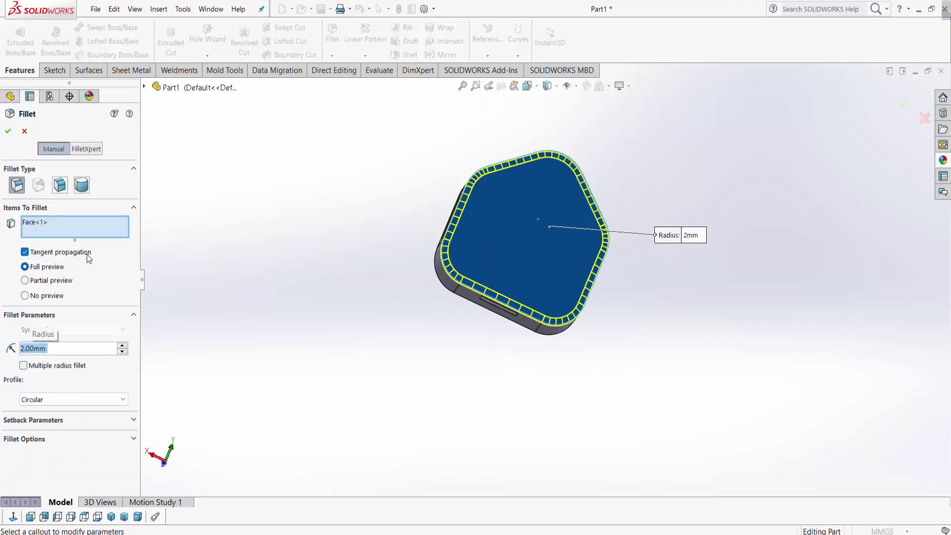
click(8, 136)
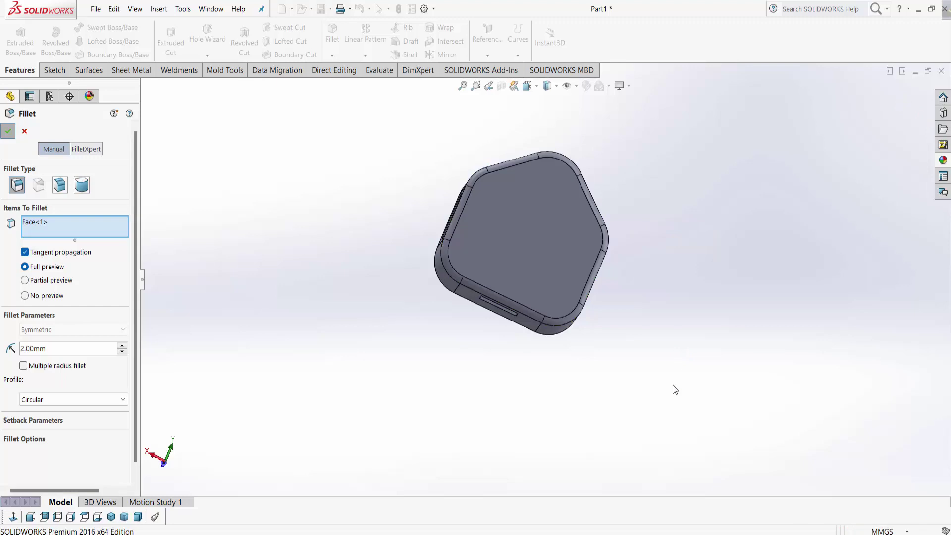
mouse_move(673, 388)
middle_down()
mouse_move(637, 344)
mouse_move(569, 345)
mouse_move(463, 325)
mouse_move(611, 388)
mouse_move(650, 393)
middle_up()
Switch the scene to Plain White
click(610, 87)
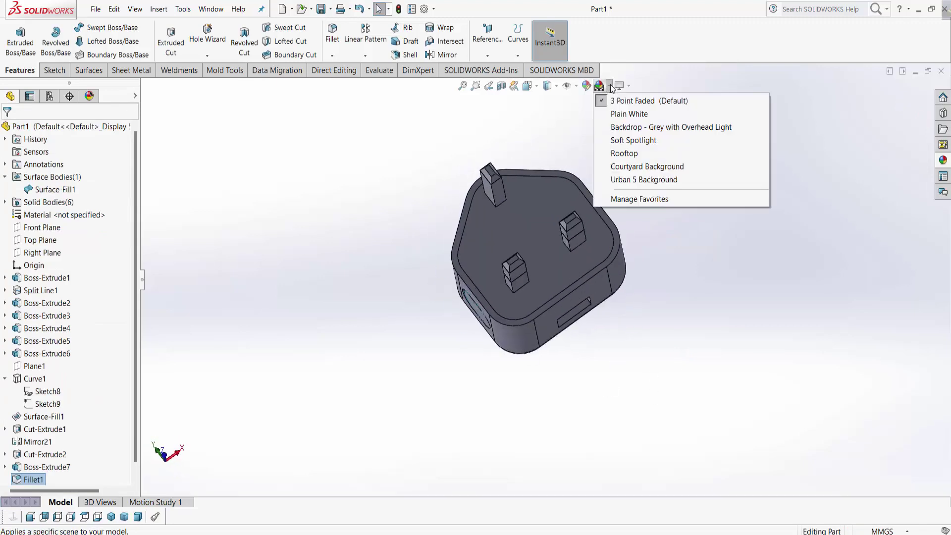
click(629, 113)
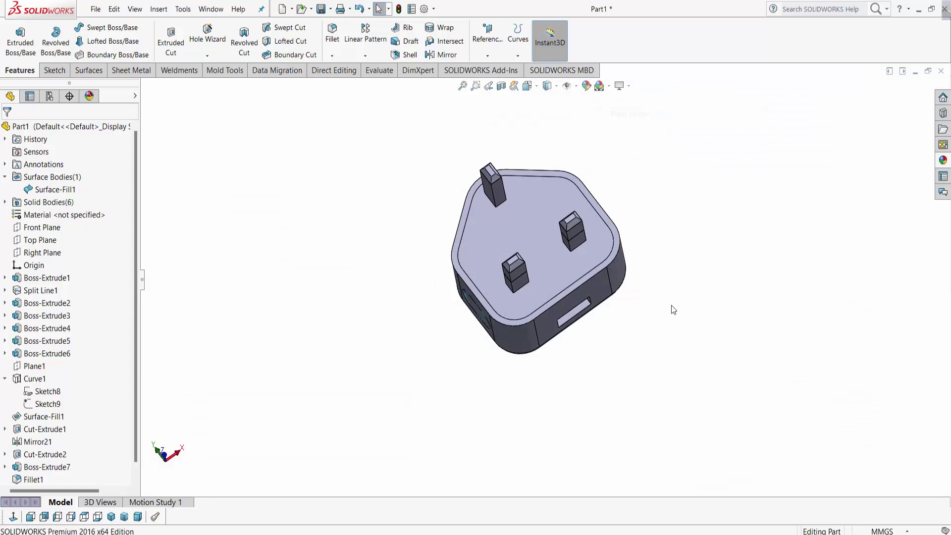
middle_drag(673, 309, 654, 282)
Apply white high gloss plastic from Plastic > High Gloss to the whole plug part
click(942, 159)
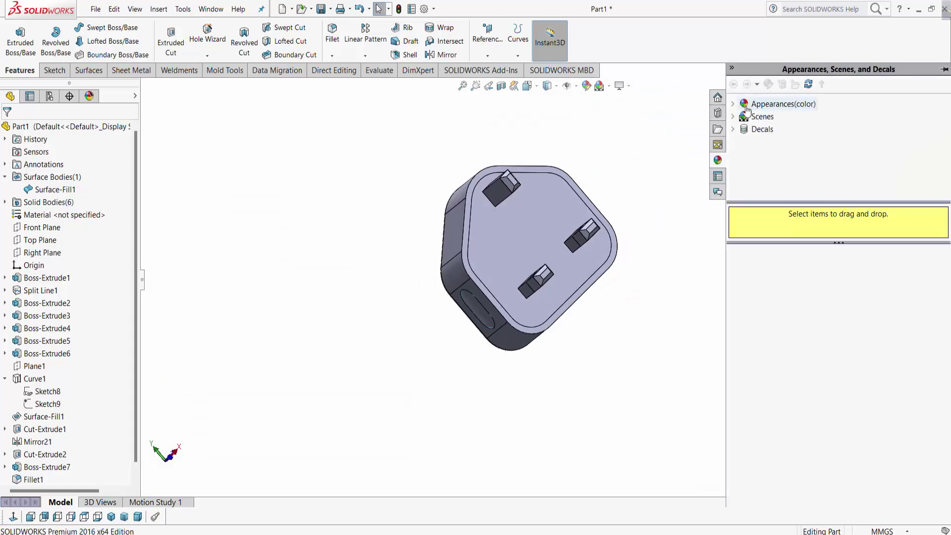
click(732, 103)
double_click(756, 118)
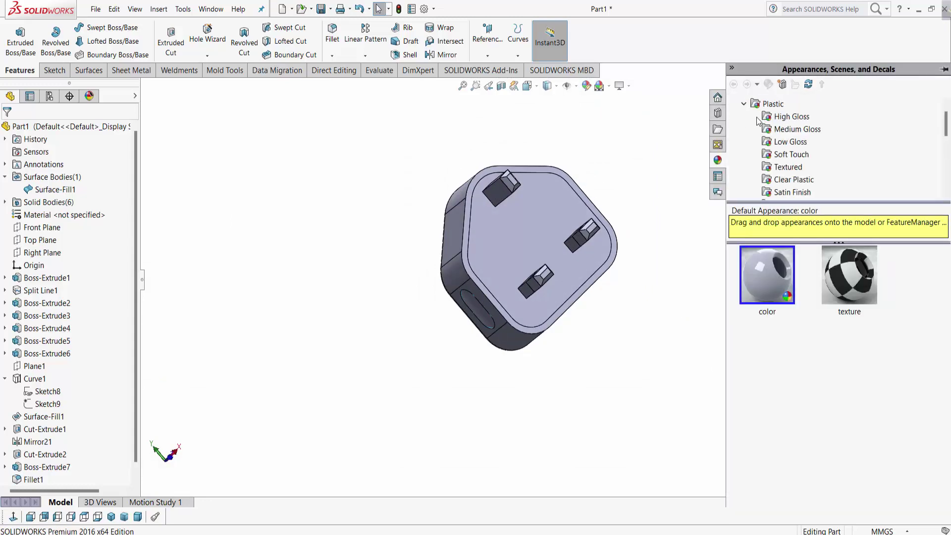
click(781, 118)
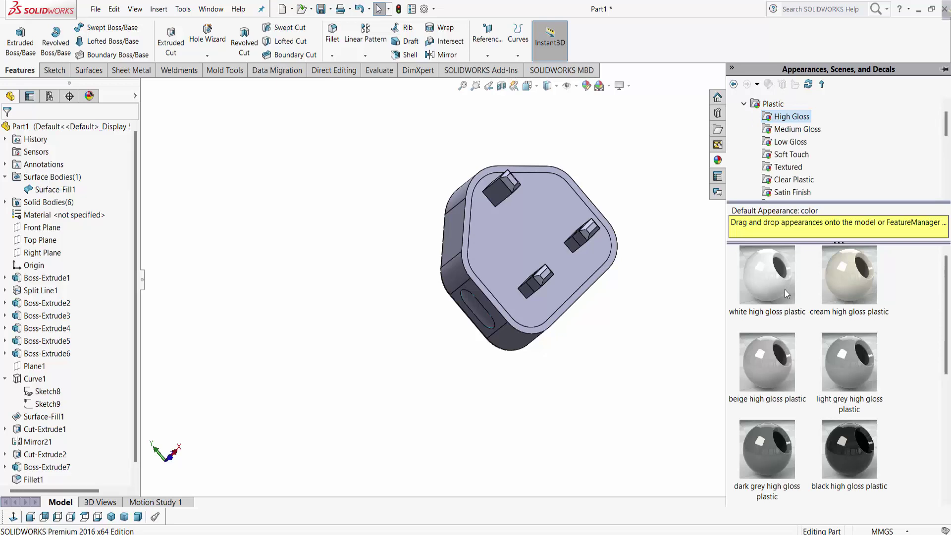
drag(785, 289, 518, 258)
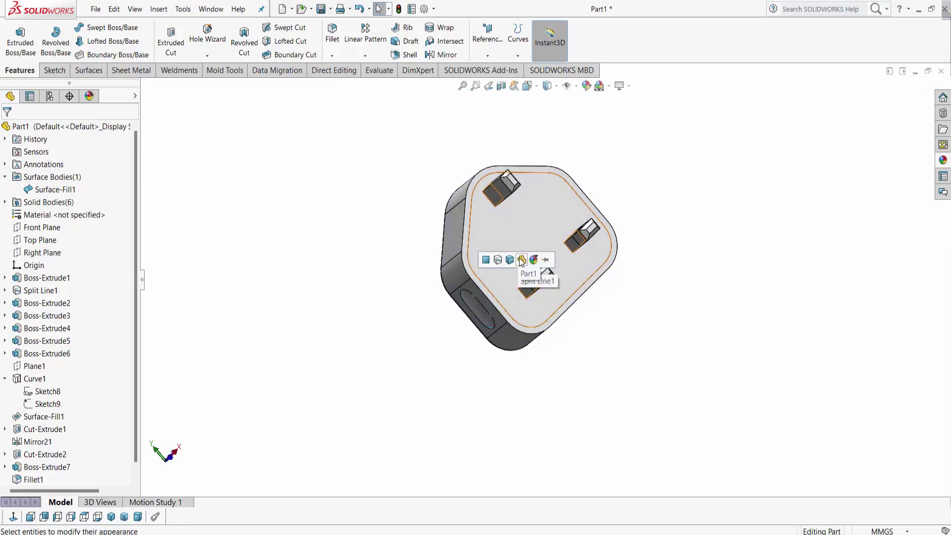
click(523, 259)
mouse_move(723, 365)
middle_down()
mouse_move(730, 288)
mouse_move(774, 273)
middle_up()
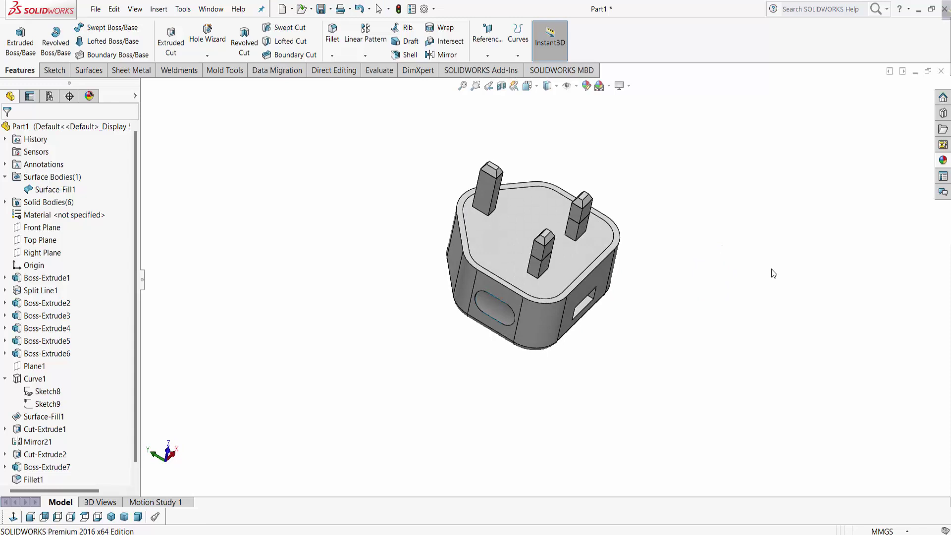
click(943, 162)
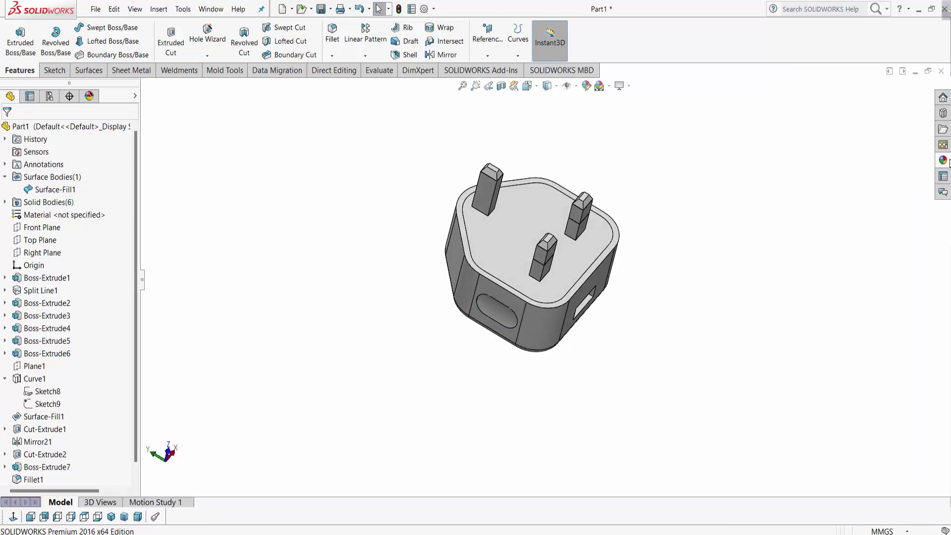
click(943, 160)
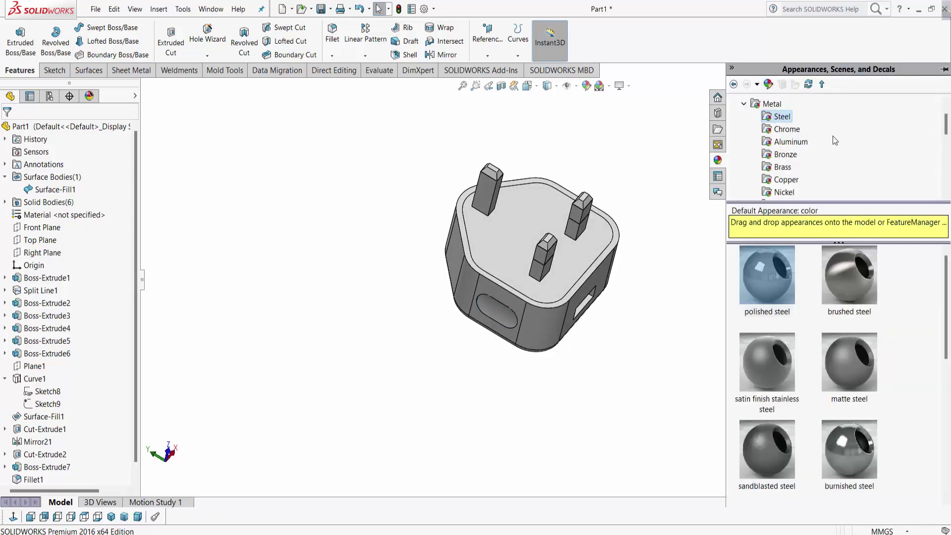
Apply polished steel from Metal > Steel to each of the plug's three pins
drag(774, 287, 488, 192)
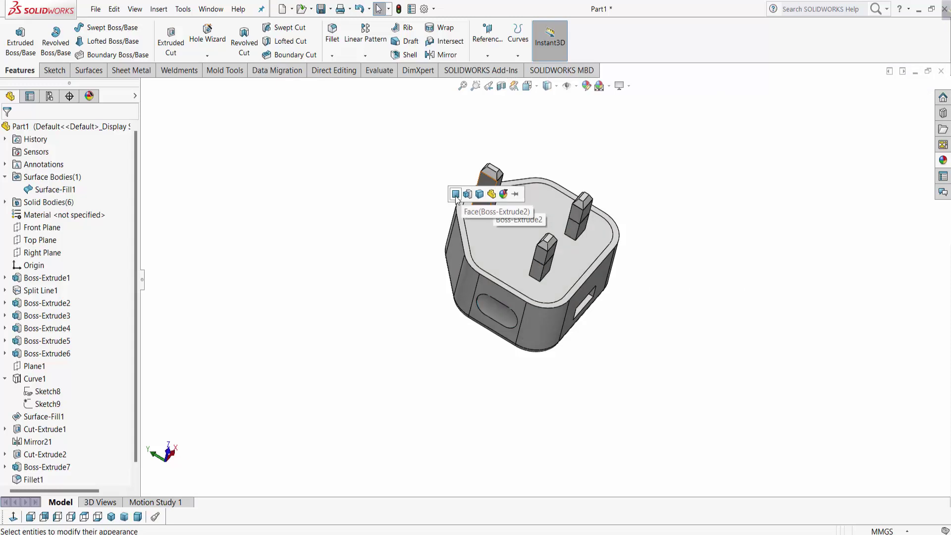
click(455, 195)
middle_drag(767, 367, 802, 341)
click(945, 161)
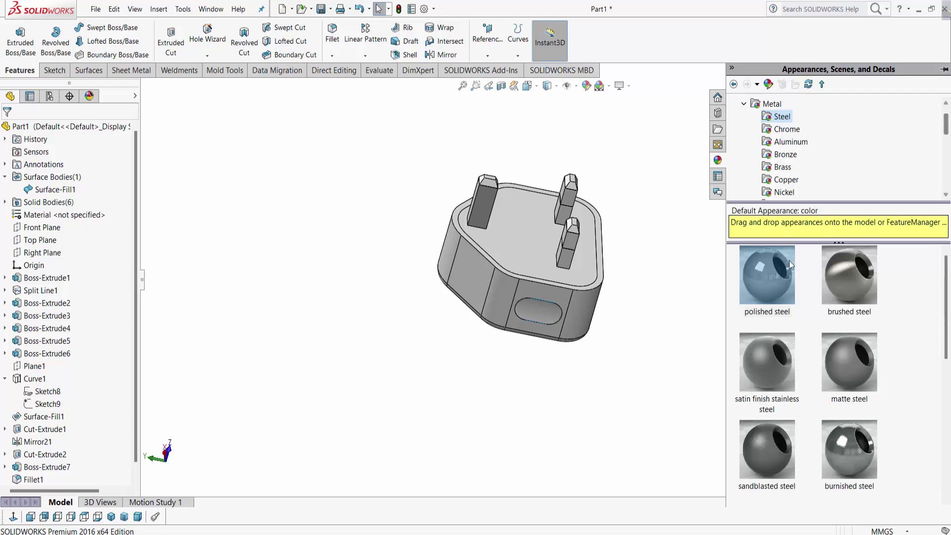
drag(788, 261, 571, 254)
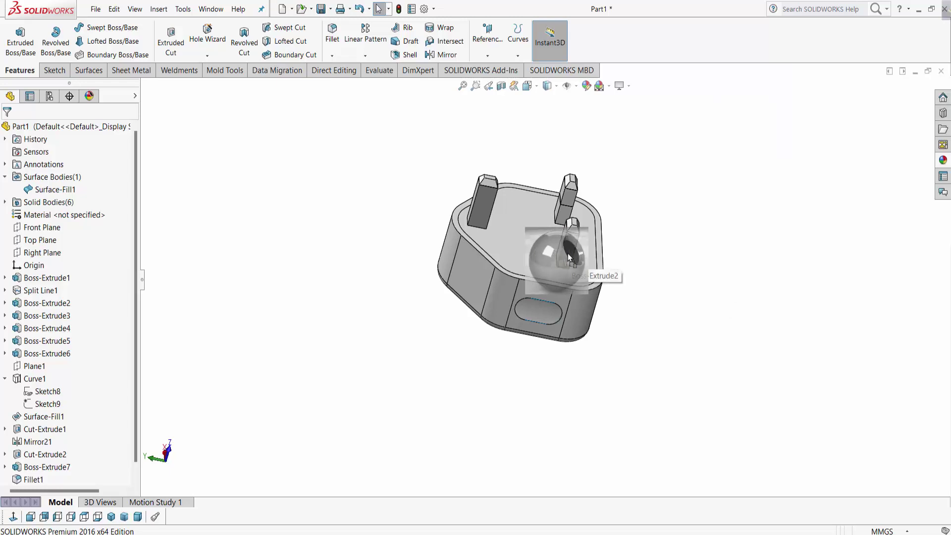
middle_drag(590, 262, 802, 237)
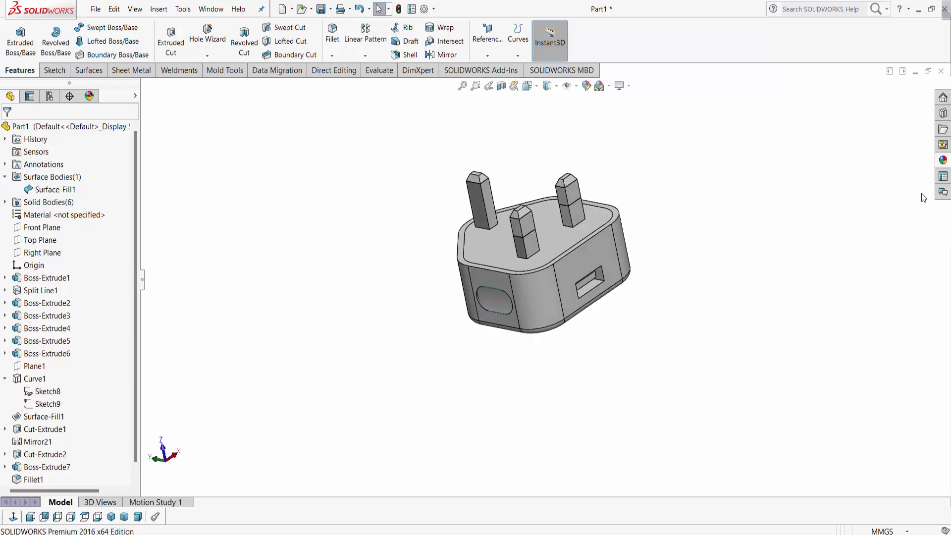
click(941, 164)
drag(773, 270, 525, 226)
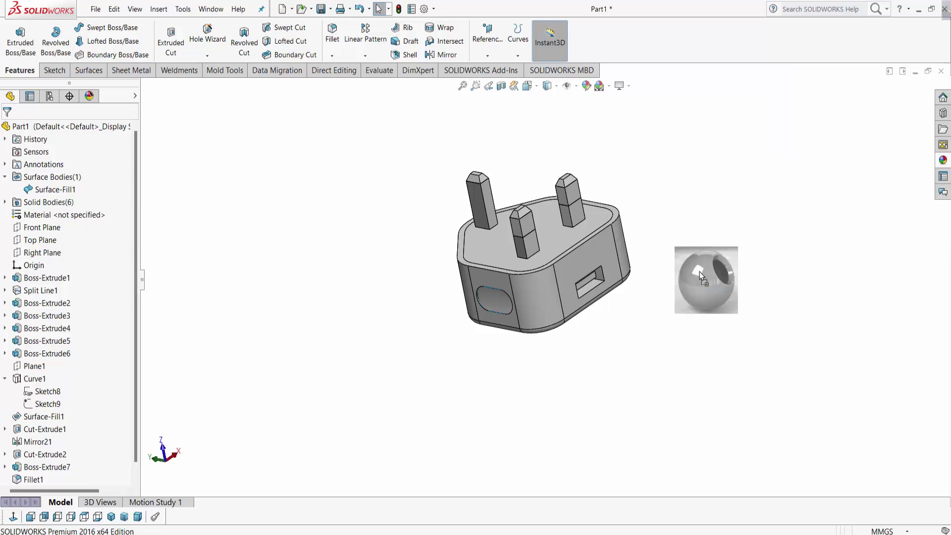
click(525, 225)
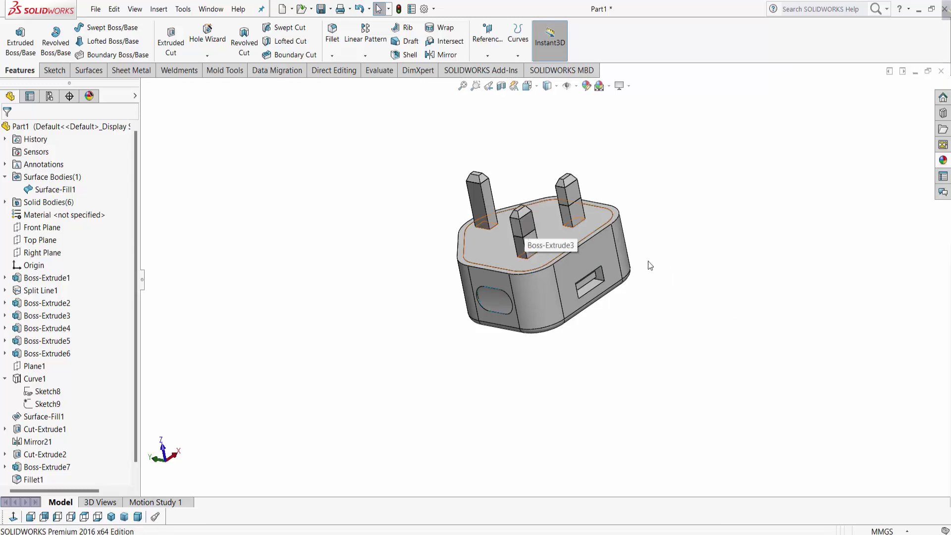
mouse_move(646, 265)
middle_down()
mouse_move(787, 278)
mouse_move(851, 313)
mouse_move(444, 231)
middle_up()
scroll(573, 257, down, 5)
scroll(556, 337, down, 3)
Fit the plug in view and apply polished steel to the pins
key(ctrl+7)
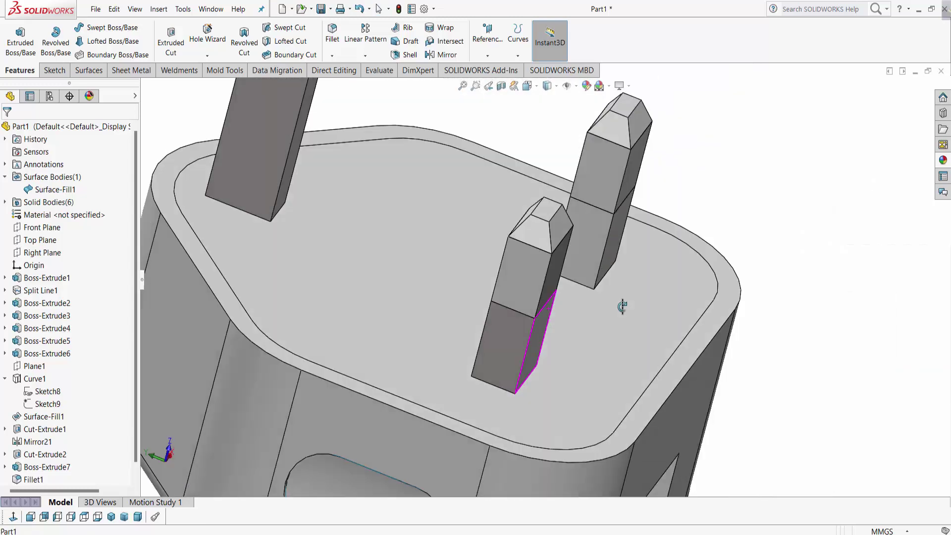
click(942, 160)
drag(787, 251, 608, 252)
click(605, 253)
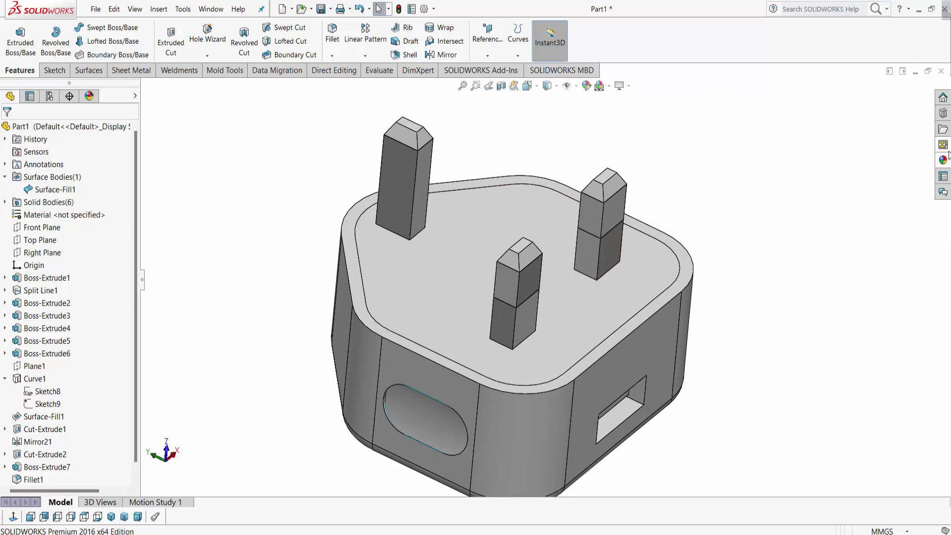
click(942, 160)
drag(768, 271, 617, 211)
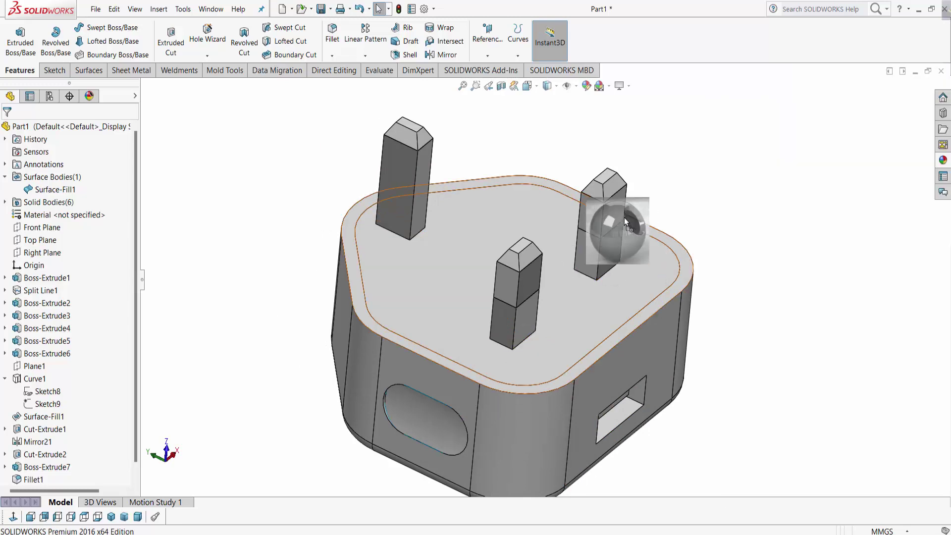
Apply black car paint from Painted > Car to the Boss-Extrude4 pin tips
click(942, 160)
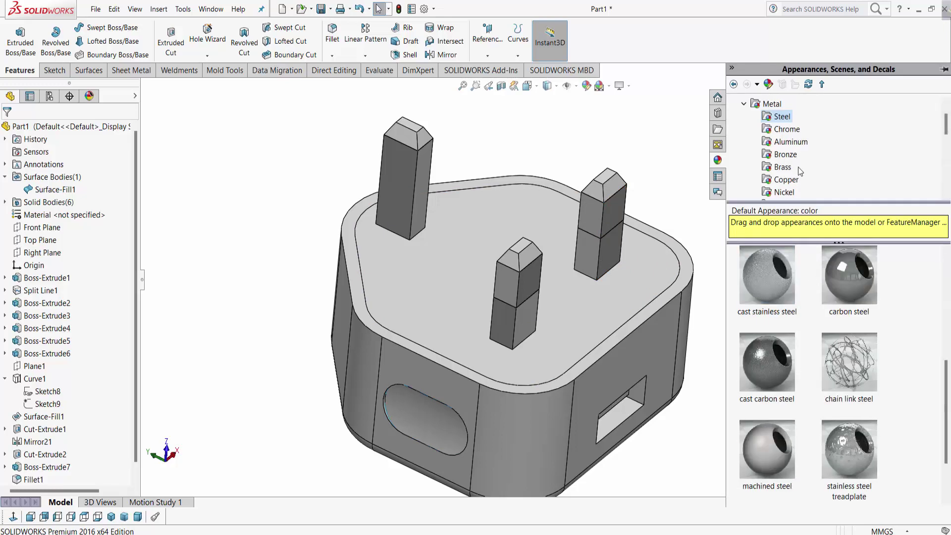
click(788, 129)
scroll(795, 191, down, 3)
scroll(796, 194, down, 2)
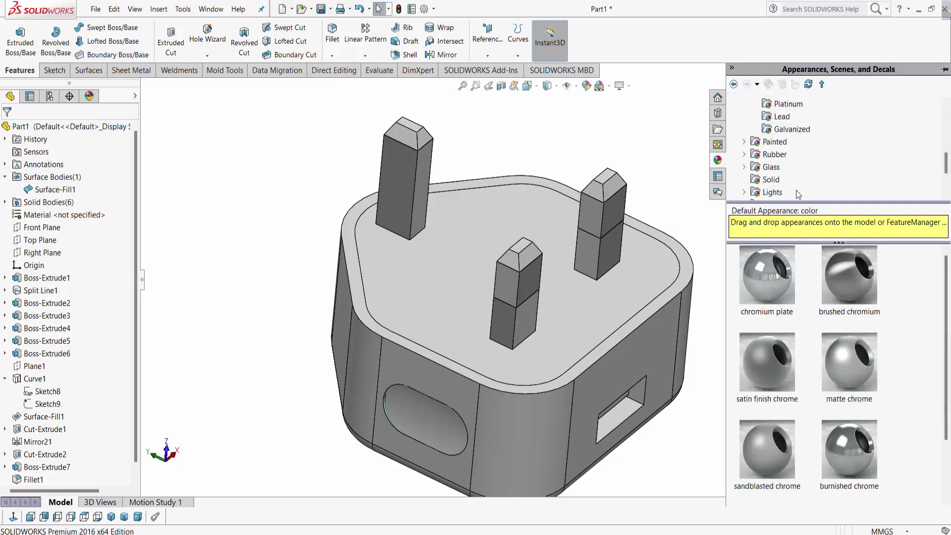
click(774, 142)
click(779, 154)
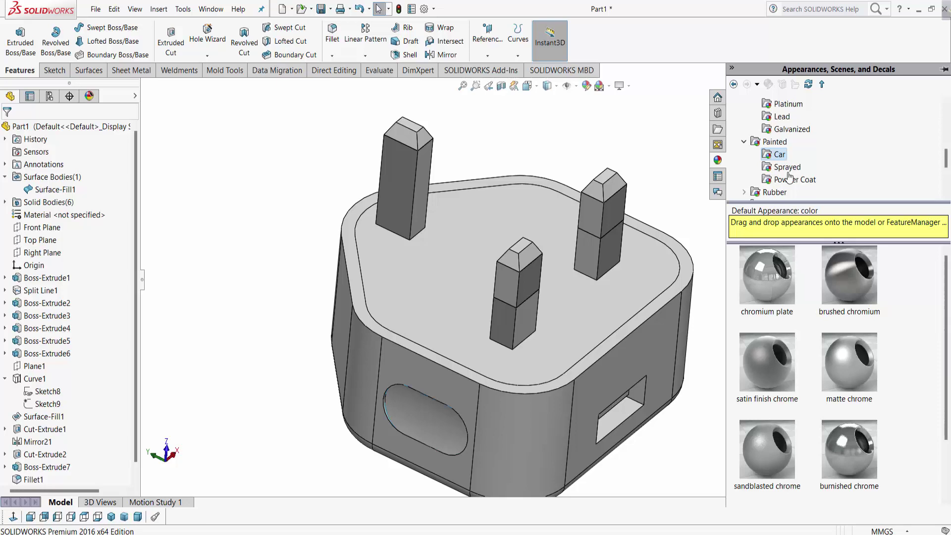
drag(780, 294, 608, 185)
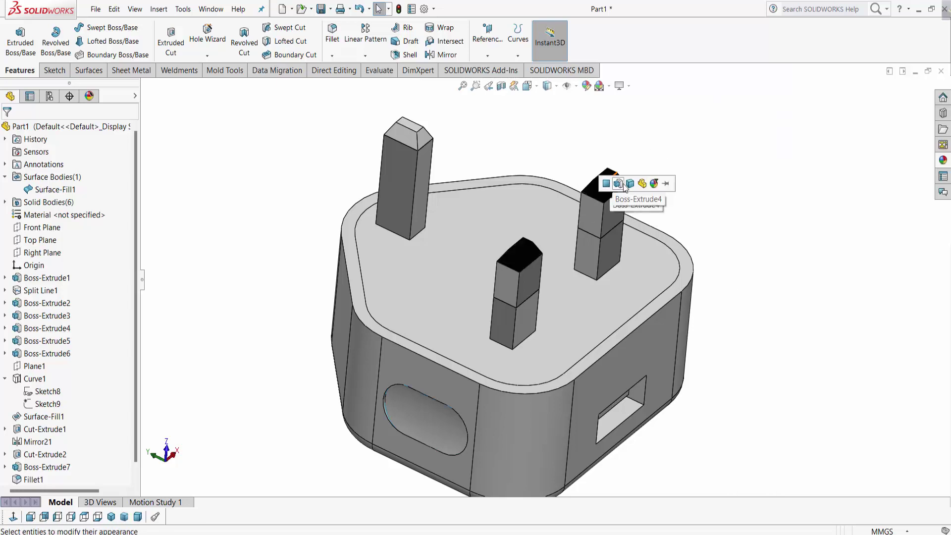
click(624, 187)
Paint the left pin's tip black with car paint as well
mouse_move(624, 187)
middle_down()
mouse_move(753, 229)
mouse_move(718, 217)
middle_up()
click(473, 198)
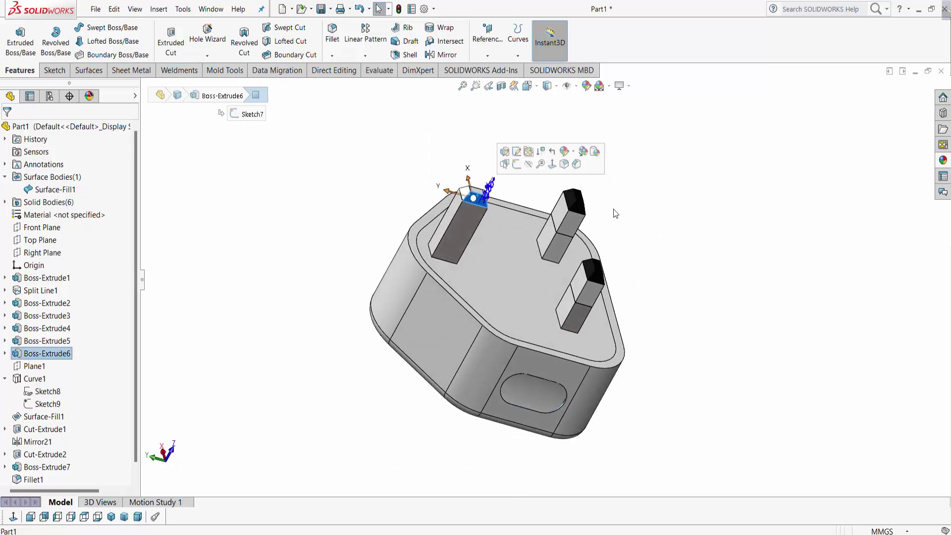
click(942, 161)
drag(791, 293, 476, 195)
click(503, 195)
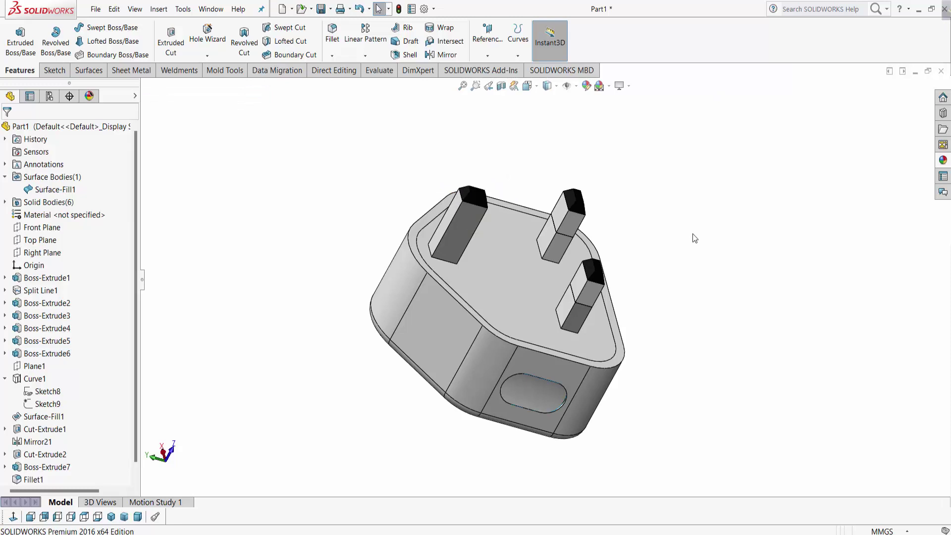
mouse_move(691, 238)
middle_down()
mouse_move(666, 289)
mouse_move(533, 227)
mouse_move(601, 267)
mouse_move(652, 253)
mouse_move(526, 418)
mouse_move(569, 269)
mouse_move(536, 316)
mouse_move(492, 424)
mouse_move(556, 423)
mouse_move(580, 383)
mouse_move(609, 168)
mouse_move(556, 239)
mouse_move(568, 227)
middle_up()
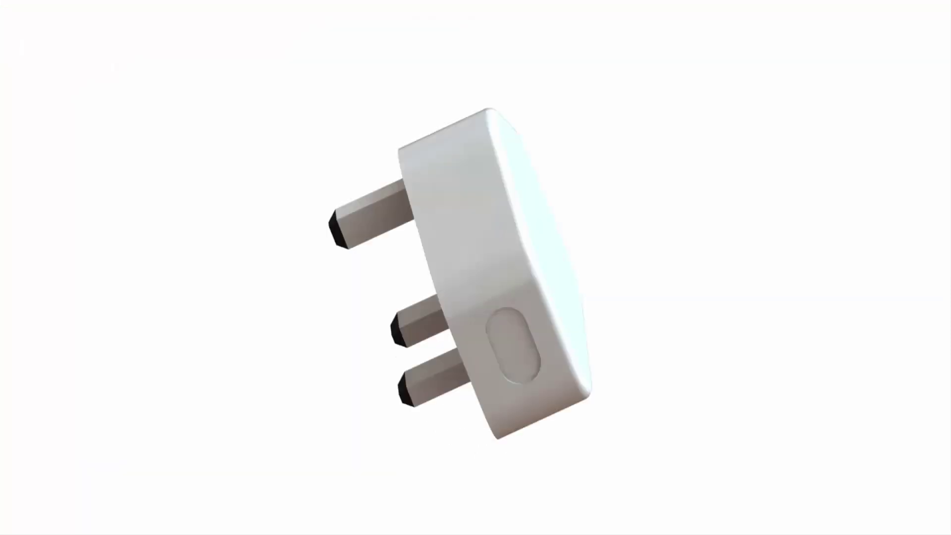